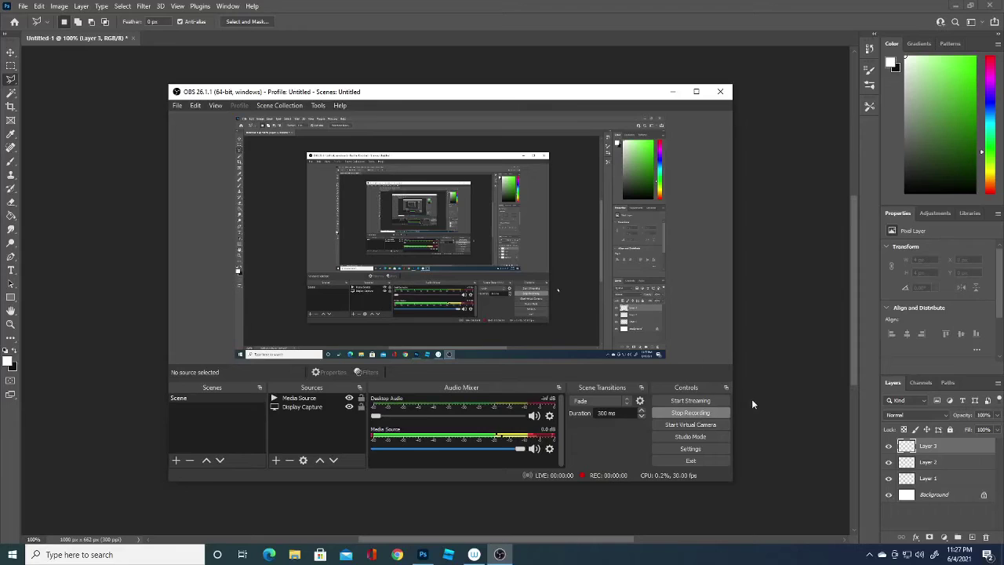
Step: Select the Brush tool with a 1 px size and 0% hardness
left_click(787, 384)
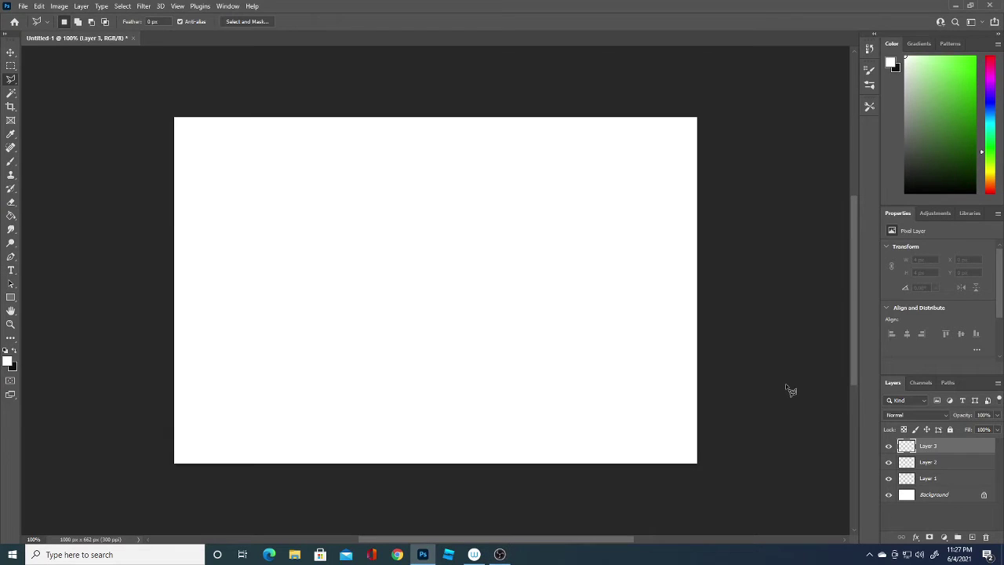
left_click(11, 163)
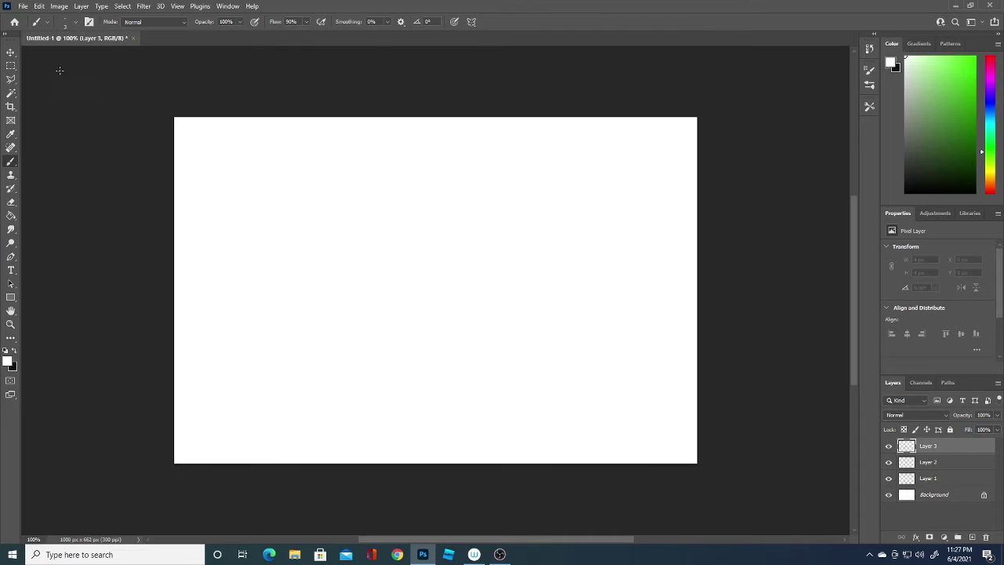
left_click(76, 24)
left_click(59, 58)
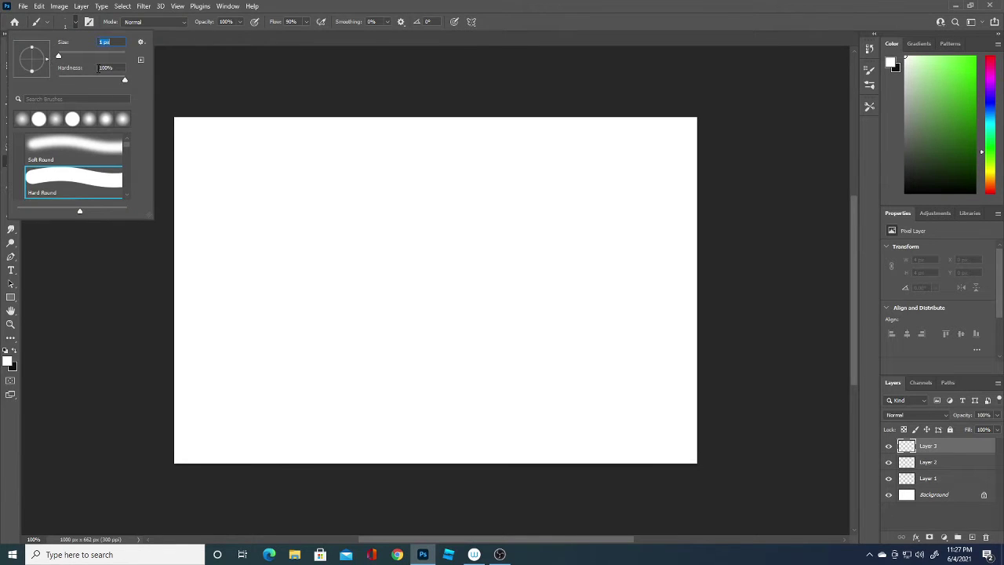
left_click_drag(124, 80, 57, 82)
Step: Enable vertical paint symmetry and stretch its axis taller on the canvas
left_click(252, 62)
left_click(471, 21)
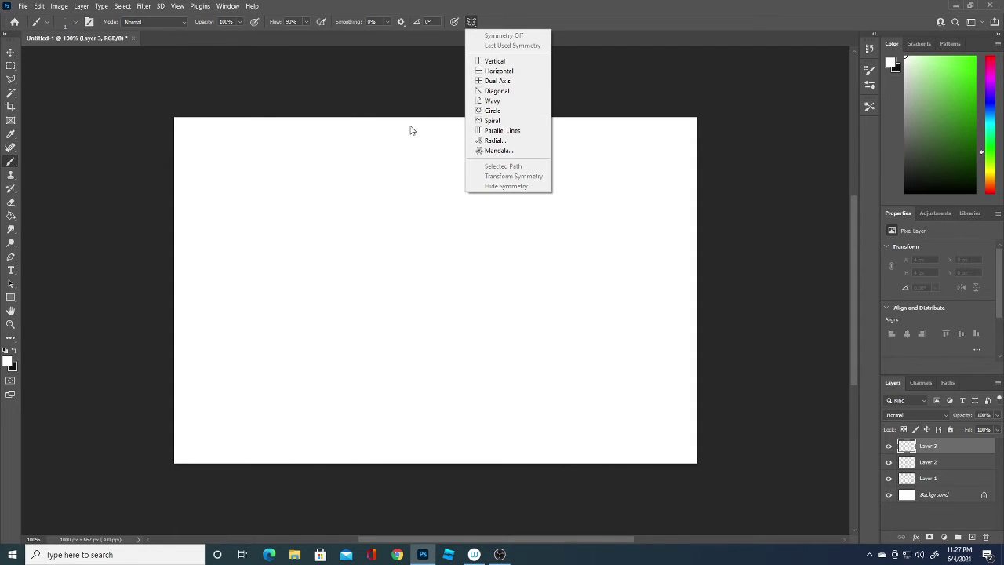
left_click(489, 64)
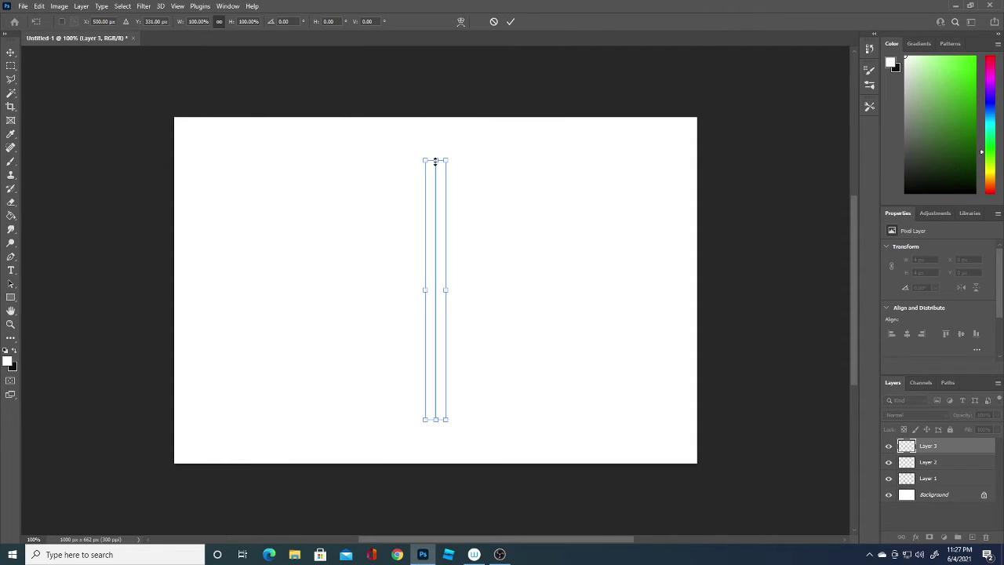
left_click_drag(435, 157, 435, 134)
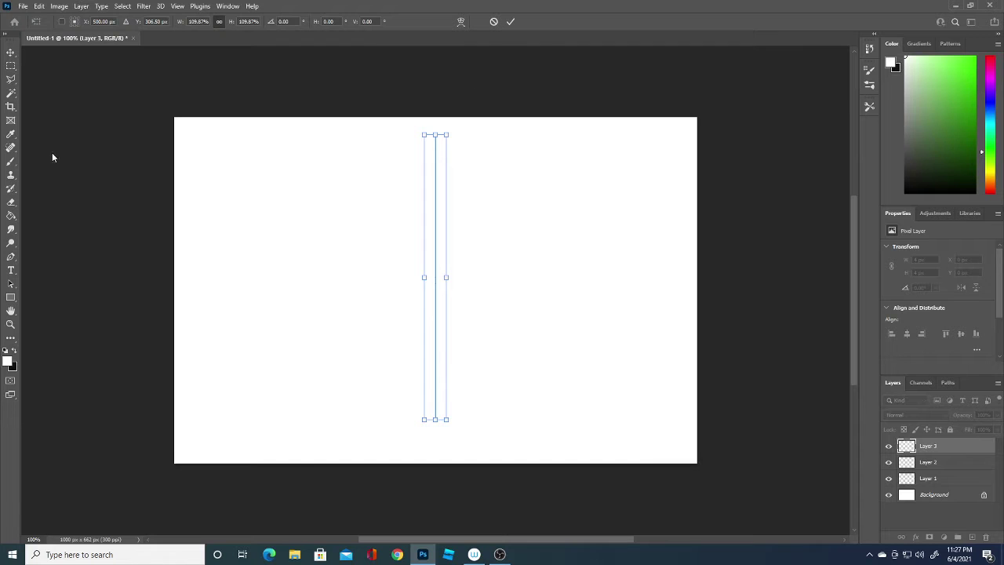
left_click(10, 160)
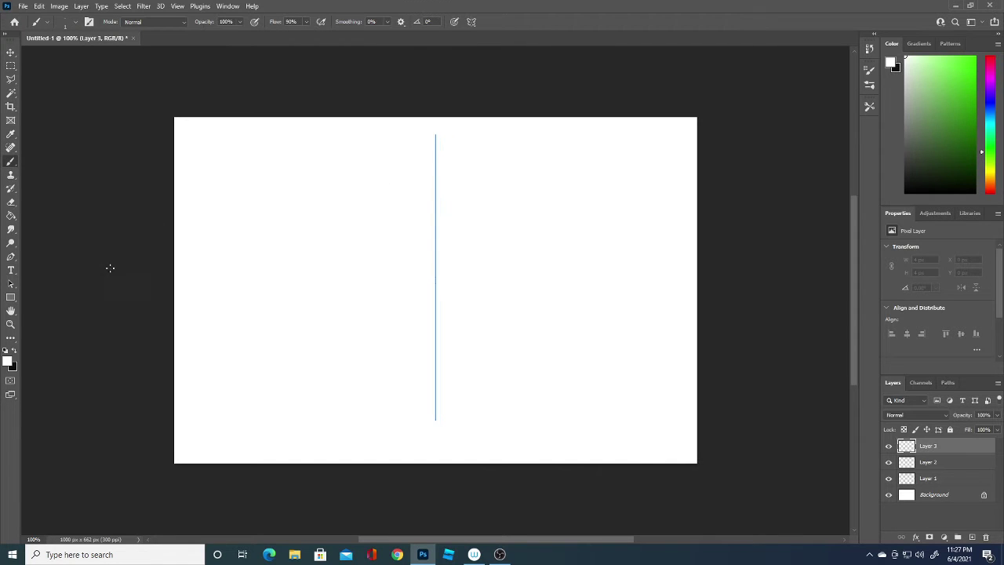
Step: Set the foreground colour to black (000000)
left_click(7, 361)
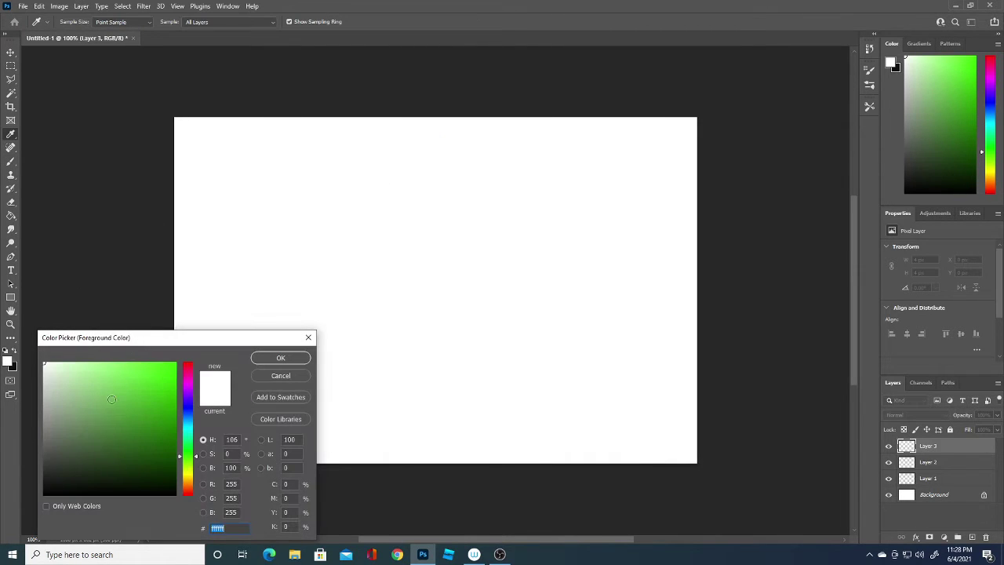
type("000000")
left_click(297, 360)
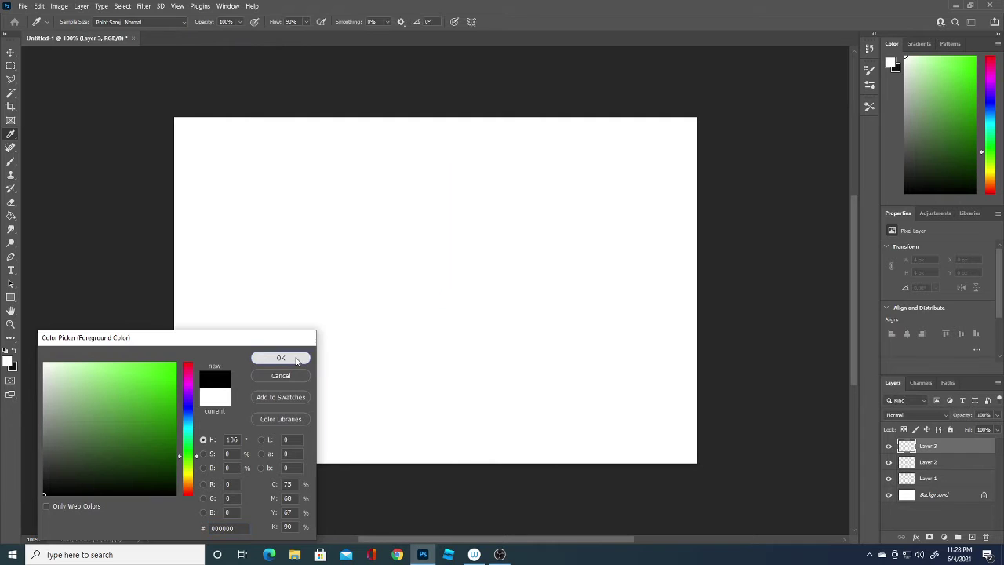
left_click(297, 360)
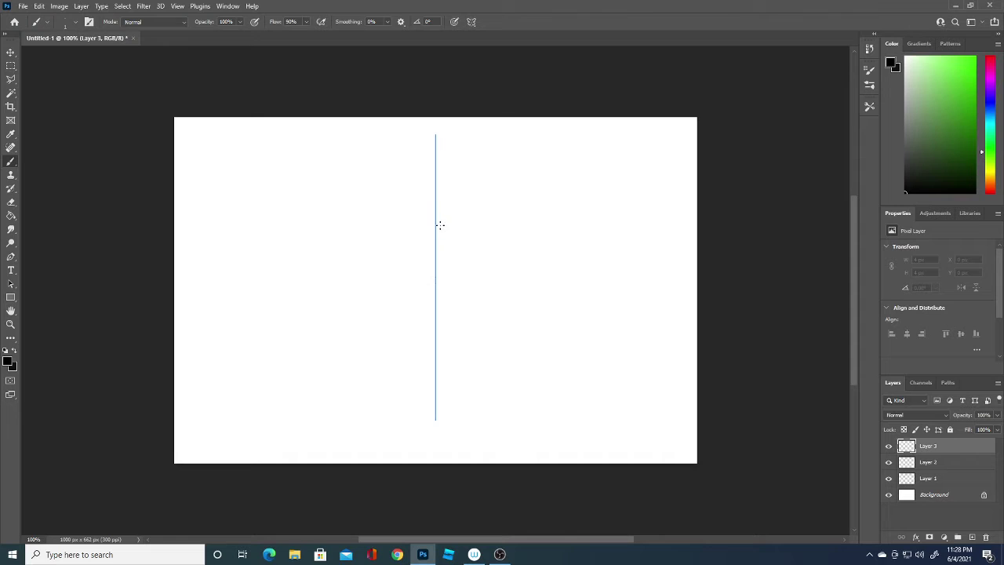
Step: Draw mirrored eyebrows and eye outlines, then thicken the eyebrows
left_click_drag(446, 222, 476, 221)
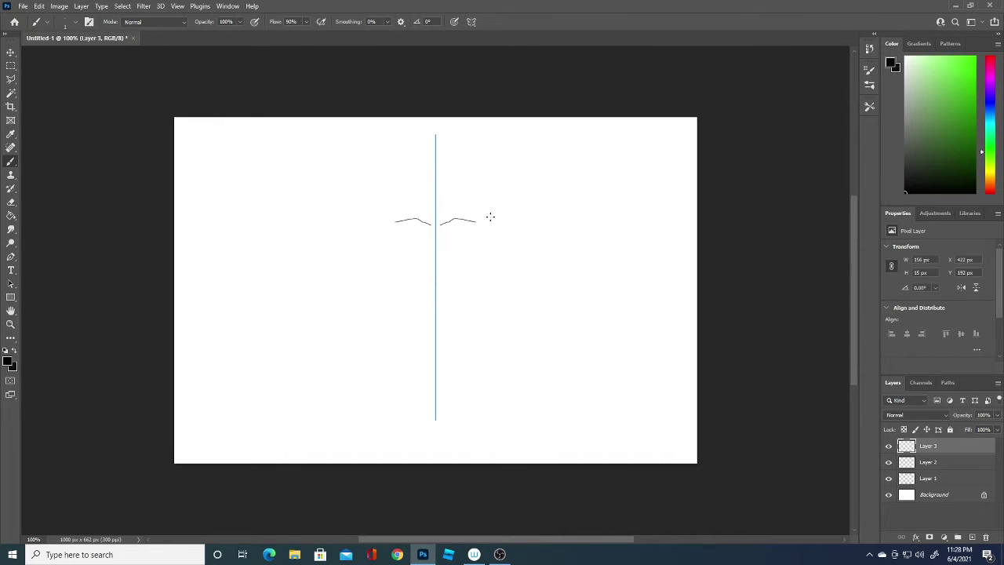
left_click_drag(396, 224, 417, 221)
left_click_drag(395, 233, 421, 234)
left_click_drag(397, 232, 423, 233)
left_click_drag(406, 226, 428, 223)
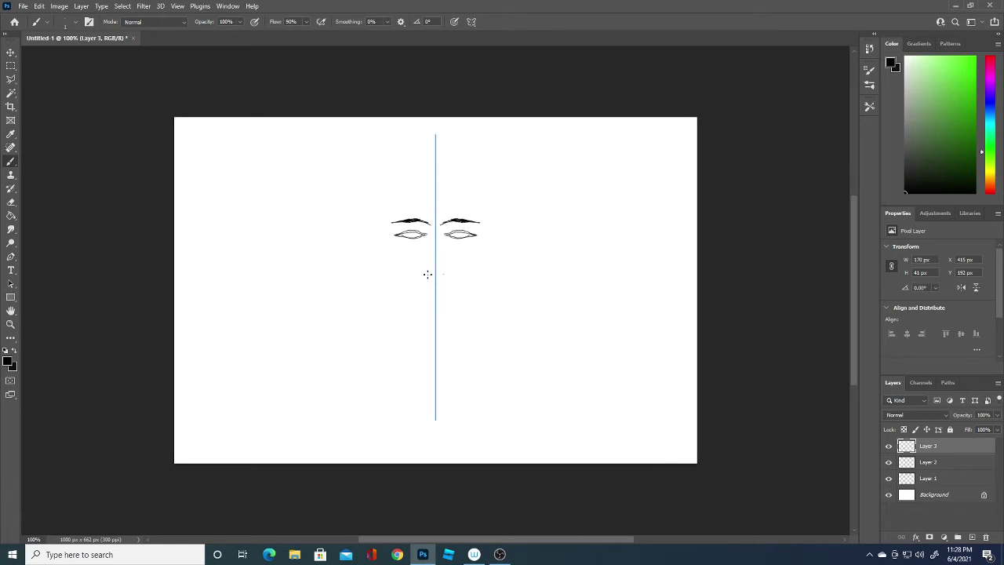
Step: Add a small nose mark below the eyes, undoing and redoing it
left_click_drag(441, 273, 440, 269)
key("ctrl+z")
key("ctrl+z")
key("ctrl+shift+z")
Step: Draw the upper lip, face sides, ears, outer head contour and hair parting
left_click_drag(422, 290, 450, 290)
mouse_move(382, 216)
left_mouse_down()
mouse_move(385, 274)
mouse_move(436, 322)
left_mouse_up()
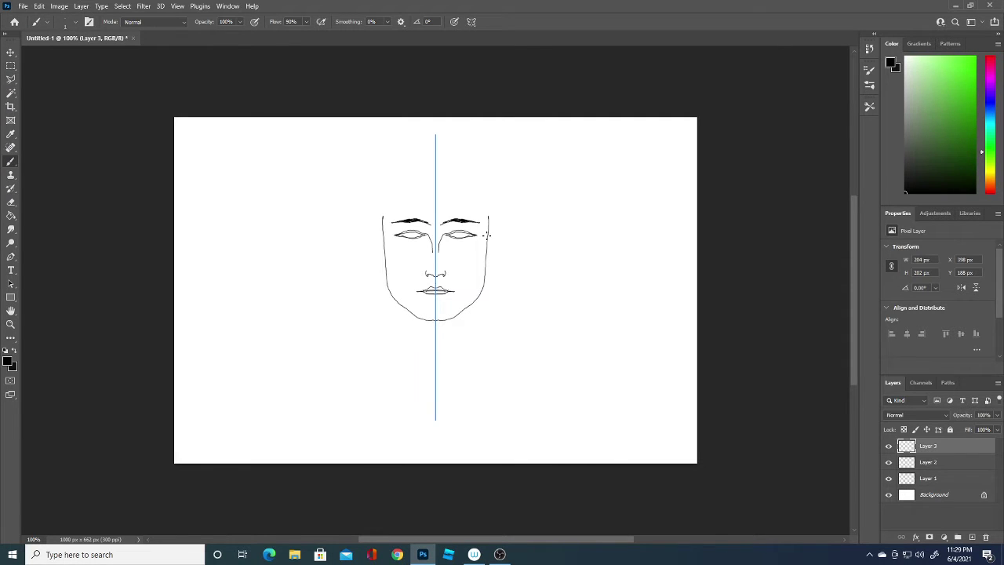
left_click_drag(487, 234, 489, 269)
mouse_move(485, 283)
left_mouse_down()
mouse_move(513, 209)
mouse_move(495, 176)
mouse_move(437, 146)
left_mouse_up()
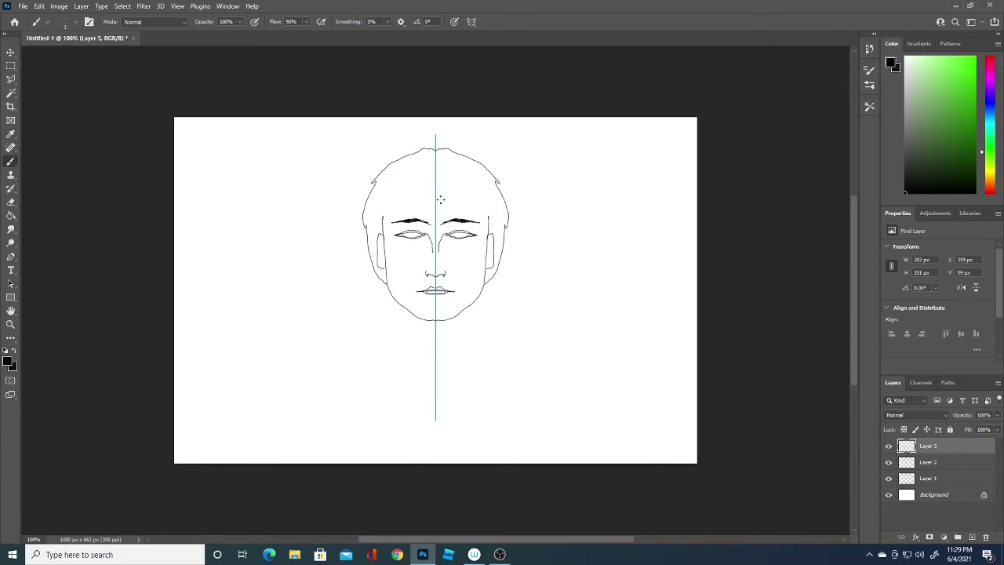
mouse_move(437, 193)
left_mouse_down()
mouse_move(447, 206)
mouse_move(480, 208)
mouse_move(489, 232)
left_mouse_up()
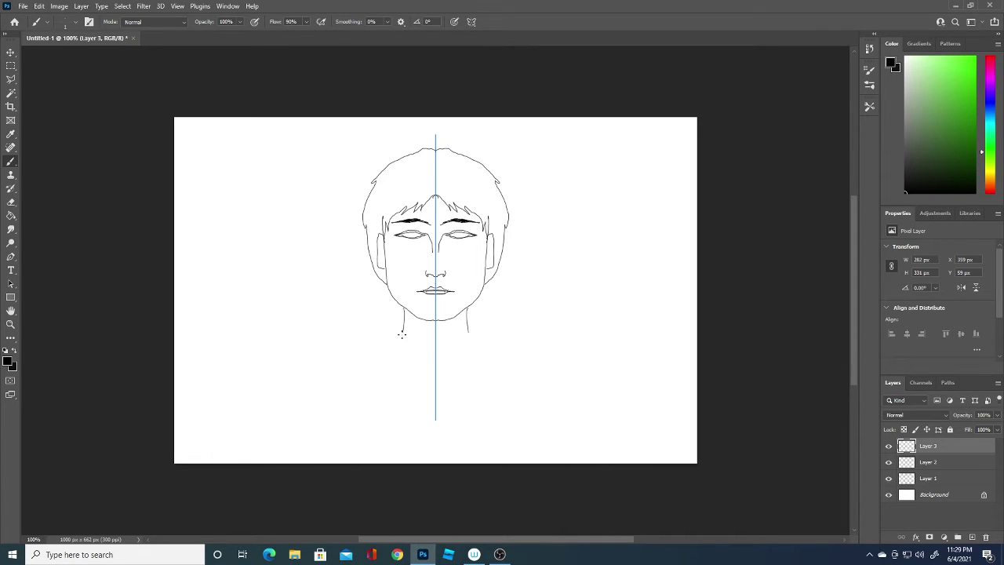
Step: Draw the neck, outward shoulder lines and a curved neckline below the neck
left_click_drag(401, 334, 393, 341)
left_click_drag(472, 341, 493, 339)
left_click_drag(365, 344, 354, 349)
left_click_drag(508, 341, 545, 354)
mouse_move(488, 336)
left_mouse_down()
mouse_move(456, 391)
mouse_move(436, 393)
left_mouse_up()
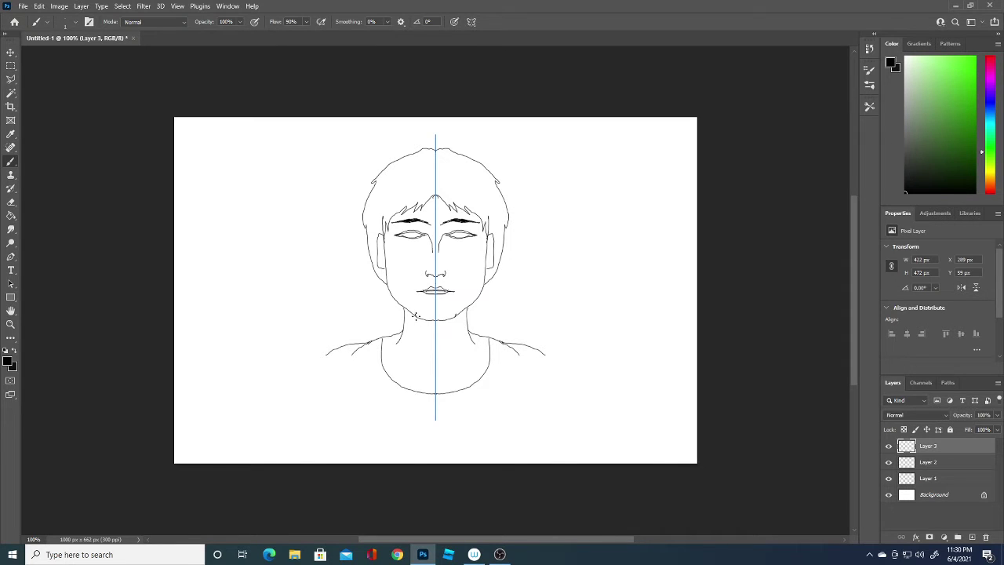
Step: Add chin stubble and mustache strokes above the upper lip
left_click_drag(416, 316, 445, 320)
left_click_drag(436, 284, 414, 292)
left_click_drag(448, 287, 457, 292)
Step: Shade dark hair beside the ears and up to the temples
left_click_drag(368, 243, 384, 278)
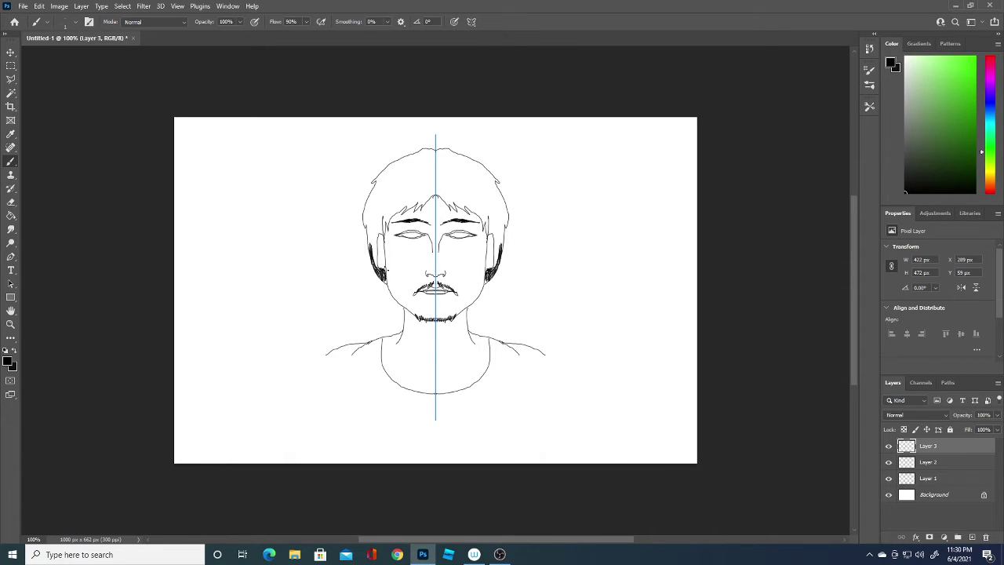
left_click_drag(375, 265, 376, 234)
mouse_move(380, 270)
left_mouse_down()
mouse_move(367, 226)
mouse_move(390, 216)
mouse_move(369, 196)
mouse_move(364, 212)
mouse_move(377, 198)
mouse_move(369, 193)
left_mouse_up()
mouse_move(370, 212)
left_mouse_down()
mouse_move(369, 185)
mouse_move(366, 222)
mouse_move(386, 201)
mouse_move(437, 188)
left_mouse_up()
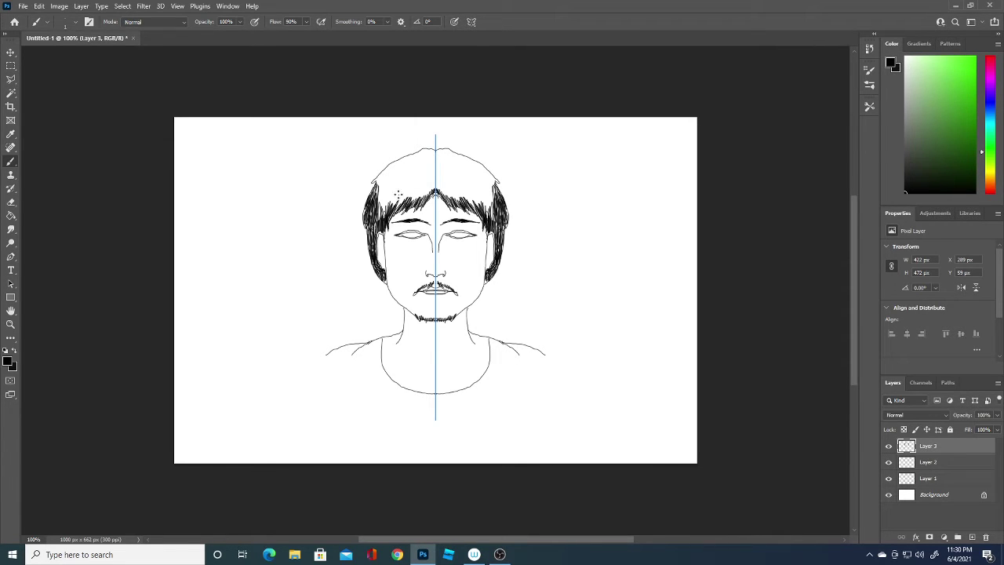
Step: Fill the temple hairline, crown and fringe with short hair strands
mouse_move(386, 207)
left_mouse_down()
mouse_move(385, 178)
mouse_move(374, 175)
mouse_move(405, 182)
left_mouse_up()
mouse_move(408, 182)
left_mouse_down()
mouse_move(405, 201)
mouse_move(421, 204)
mouse_move(440, 196)
mouse_move(441, 168)
mouse_move(458, 188)
left_mouse_up()
mouse_move(468, 168)
left_mouse_down()
mouse_move(464, 188)
mouse_move(475, 194)
left_mouse_up()
mouse_move(484, 174)
left_mouse_down()
mouse_move(474, 206)
mouse_move(491, 217)
mouse_move(471, 205)
left_mouse_up()
mouse_move(468, 195)
left_mouse_down()
mouse_move(463, 205)
mouse_move(458, 198)
left_mouse_up()
left_click_drag(458, 182, 449, 201)
mouse_move(460, 189)
left_mouse_down()
mouse_move(454, 201)
mouse_move(463, 200)
left_mouse_up()
left_click_drag(474, 190, 468, 198)
Step: Add dense strands across the top centre of the hair and the fringe
mouse_move(458, 160)
left_mouse_down()
mouse_move(452, 176)
mouse_move(469, 175)
left_mouse_up()
left_click_drag(482, 160, 474, 180)
mouse_move(469, 157)
left_mouse_down()
mouse_move(459, 177)
mouse_move(452, 173)
left_mouse_up()
left_click_drag(455, 153, 442, 168)
mouse_move(452, 151)
left_mouse_down()
mouse_move(443, 169)
mouse_move(449, 163)
left_mouse_up()
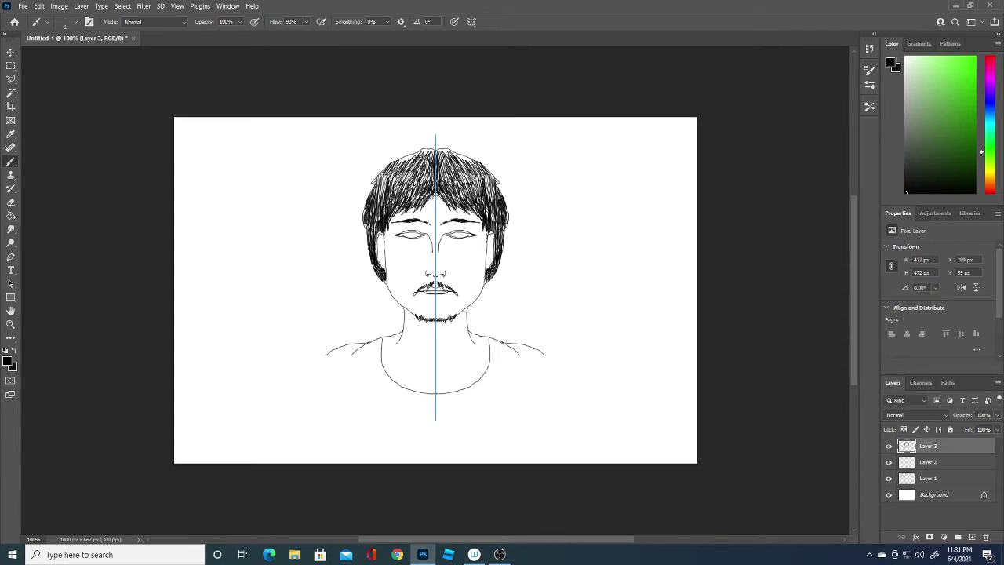
mouse_move(419, 156)
left_mouse_down()
mouse_move(402, 160)
mouse_move(430, 157)
mouse_move(374, 183)
mouse_move(389, 193)
mouse_move(423, 187)
mouse_move(395, 207)
mouse_move(482, 209)
mouse_move(499, 231)
mouse_move(496, 256)
mouse_move(485, 224)
mouse_move(489, 244)
left_mouse_up()
mouse_move(435, 171)
left_mouse_down()
mouse_move(454, 201)
mouse_move(502, 191)
mouse_move(446, 149)
left_mouse_up()
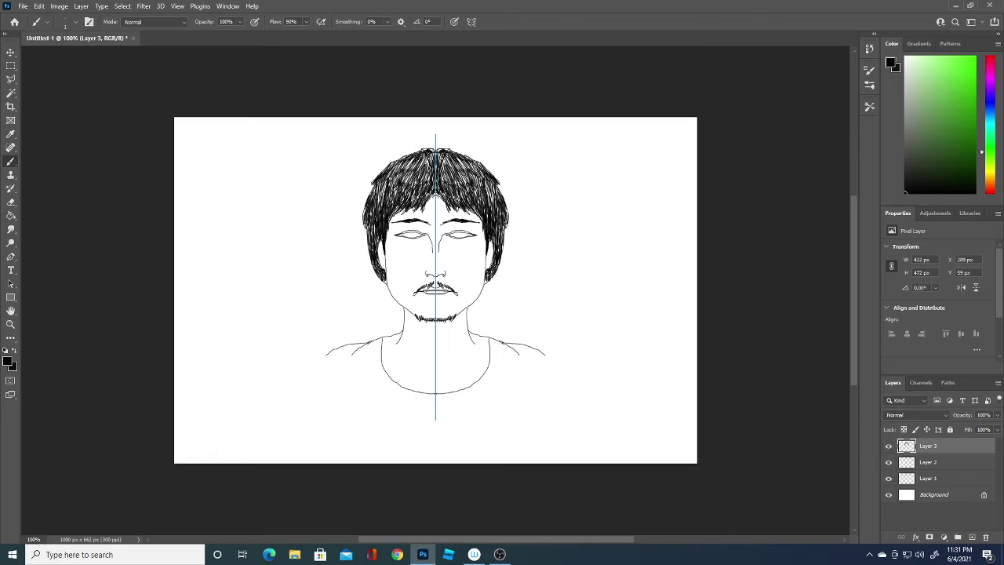
Step: Extend the hair down at its lower edges and add stubble beneath the chin
left_click_drag(485, 278, 470, 328)
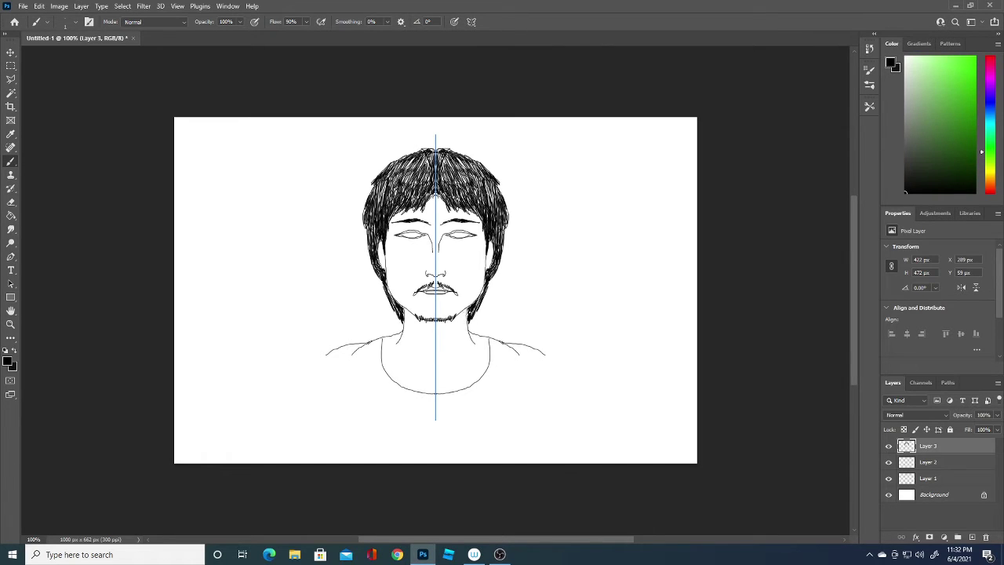
left_click_drag(384, 279, 378, 290)
left_click_drag(386, 278, 380, 292)
mouse_move(417, 314)
left_mouse_down()
mouse_move(435, 330)
mouse_move(412, 315)
mouse_move(470, 309)
left_mouse_up()
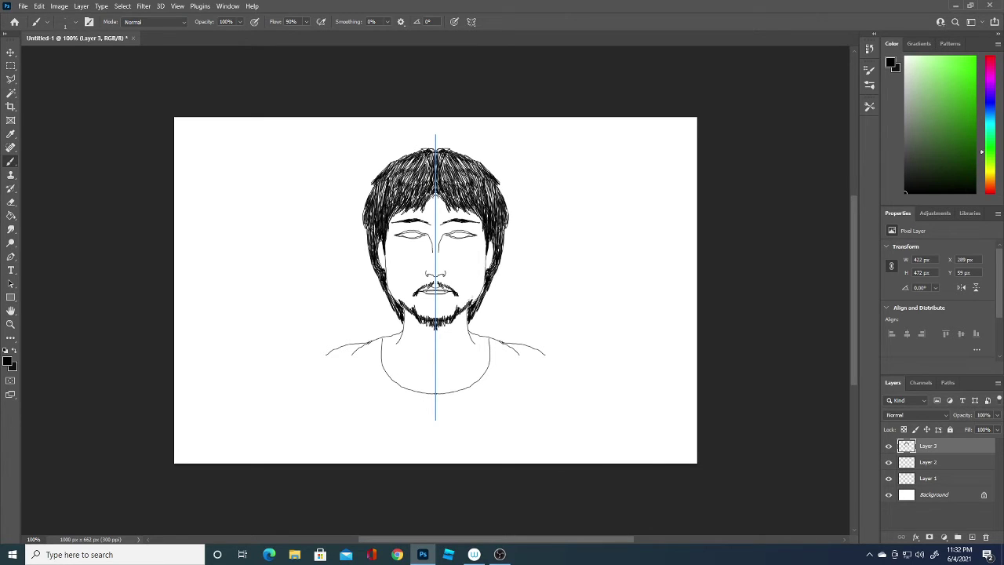
Step: Darken the beard with stubble dots along the jaw and chin bottom
left_click(471, 300)
left_click(474, 295)
mouse_move(422, 319)
left_mouse_down()
mouse_move(425, 328)
mouse_move(472, 326)
mouse_move(402, 327)
left_mouse_up()
mouse_move(481, 312)
left_mouse_down()
mouse_move(471, 331)
mouse_move(485, 305)
left_mouse_up()
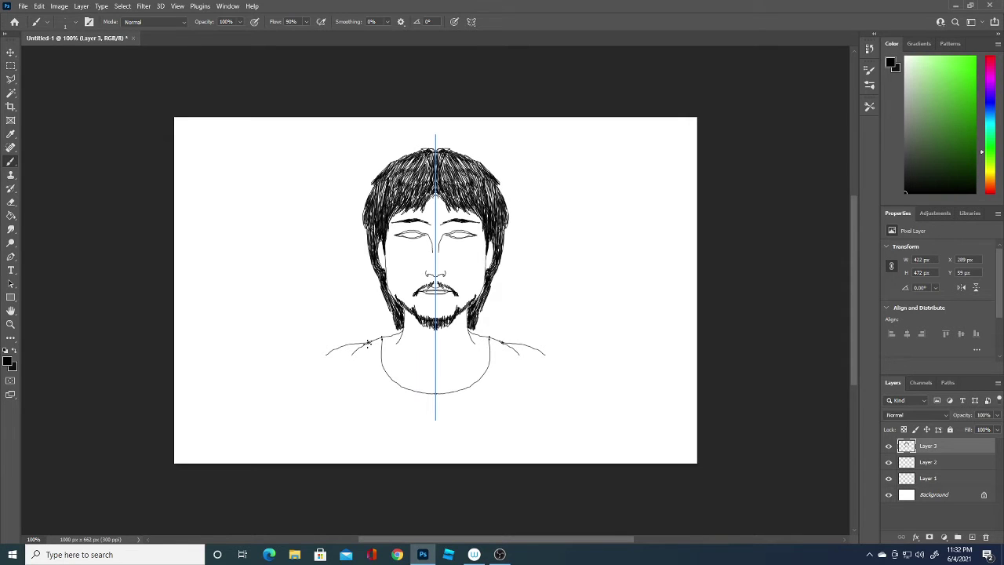
Step: Thicken the shoulder lines and draw the tank top's neckline and armhole edges
left_click_drag(369, 342, 379, 338)
left_click_drag(511, 347, 537, 452)
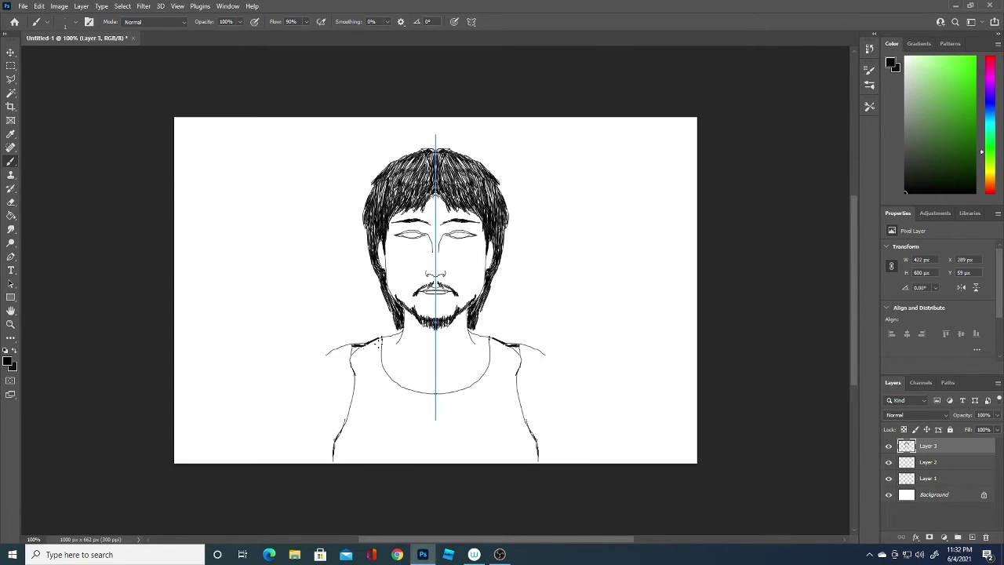
mouse_move(379, 342)
left_mouse_down()
mouse_move(411, 396)
mouse_move(435, 399)
left_mouse_up()
mouse_move(515, 342)
left_mouse_down()
mouse_move(513, 386)
mouse_move(536, 462)
left_mouse_up()
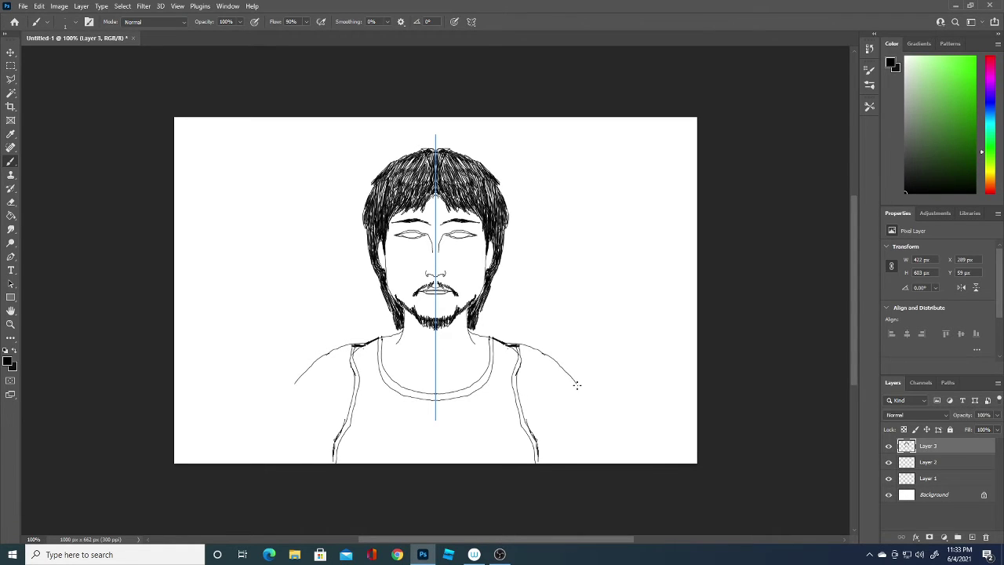
Step: Draw the curved outer and inner arm outlines and lines along the neck
mouse_move(542, 354)
left_mouse_down()
mouse_move(587, 408)
mouse_move(597, 453)
left_mouse_up()
left_click_drag(527, 422, 540, 451)
left_click_drag(287, 405, 286, 418)
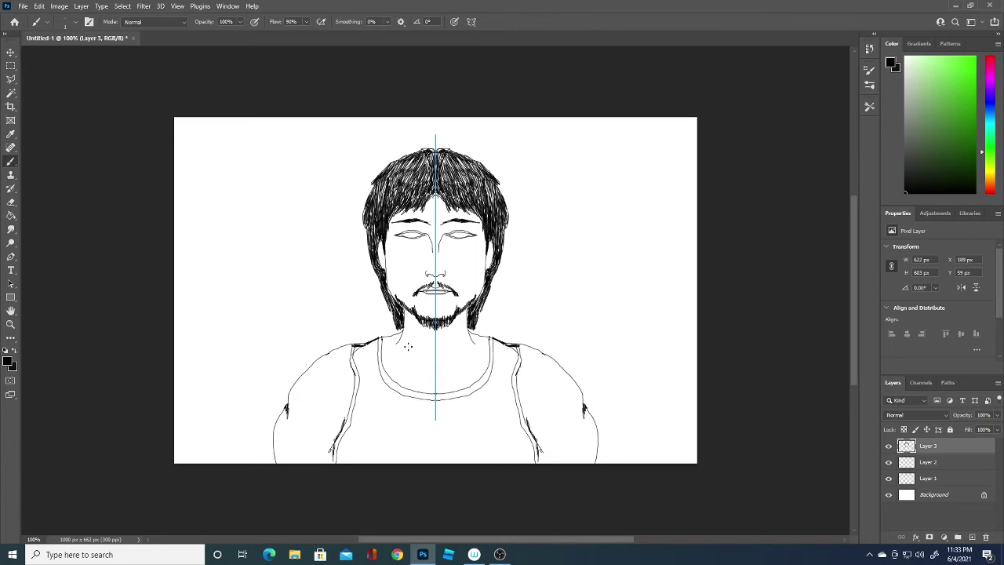
left_click_drag(406, 327, 399, 341)
Step: Set the foreground to white, add a new layer, and select Layer 2
left_click(8, 360)
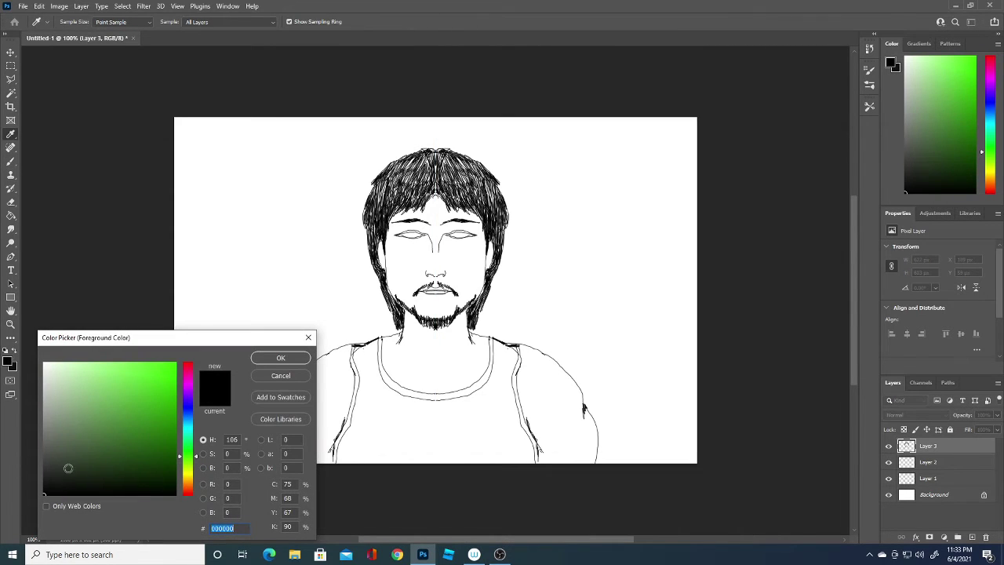
left_click(45, 363)
left_click(280, 359)
key("b")
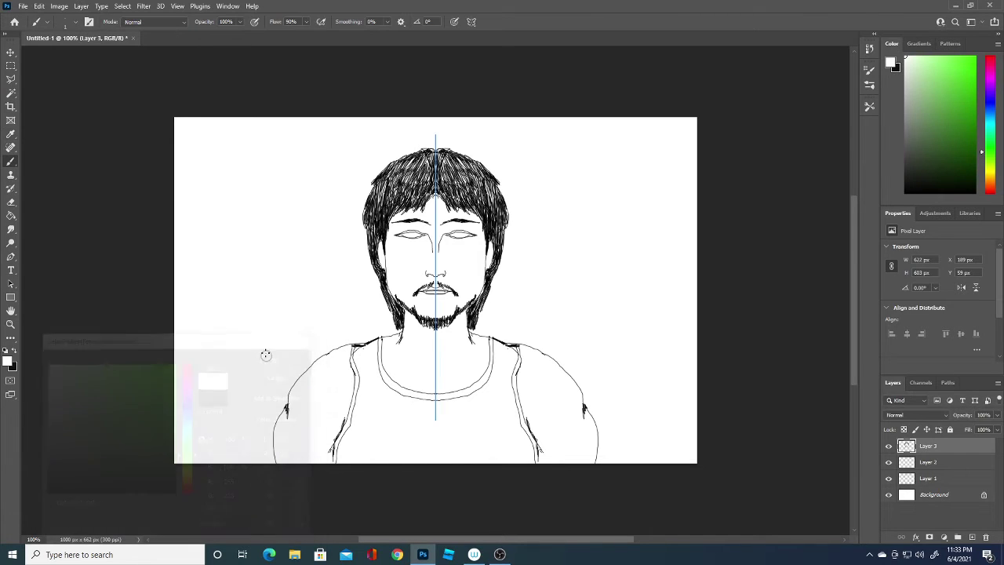
left_click(972, 538)
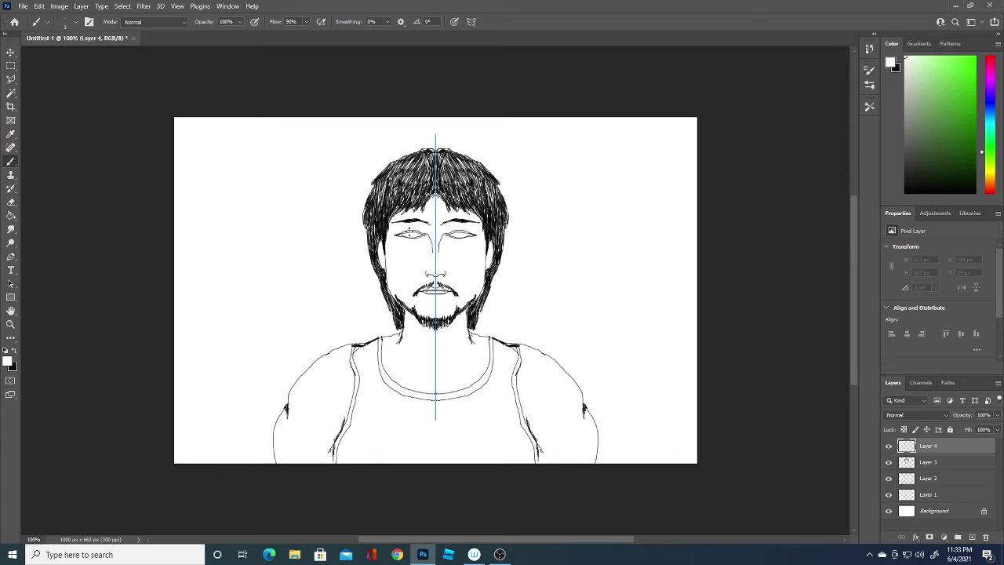
left_click(946, 479)
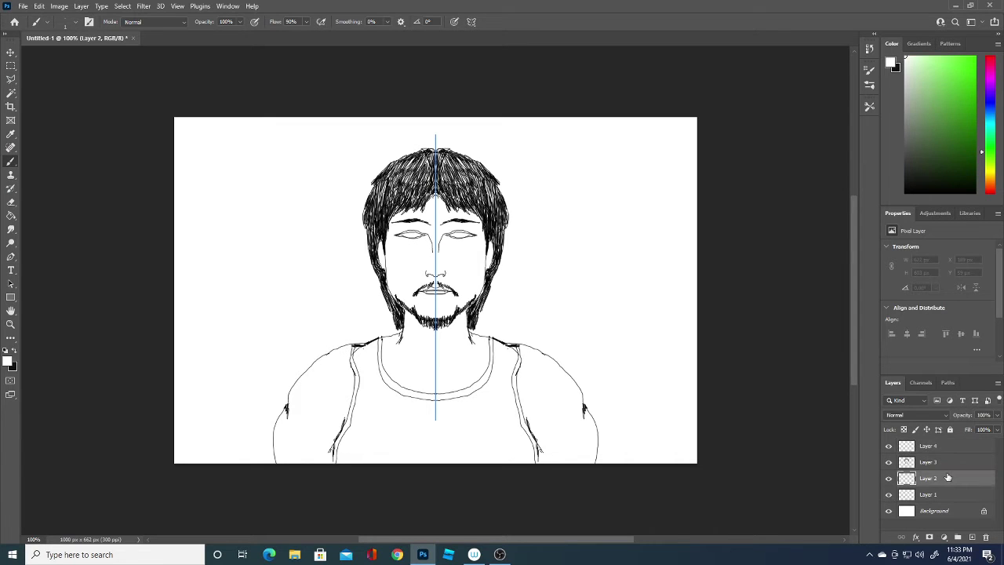
Step: Fill Layer 2 with pale green (#baddb0) using the Paint Bucket
left_click(11, 226)
left_click(10, 361)
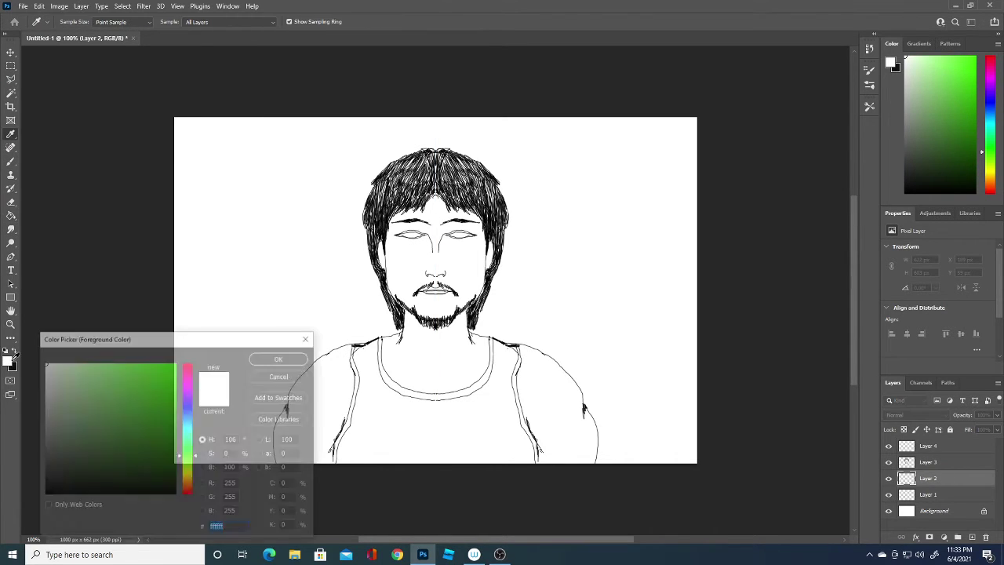
left_click(86, 383)
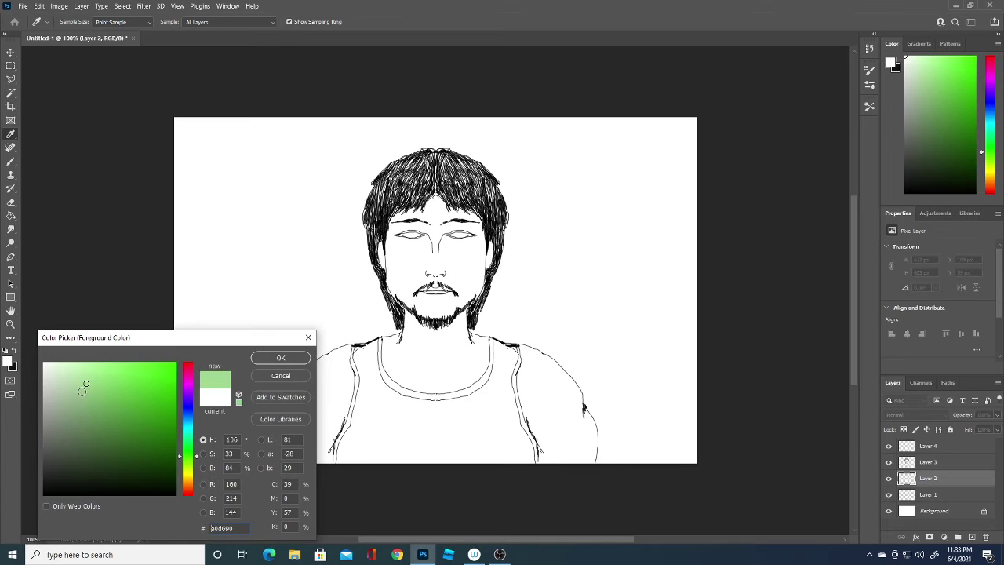
mouse_move(89, 397)
left_mouse_down()
mouse_move(107, 375)
mouse_move(65, 391)
left_mouse_up()
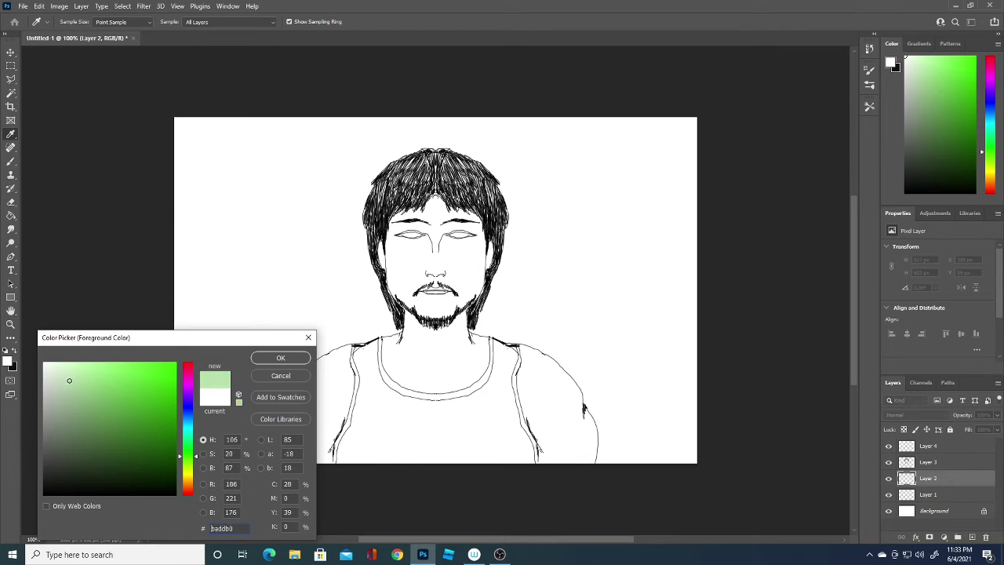
left_click(278, 359)
key("g")
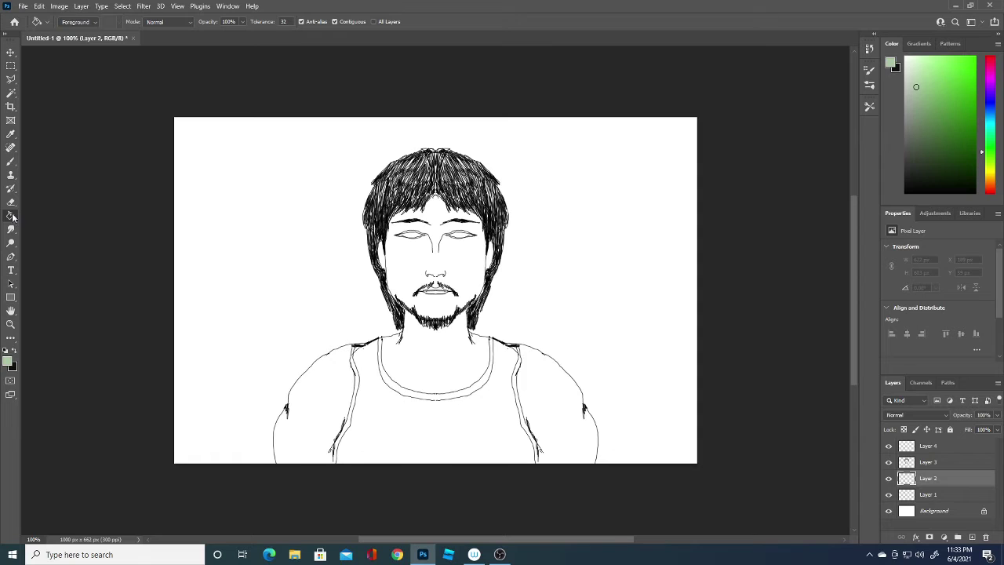
left_click(591, 329)
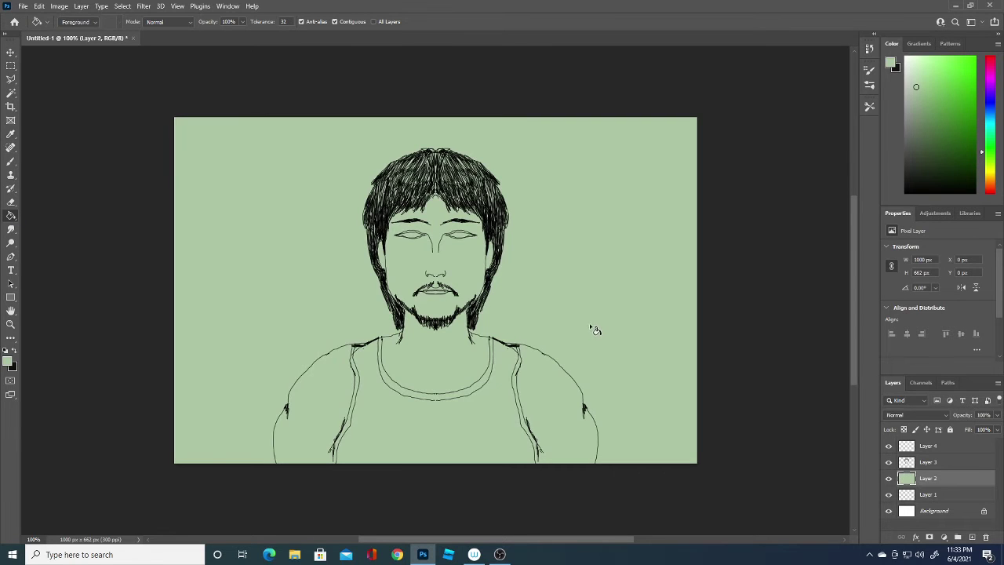
left_click(11, 161)
Step: On Layer 4, paint the whites of both eyes in white (ffffff)
left_click(950, 446)
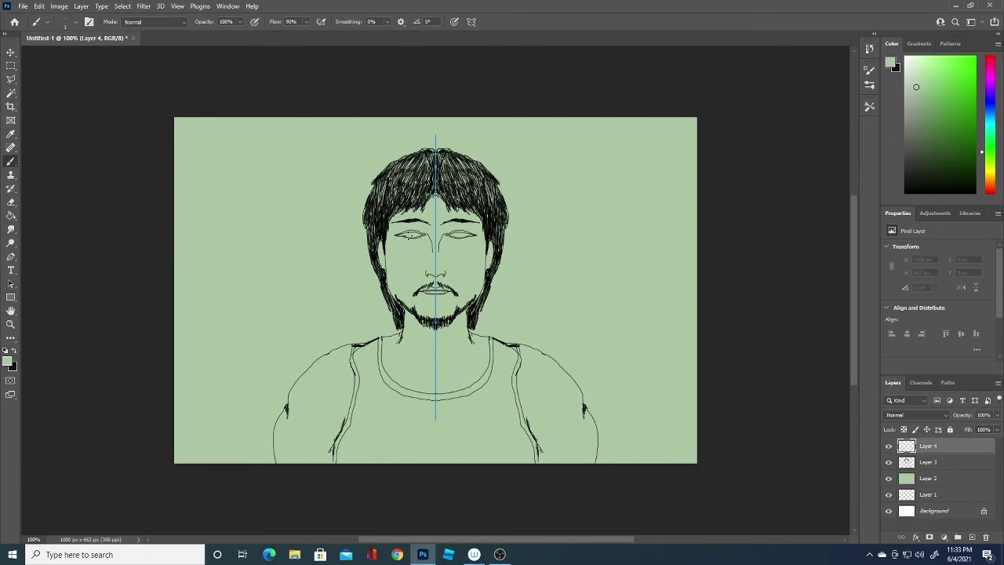
left_click(8, 362)
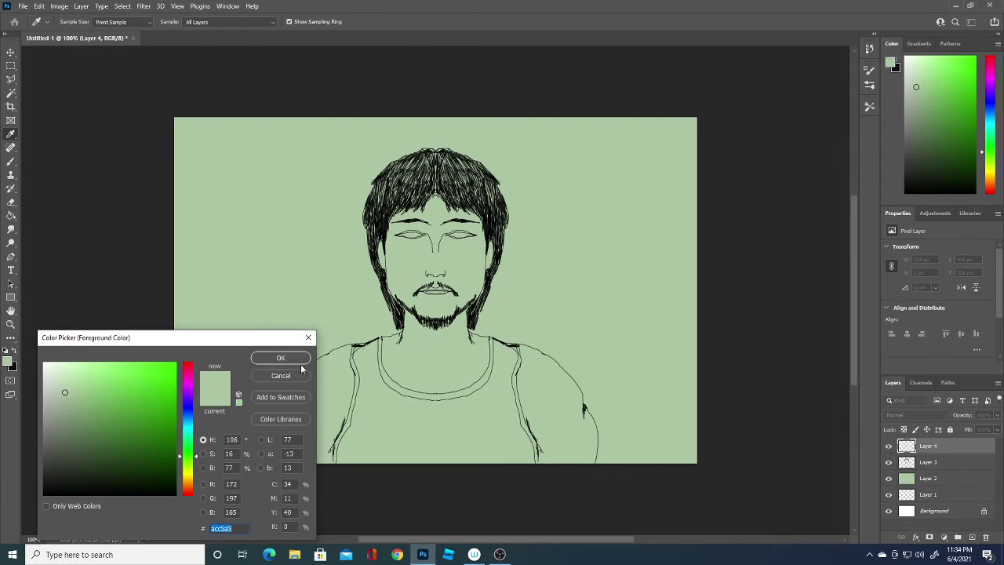
left_click_drag(147, 421, 32, 346)
left_click(280, 357)
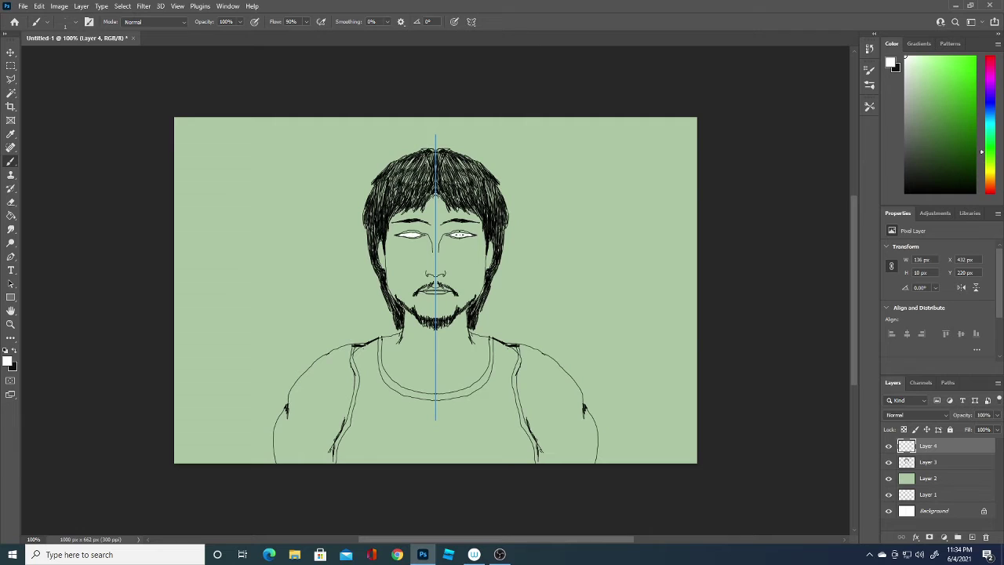
left_click_drag(458, 234, 459, 235)
Step: Switch the foreground back to black and paint dark irises into both eyes
key("i")
left_click(10, 362)
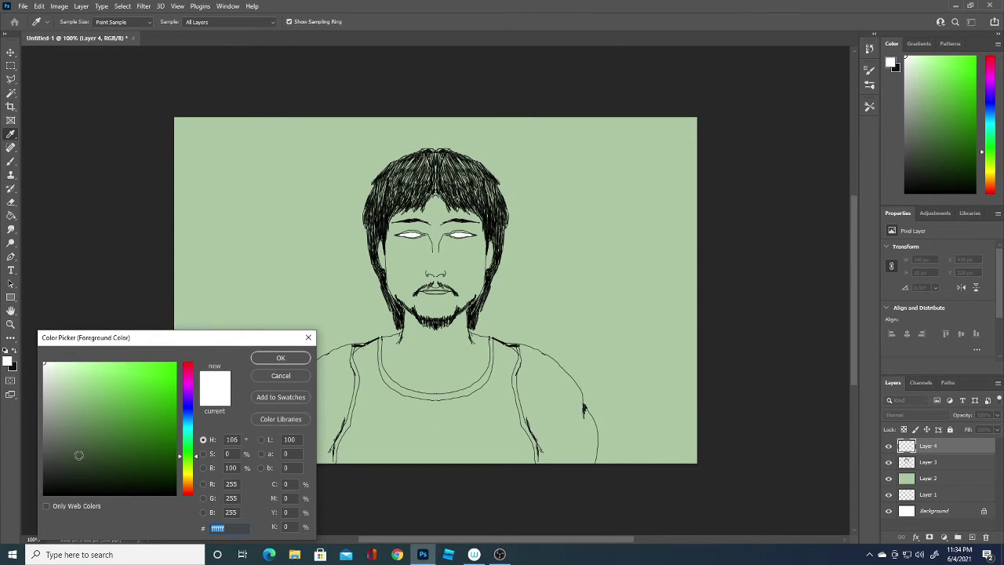
left_click(56, 480)
left_click(280, 358)
key("b")
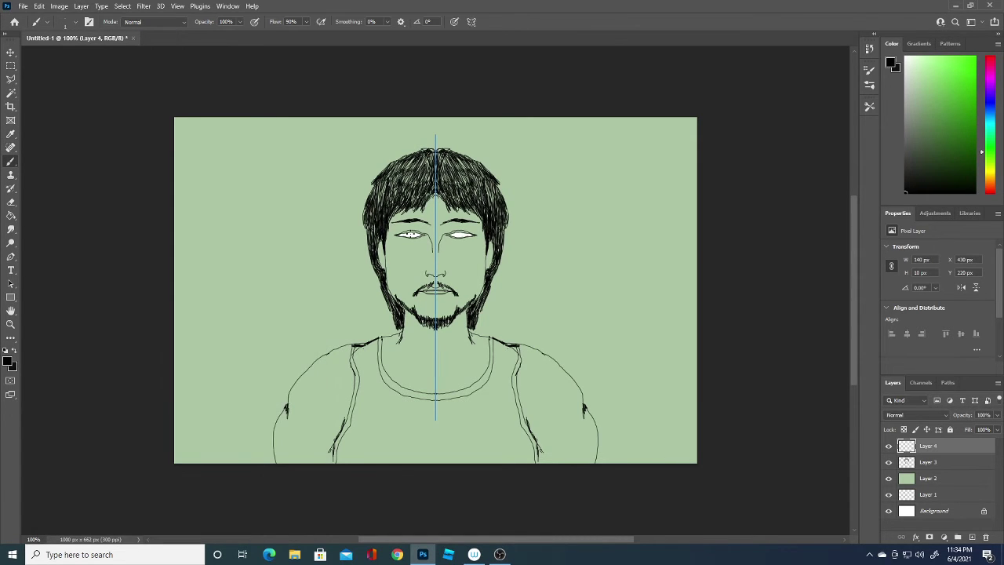
left_click_drag(410, 233, 410, 236)
left_click(410, 240)
Step: Dot small marks above the eyes and hatch mirrored shading onto both cheeks
mouse_move(474, 257)
left_mouse_down()
mouse_move(486, 258)
mouse_move(481, 265)
left_mouse_up()
left_click_drag(387, 256, 385, 264)
left_click(459, 227)
left_click(409, 228)
left_click(387, 245)
left_click_drag(387, 278, 396, 293)
left_click_drag(478, 280, 482, 288)
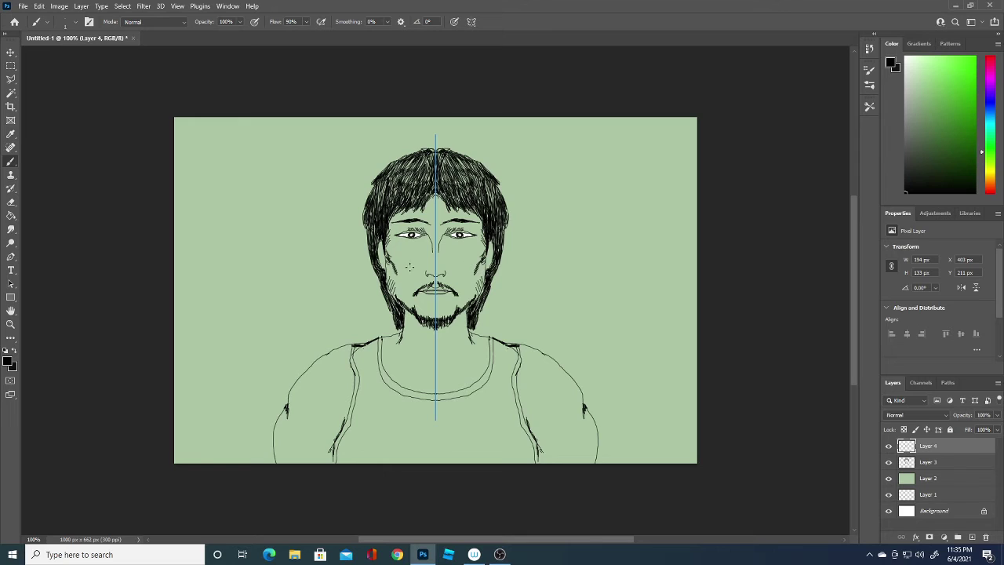
left_click_drag(391, 284, 397, 293)
Step: Add mirrored hatch strokes across the hair and shade both sides of the jaw
mouse_move(378, 187)
left_mouse_down()
mouse_move(385, 204)
mouse_move(430, 185)
mouse_move(417, 179)
mouse_move(464, 171)
mouse_move(477, 201)
left_mouse_up()
left_click_drag(478, 179, 484, 194)
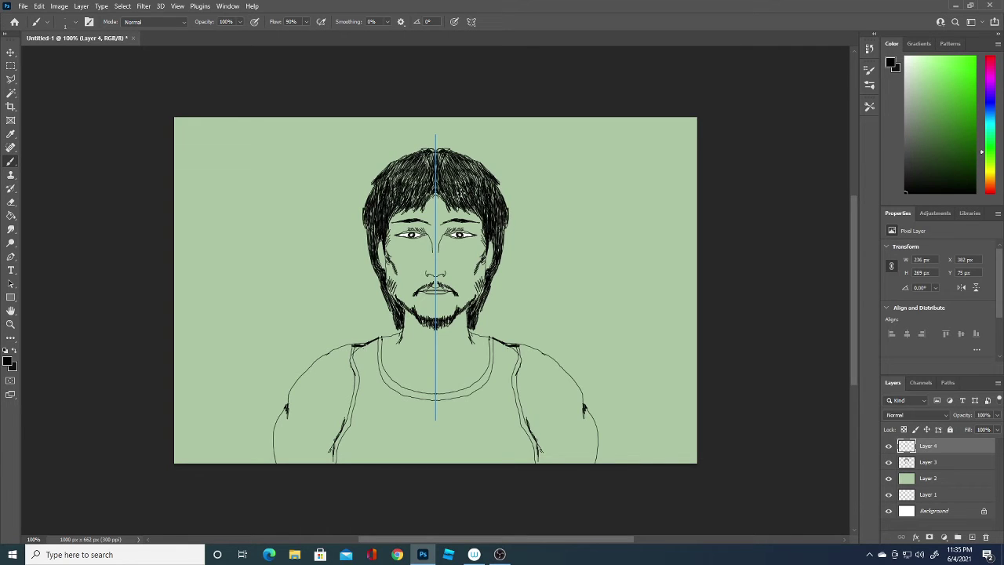
left_click_drag(459, 189, 456, 200)
left_click_drag(443, 156, 441, 167)
left_click_drag(493, 198, 477, 189)
left_click_drag(390, 188, 393, 200)
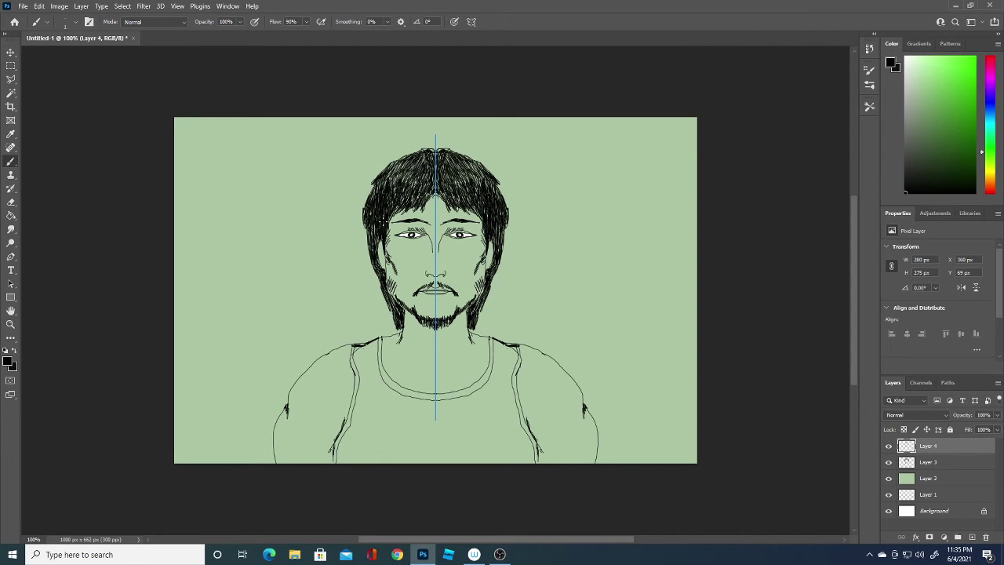
left_click_drag(368, 238, 374, 264)
left_click_drag(390, 305, 393, 318)
left_click_drag(456, 173, 464, 187)
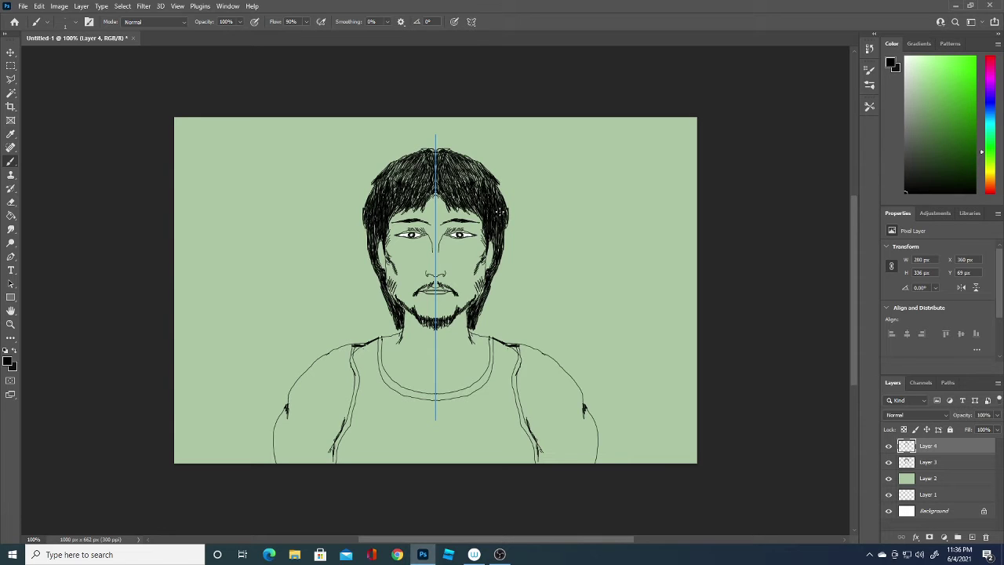
left_click(11, 202)
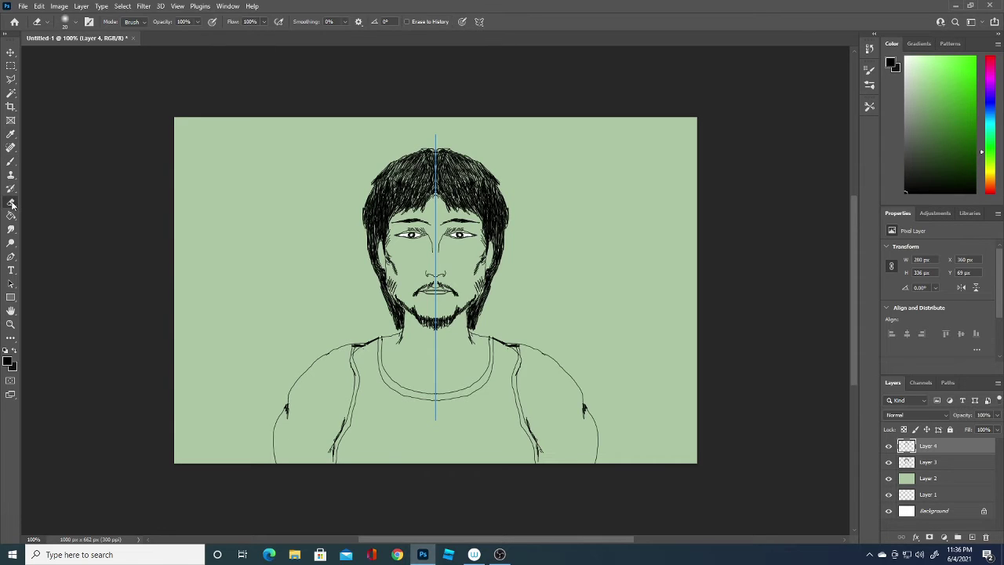
Step: On Layer 2, erase a soft white band tracing the shoulders, beard, neck, hair and arms
left_click(949, 478)
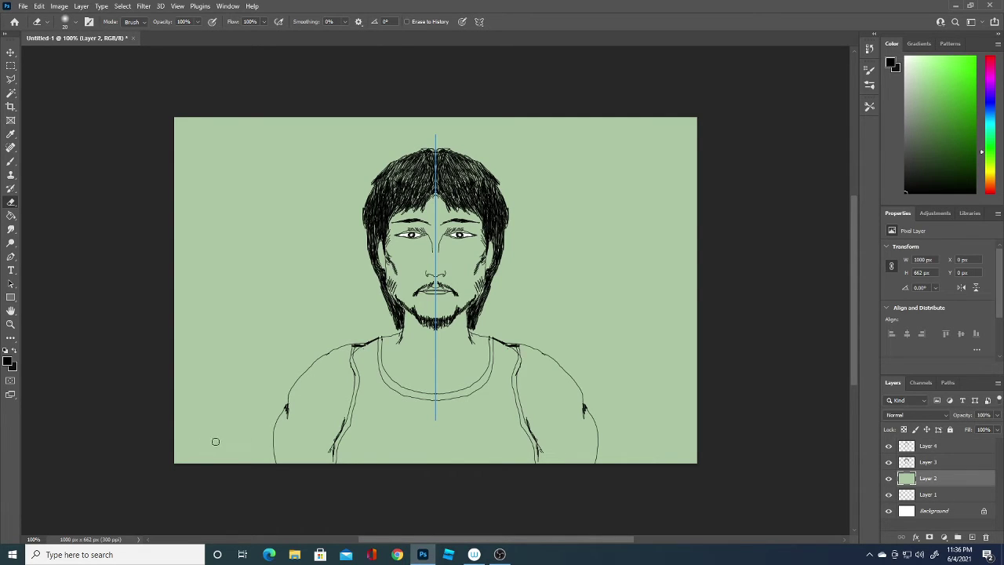
mouse_move(270, 464)
left_mouse_down()
mouse_move(267, 417)
mouse_move(334, 339)
left_mouse_up()
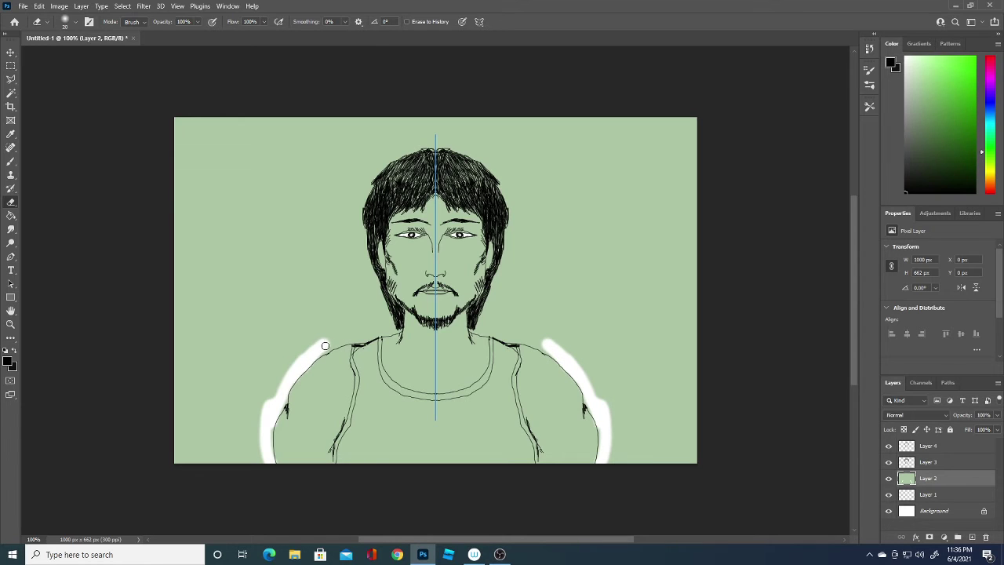
mouse_move(315, 354)
left_mouse_down()
mouse_move(402, 311)
mouse_move(385, 326)
mouse_move(396, 328)
mouse_move(334, 343)
left_mouse_up()
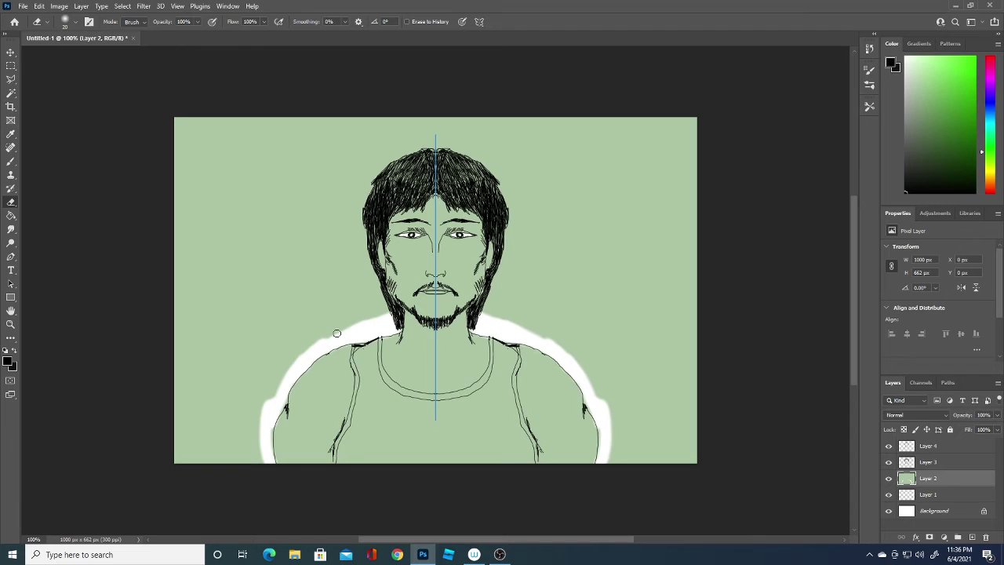
left_click(484, 313)
mouse_move(484, 314)
left_mouse_down()
mouse_move(509, 239)
mouse_move(507, 194)
mouse_move(481, 158)
mouse_move(438, 146)
left_mouse_up()
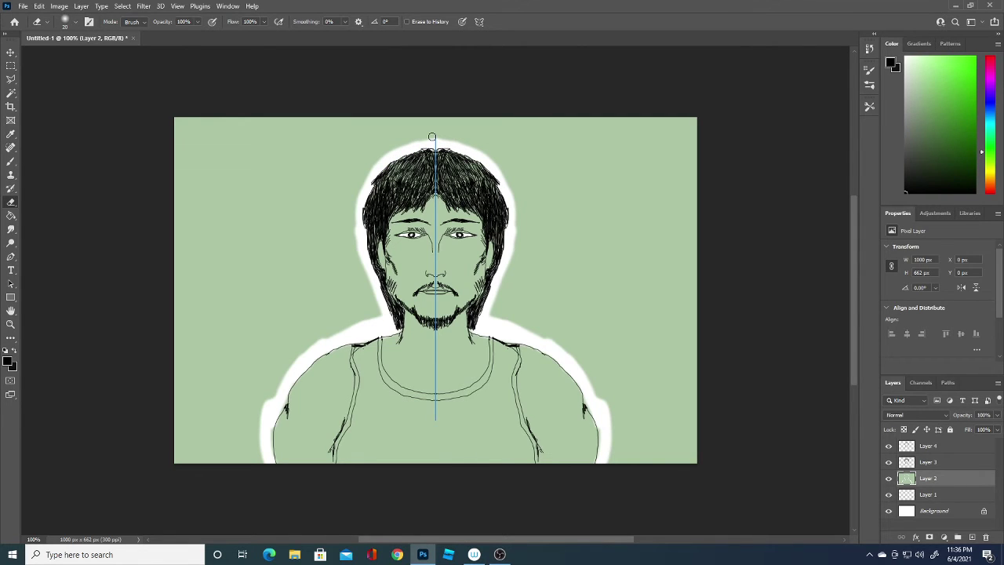
left_click_drag(601, 415, 599, 466)
left_click(13, 82)
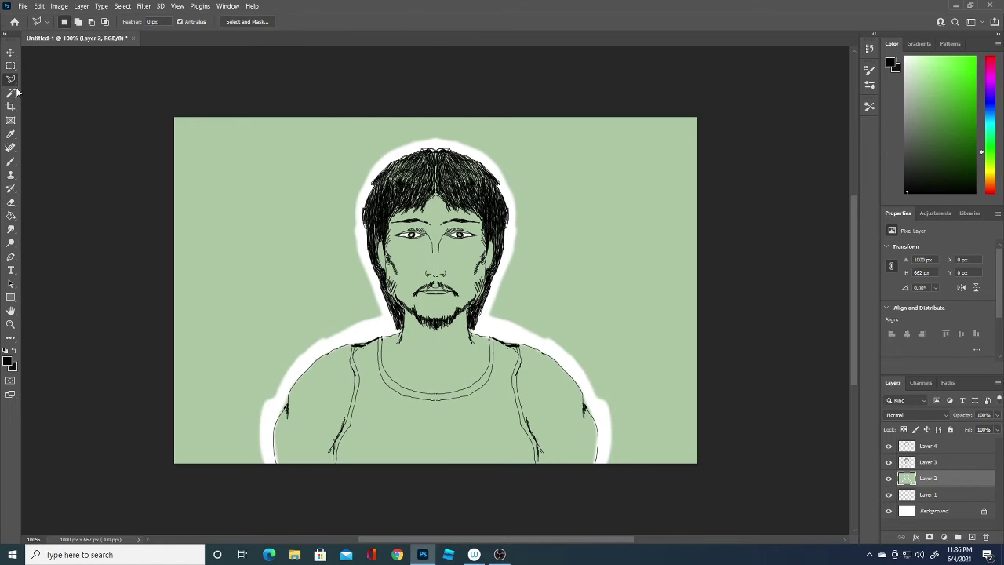
Step: Magic Wand the green area outside the halo, delete it to white, and deselect
left_click(12, 92)
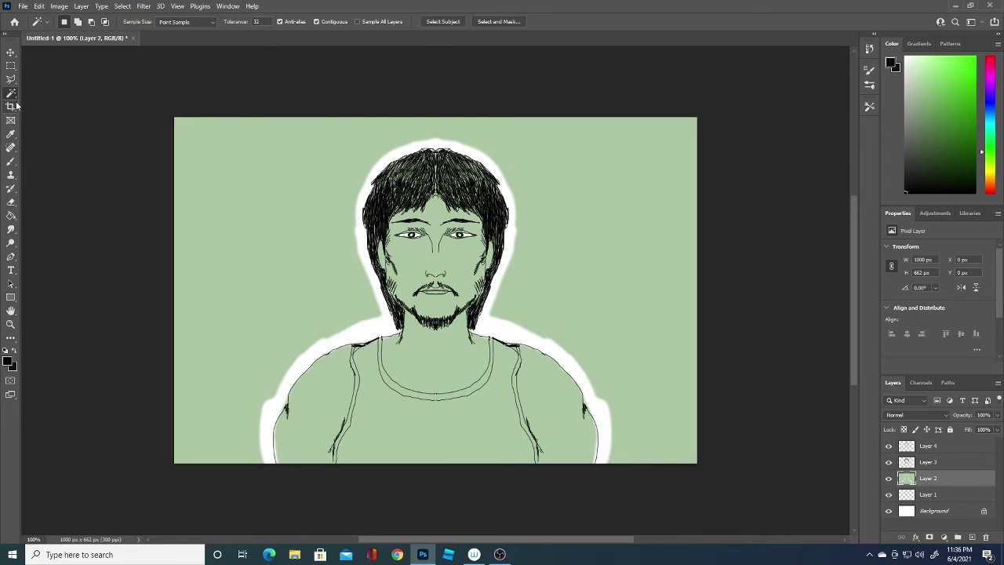
left_click(277, 196)
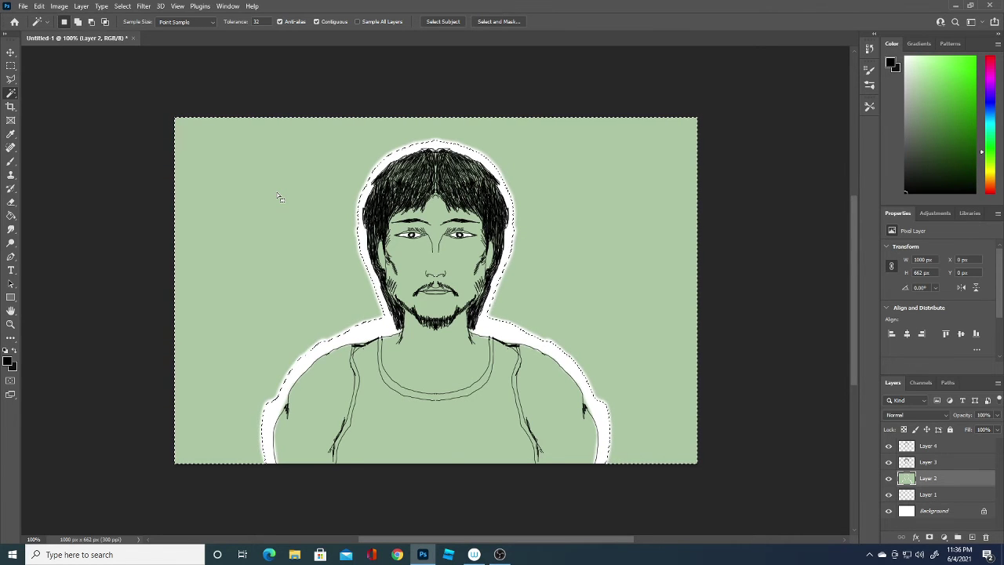
key("Delete")
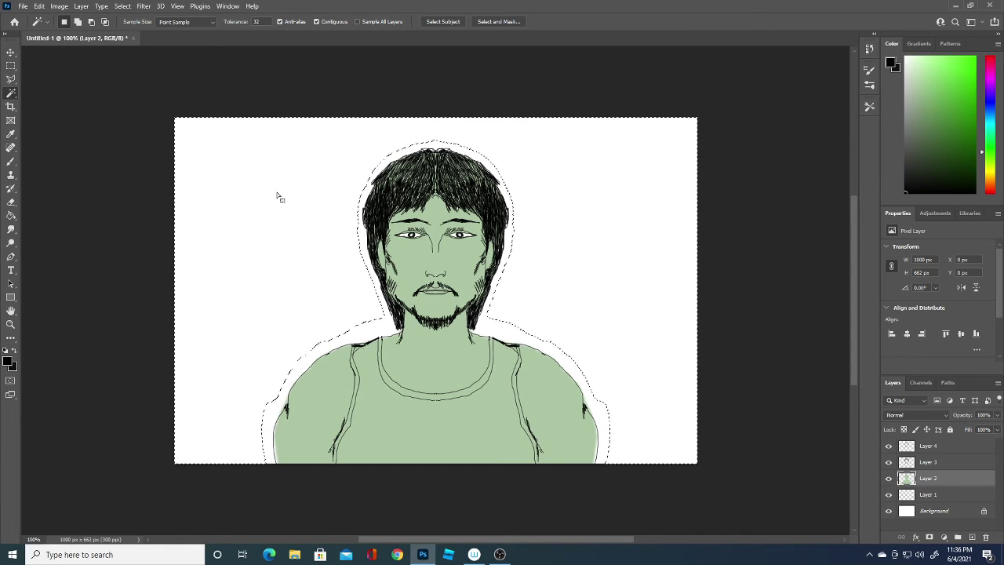
left_click(11, 65)
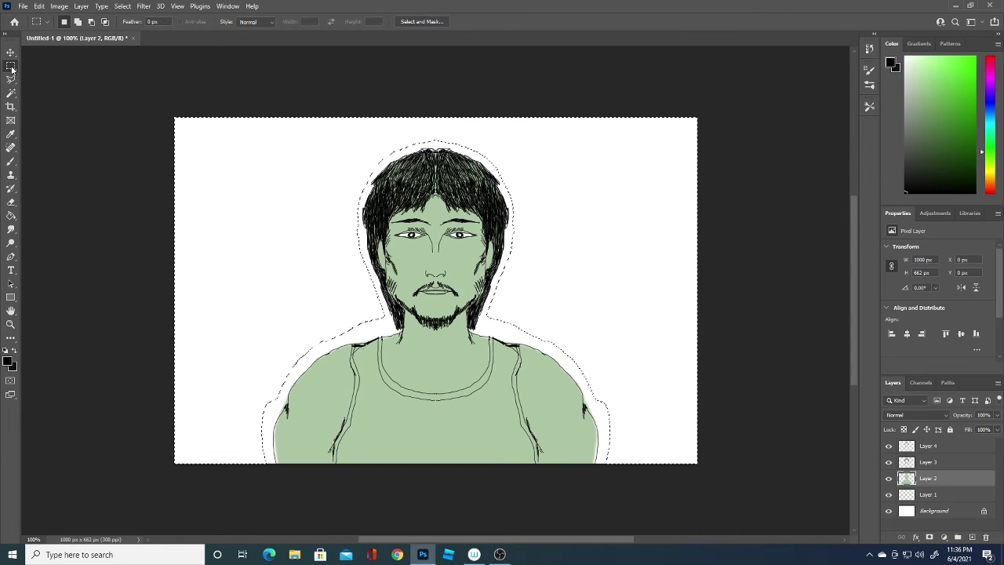
left_click(165, 56)
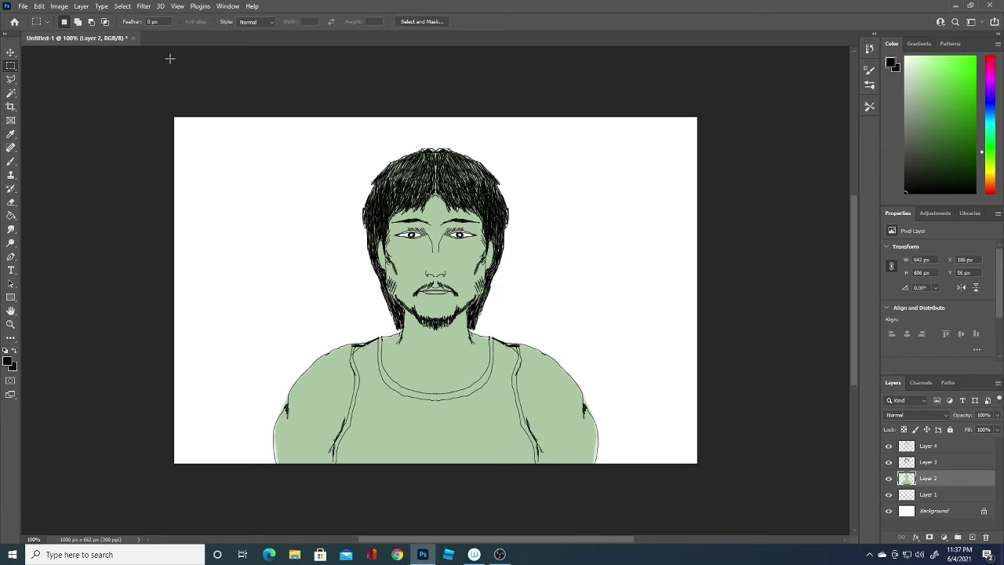
left_click(11, 163)
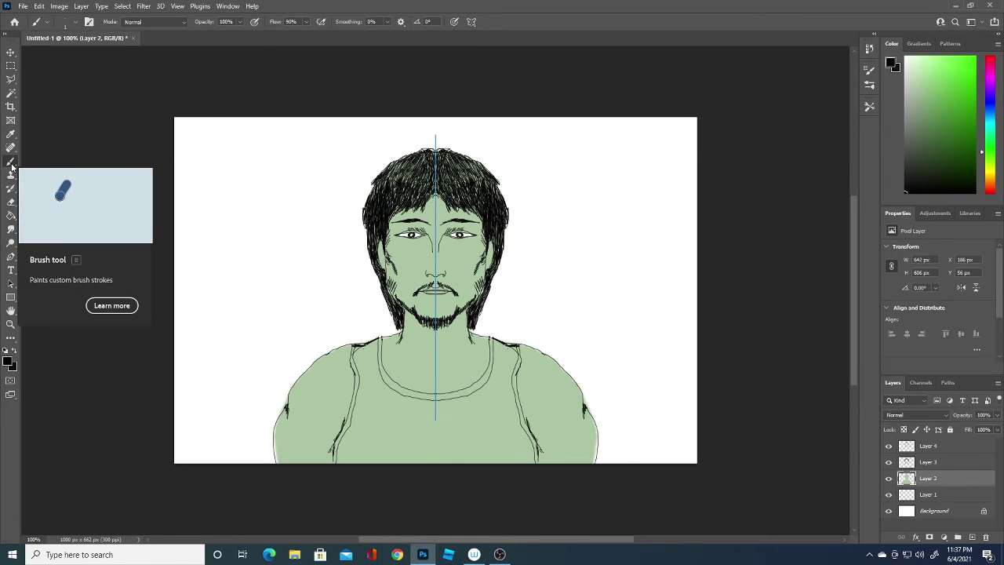
Step: Set the foreground colour to saturated yellow and add a new empty layer
left_click(8, 361)
left_click(175, 363)
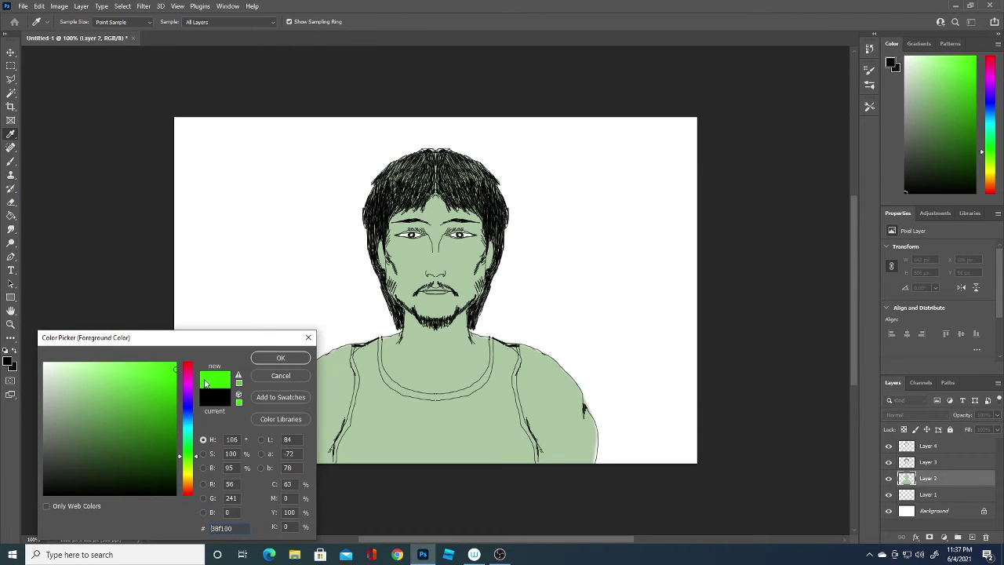
left_click_drag(189, 455, 190, 475)
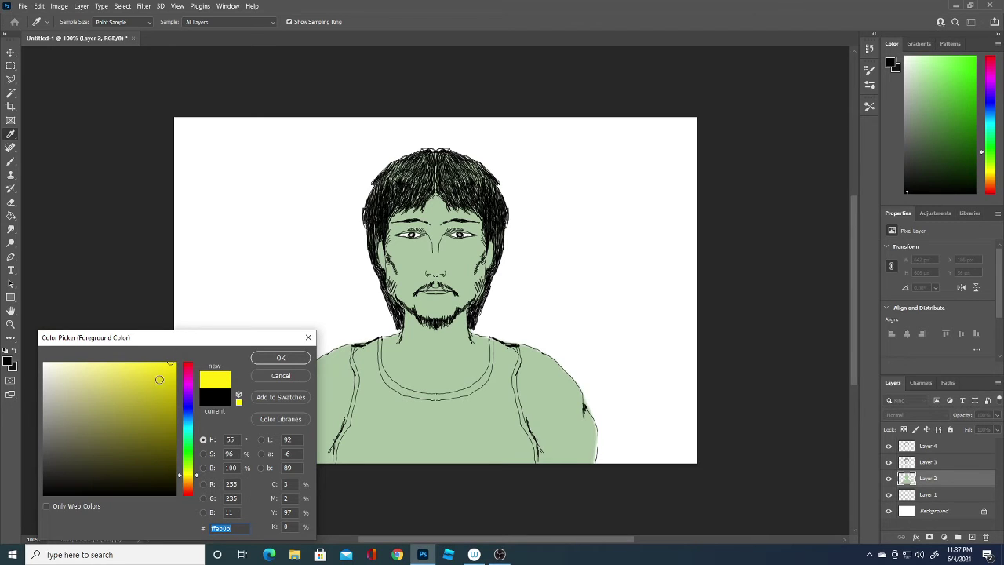
left_click(278, 359)
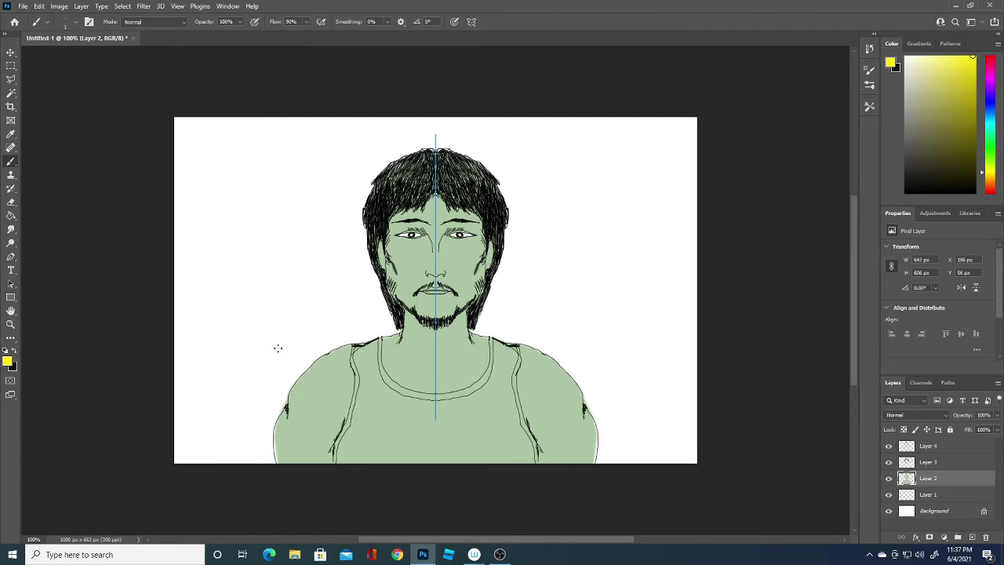
left_click(972, 537)
Step: With a 29 px brush, paint yellow over both sides of the tank top
left_click_drag(361, 430, 364, 412)
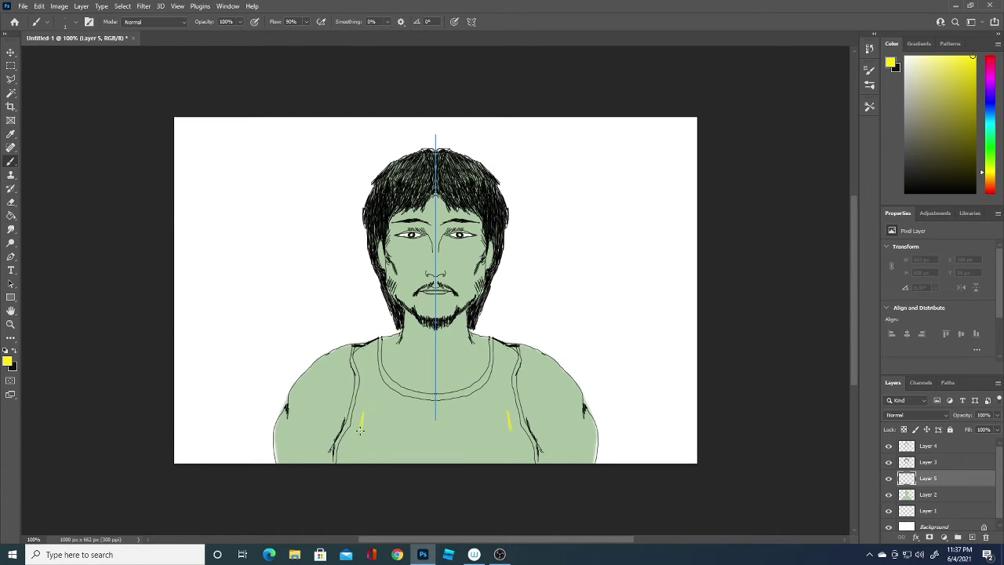
left_click(76, 23)
left_click_drag(58, 55, 68, 56)
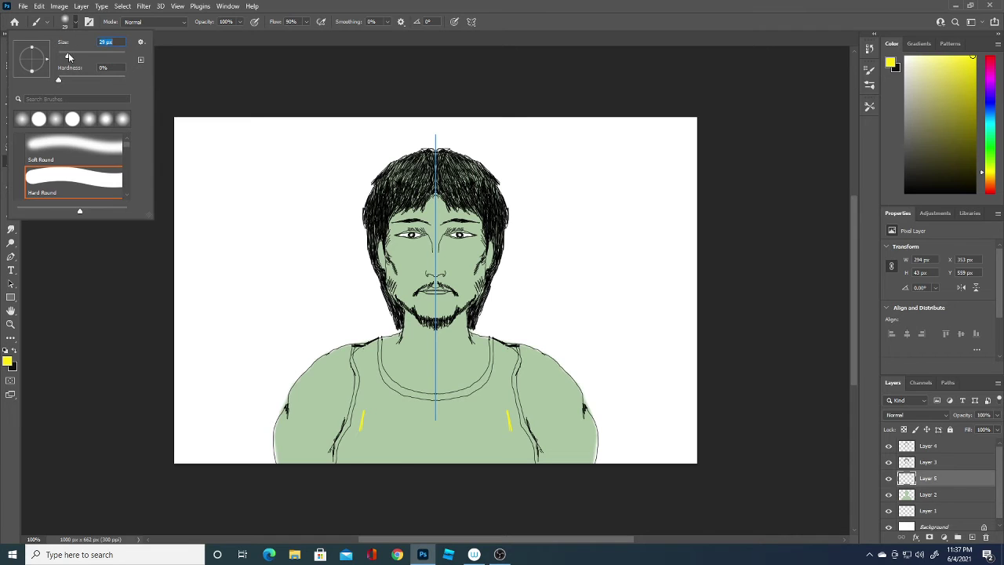
mouse_move(363, 420)
left_mouse_down()
mouse_move(368, 435)
mouse_move(358, 431)
mouse_move(345, 455)
mouse_move(377, 426)
mouse_move(370, 412)
mouse_move(398, 453)
mouse_move(434, 453)
mouse_move(442, 417)
mouse_move(494, 403)
mouse_move(446, 412)
mouse_move(493, 392)
mouse_move(503, 359)
left_mouse_up()
mouse_move(503, 353)
left_mouse_down()
mouse_move(515, 421)
mouse_move(503, 401)
mouse_move(510, 352)
mouse_move(499, 347)
mouse_move(500, 368)
left_mouse_up()
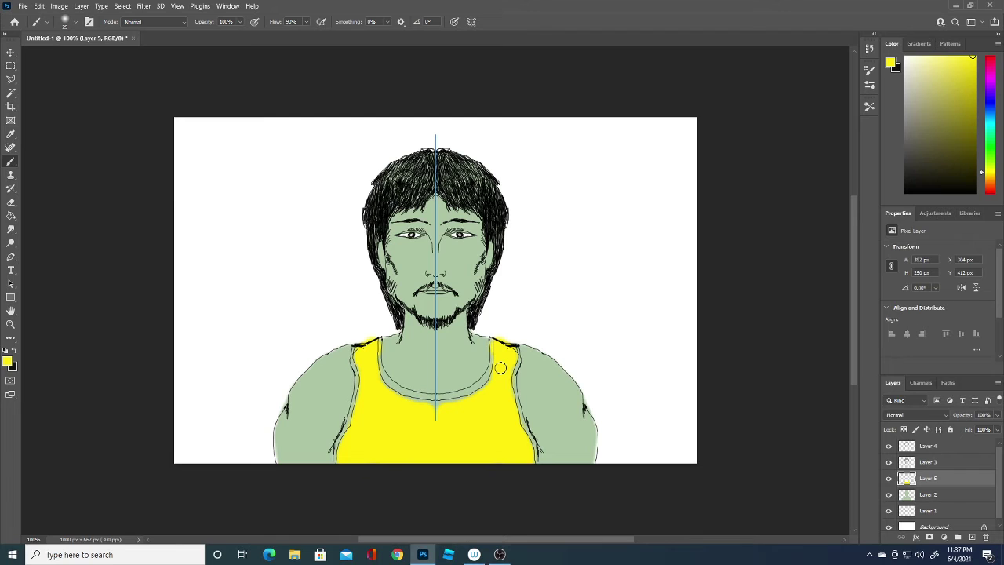
Step: Set the foreground colour to dark blue and the brush size to 15 px
left_click(7, 361)
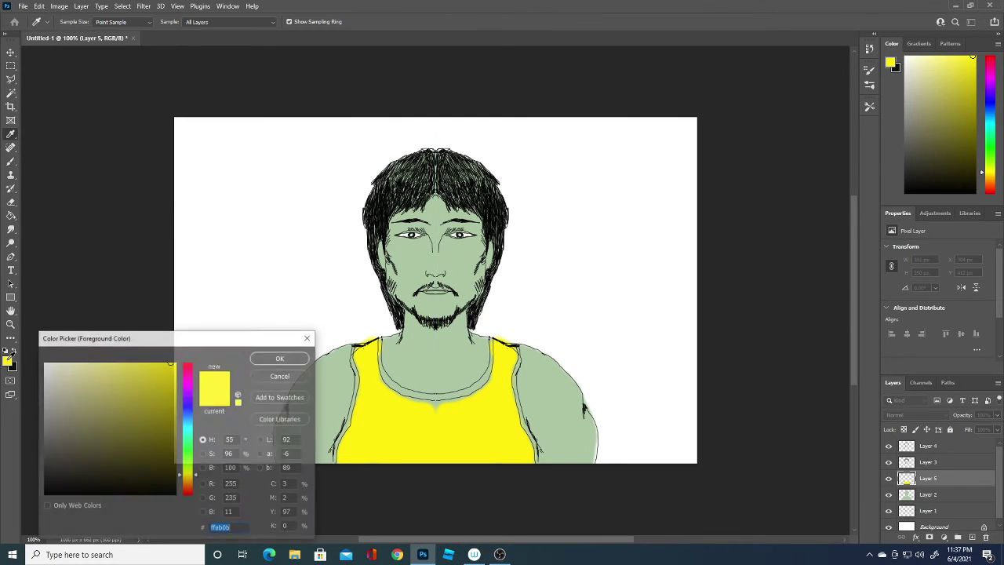
left_click(188, 412)
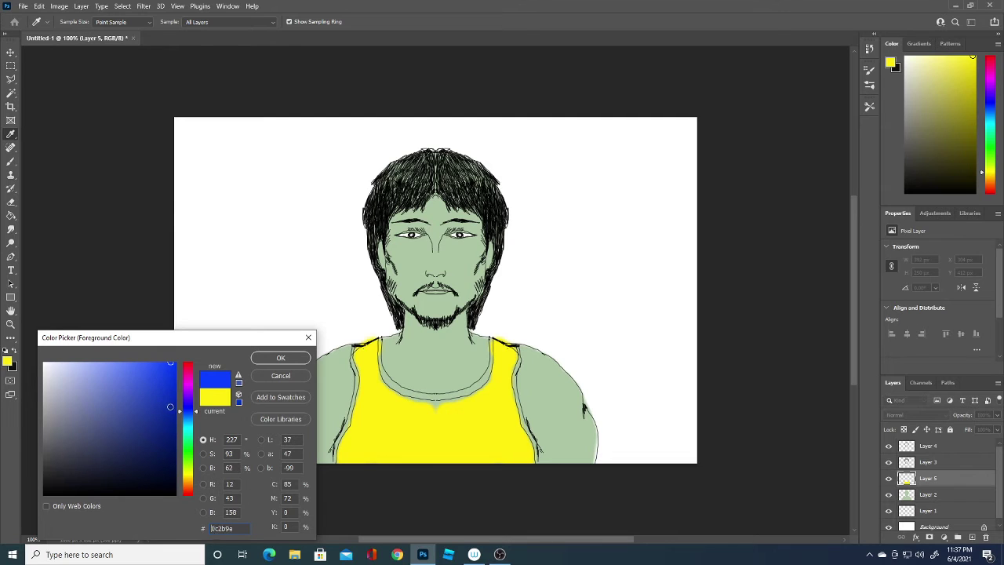
left_click(176, 405)
left_click(280, 359)
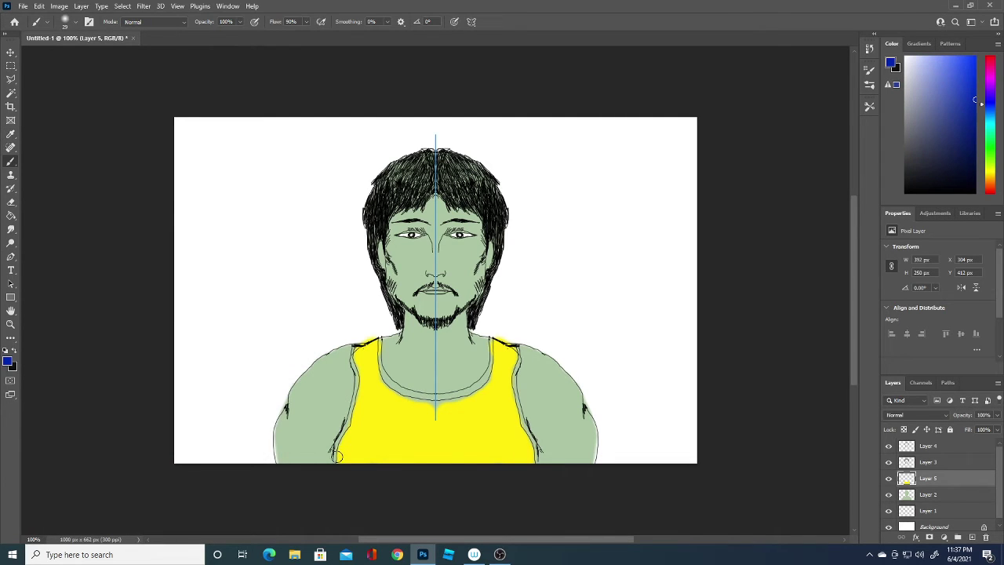
left_click(76, 26)
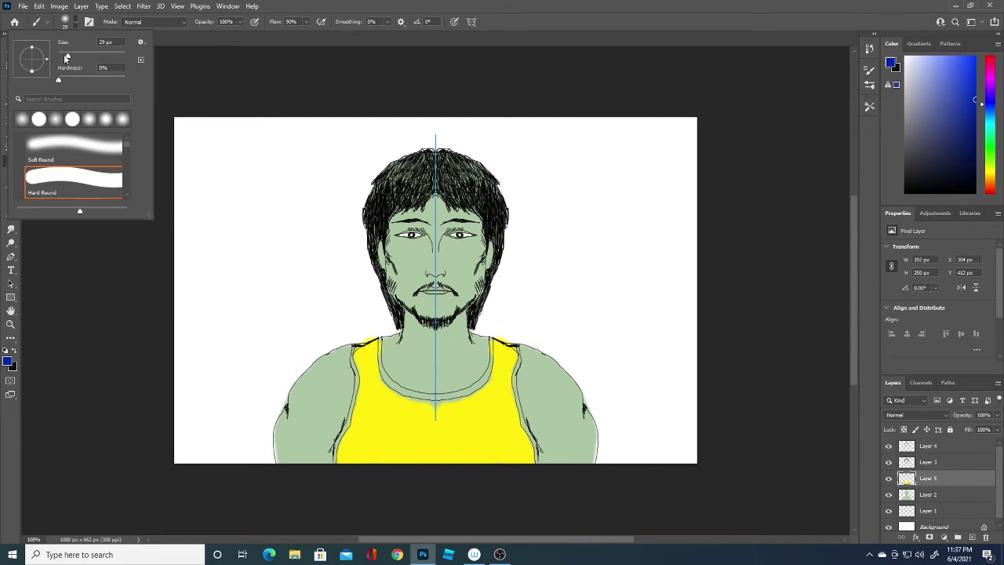
left_click_drag(67, 58, 64, 55)
Step: Trace dark blue trim along the tank top's neckline and armholes, then select Layer 1
left_click(334, 460)
mouse_move(335, 460)
left_mouse_down()
mouse_move(377, 338)
mouse_move(394, 382)
mouse_move(432, 395)
mouse_move(390, 381)
left_mouse_up()
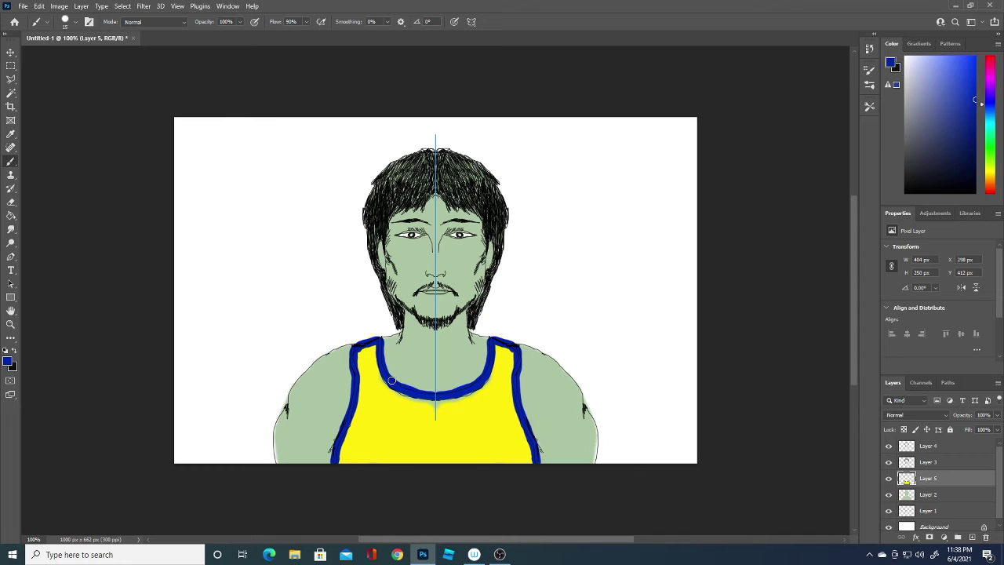
left_click(8, 363)
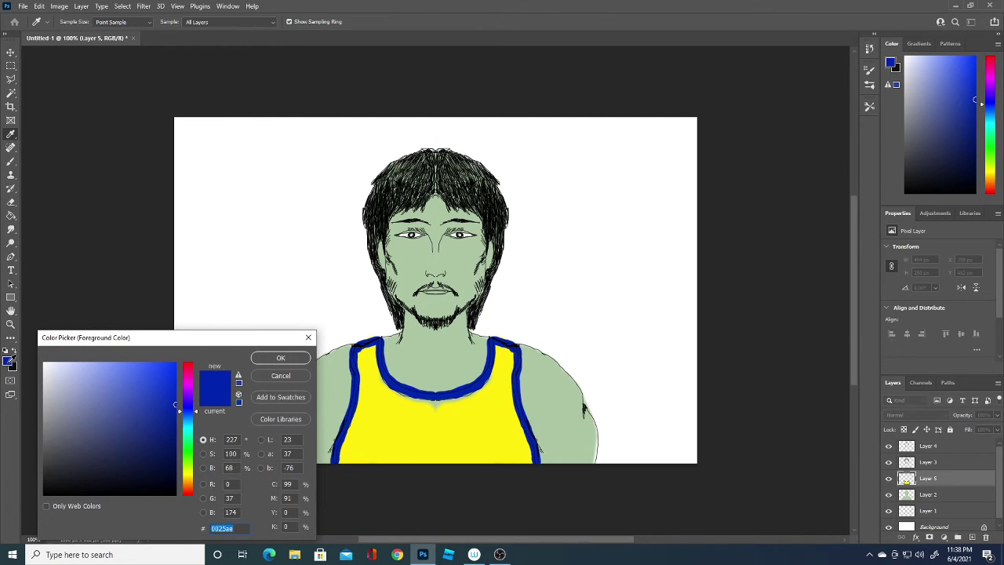
left_click(285, 360)
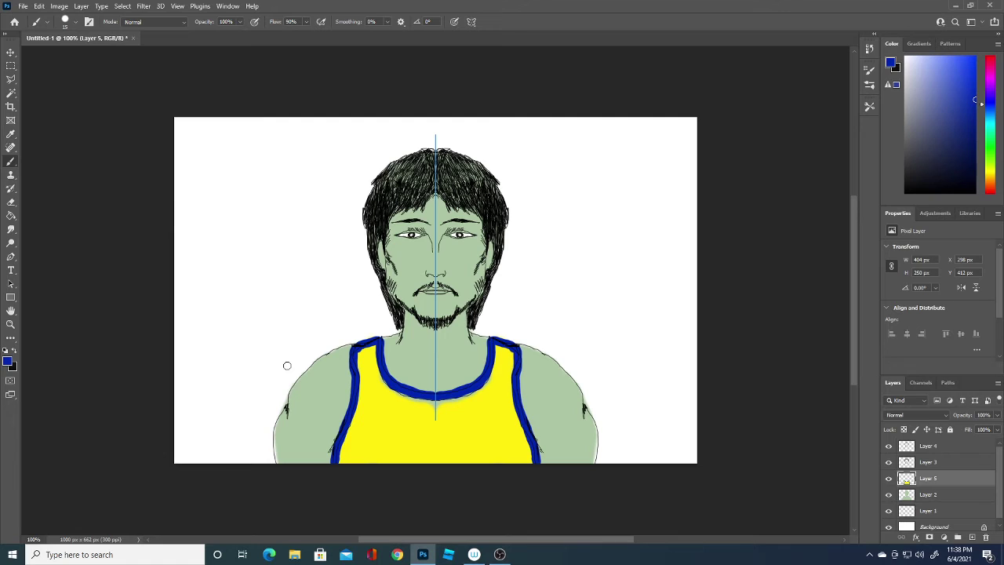
left_click(935, 511)
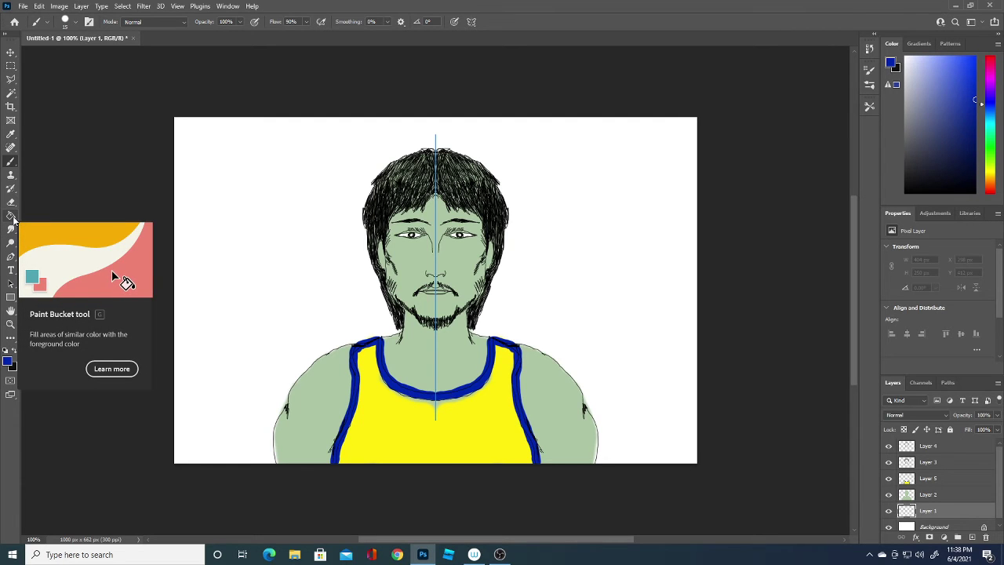
Step: Set the foreground colour to olive yellow #a99c08
left_click(8, 361)
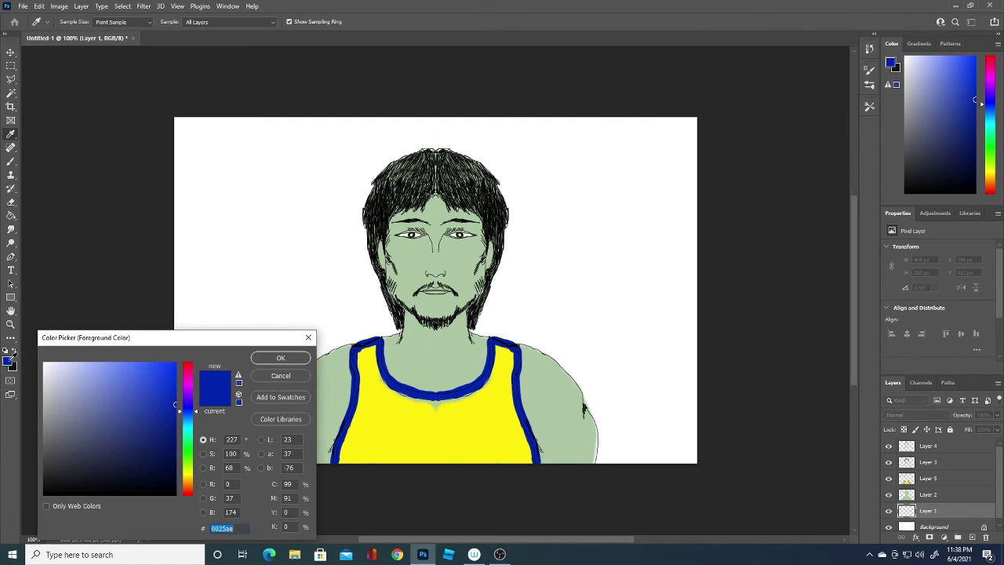
left_click(188, 459)
left_click(128, 411)
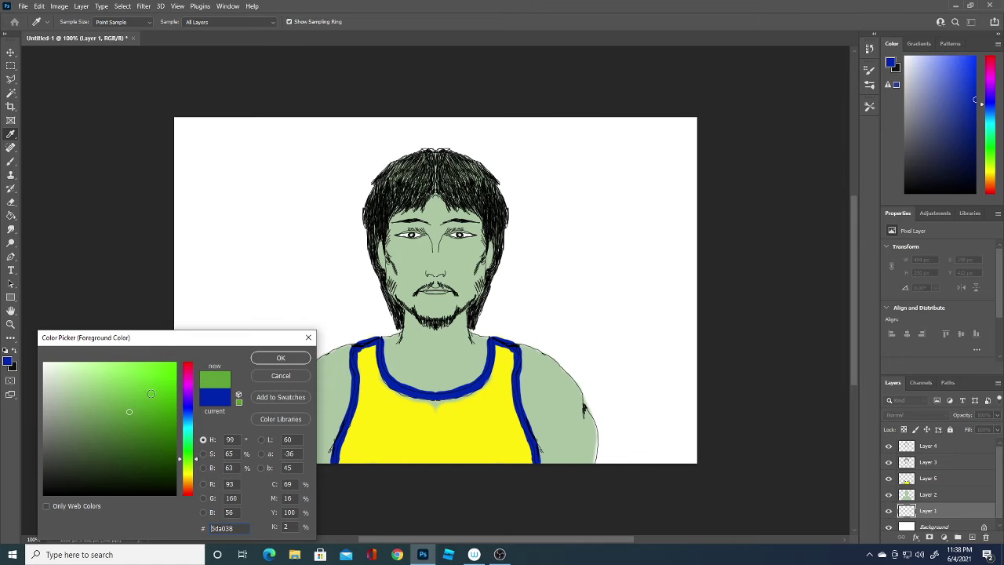
left_click(361, 413)
left_click(169, 405)
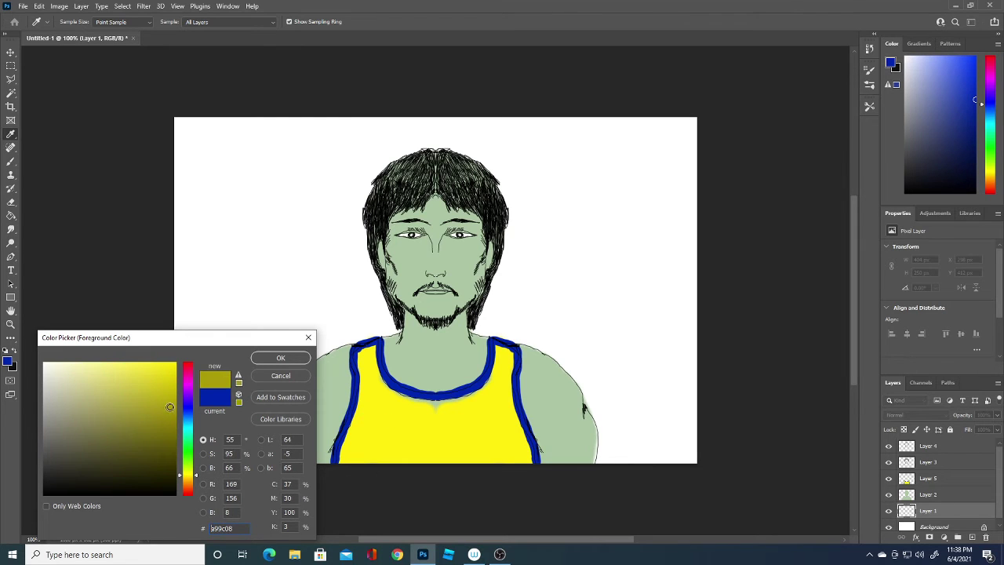
left_click(275, 360)
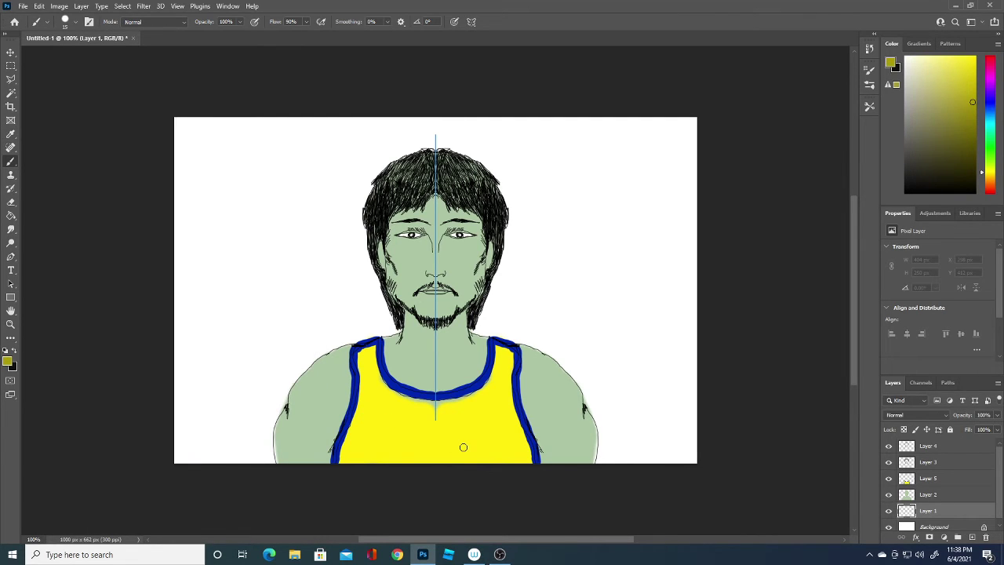
Step: Paint Bucket the white background olive on Layer 1 and add new Layer 6 above
key("g")
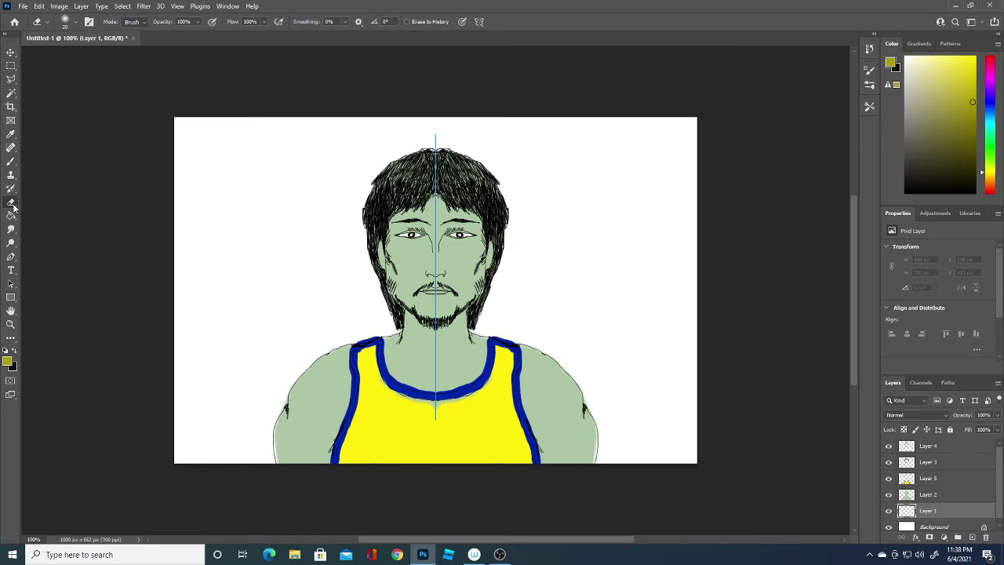
key("shift+g")
left_click(275, 342)
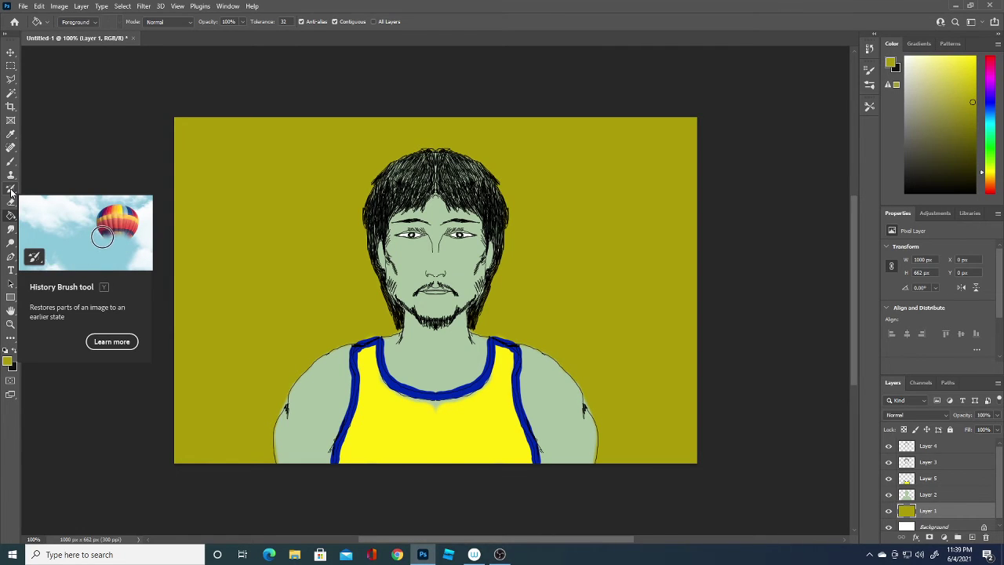
left_click(7, 360)
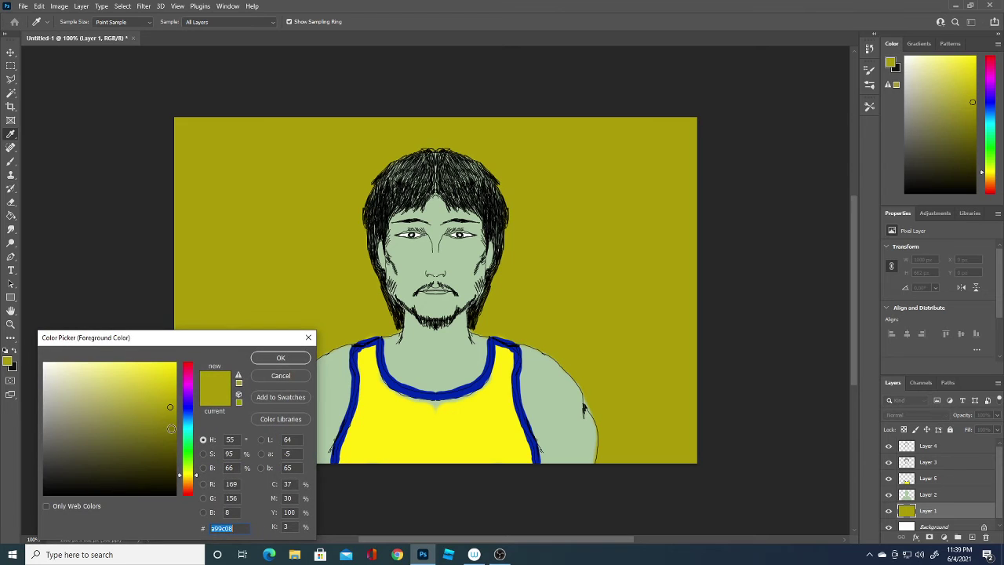
left_click(280, 358)
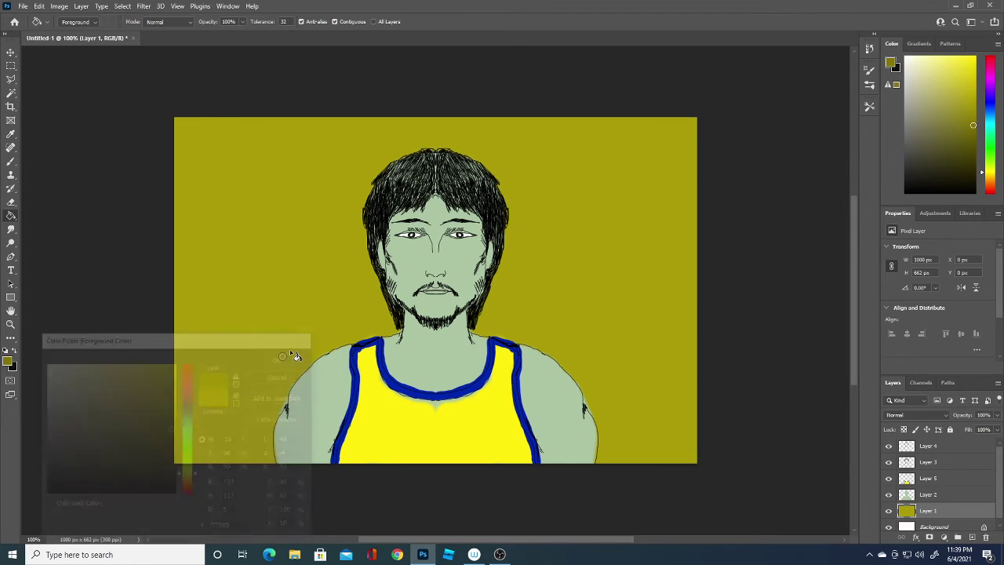
left_click(973, 538)
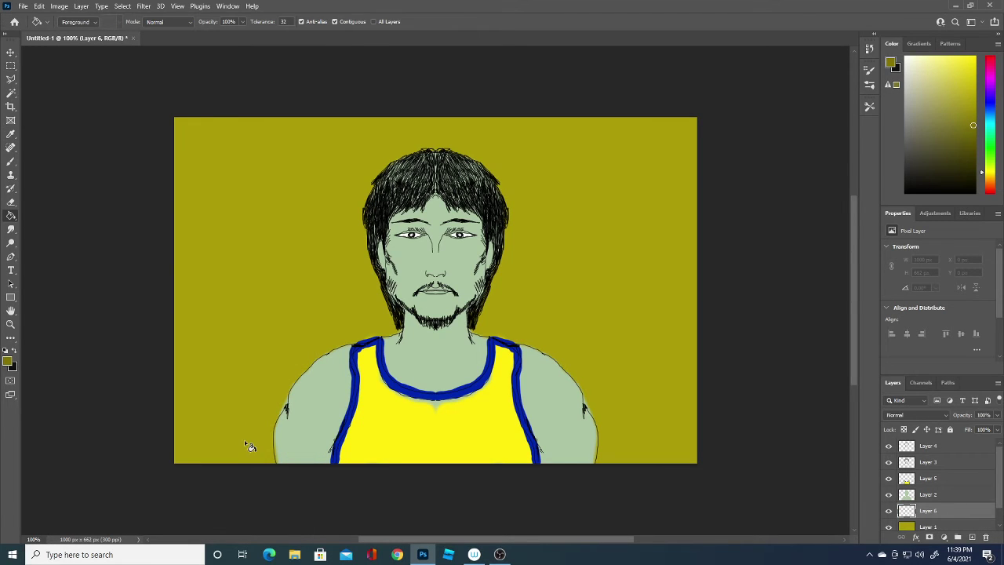
Step: Soften the round brush to 34% hardness and paint an olive arc around both shoulders
left_click(11, 161)
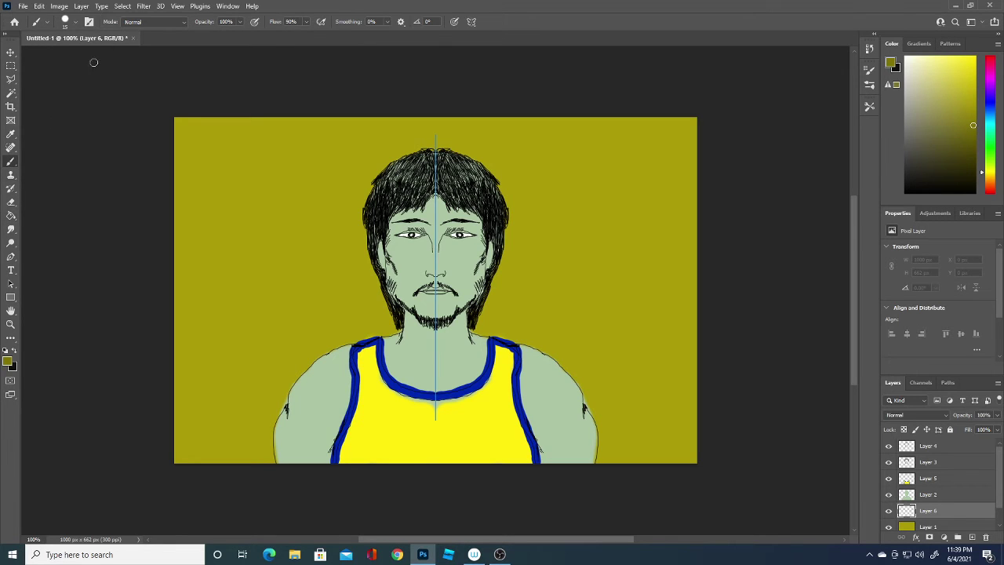
left_click(76, 22)
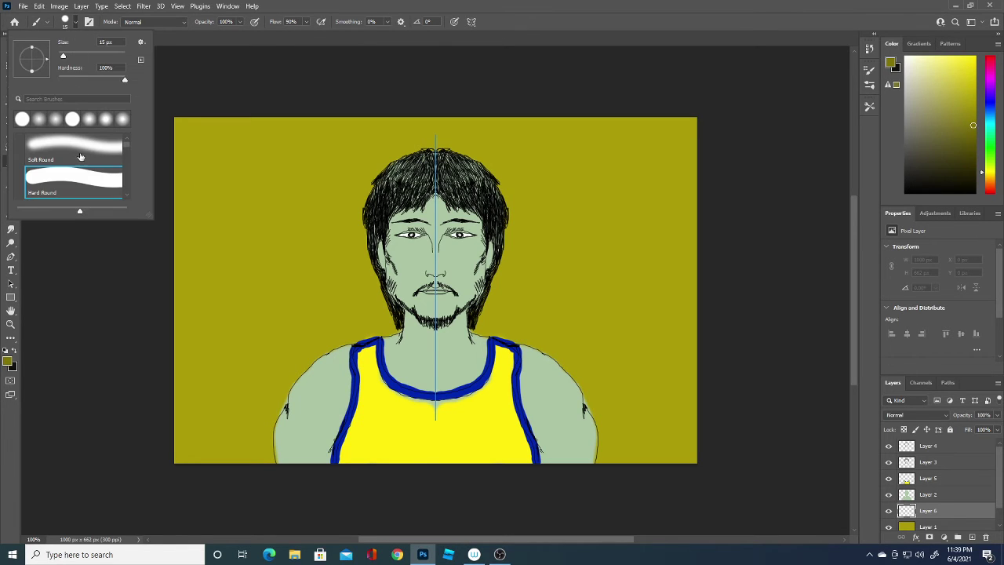
left_click(84, 181)
left_click_drag(124, 79, 88, 81)
mouse_move(263, 463)
left_mouse_down()
mouse_move(263, 421)
mouse_move(302, 350)
mouse_move(376, 320)
left_mouse_up()
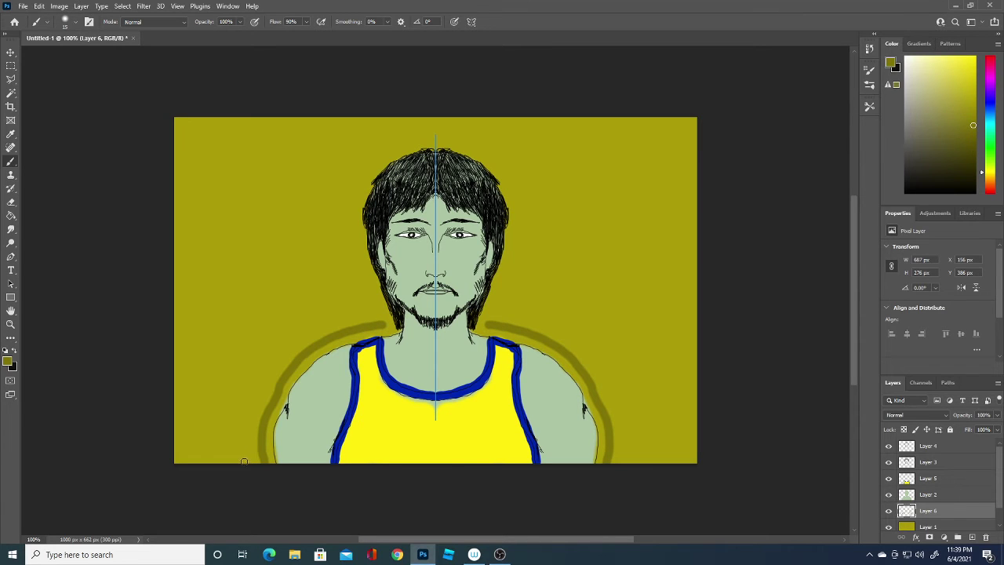
Step: Add a darker olive arc and a lighter olive arc around the shoulders
left_click(7, 361)
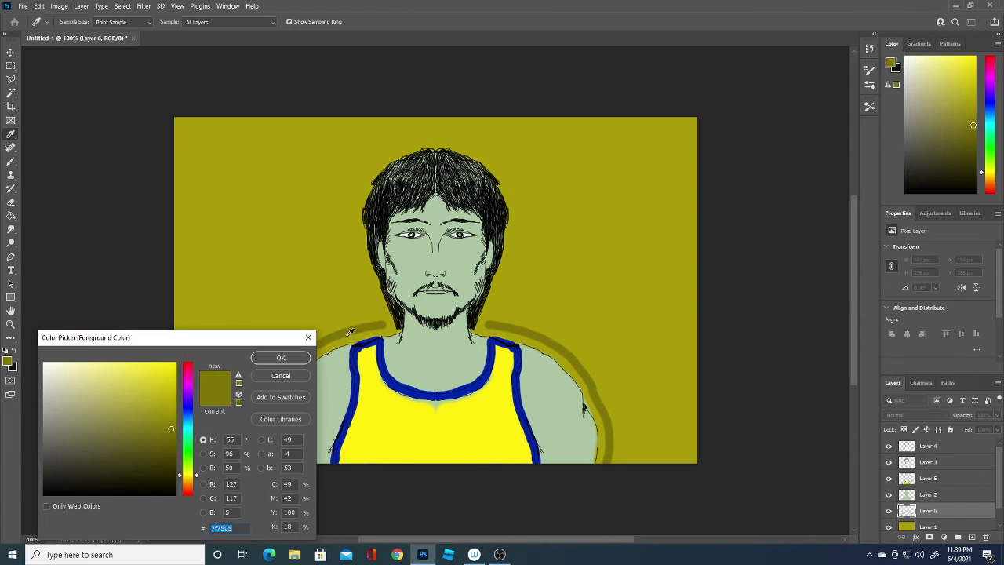
left_click(282, 357)
mouse_move(252, 462)
left_mouse_down()
mouse_move(248, 426)
mouse_move(267, 372)
mouse_move(308, 332)
mouse_move(374, 306)
left_mouse_up()
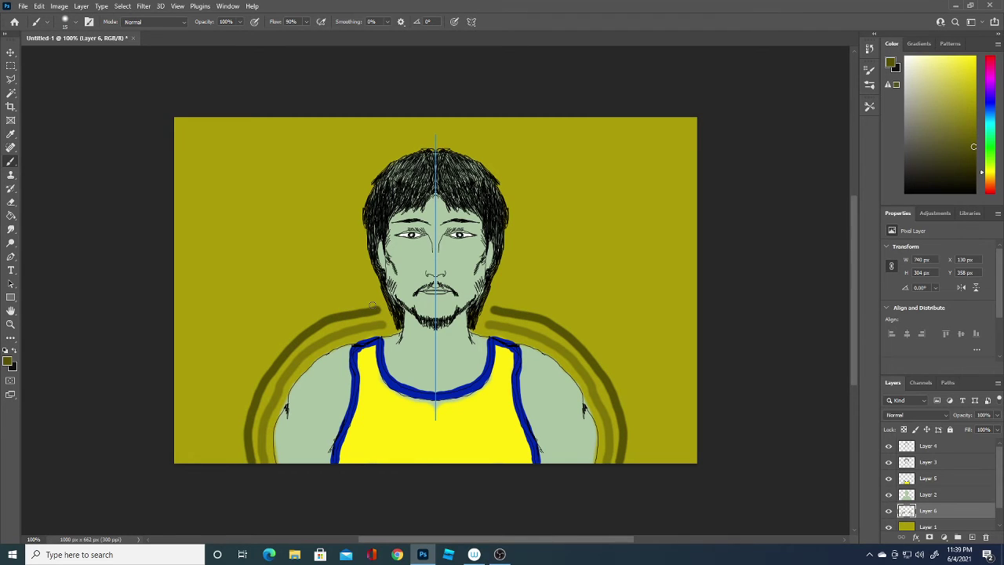
left_click(7, 358)
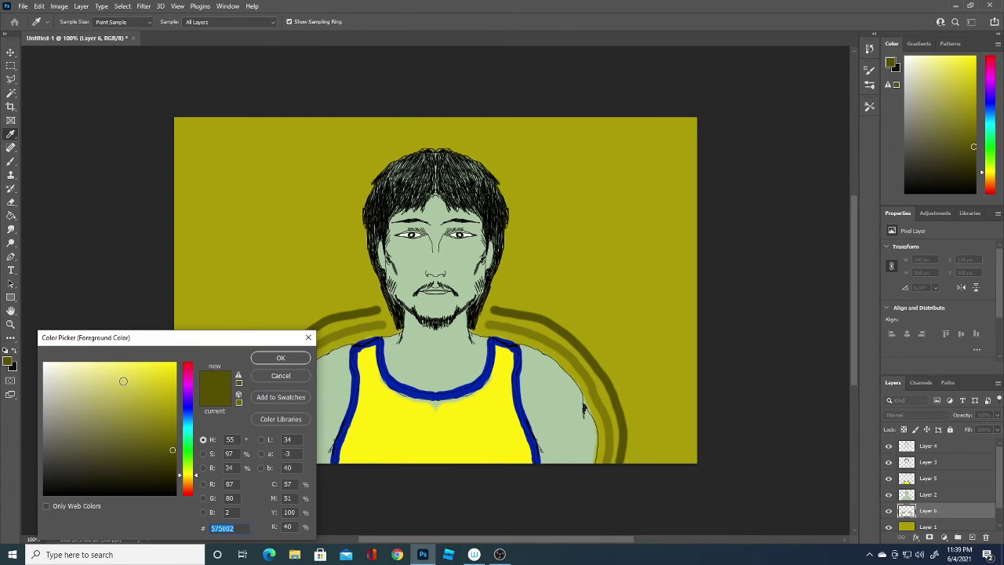
left_click(166, 425)
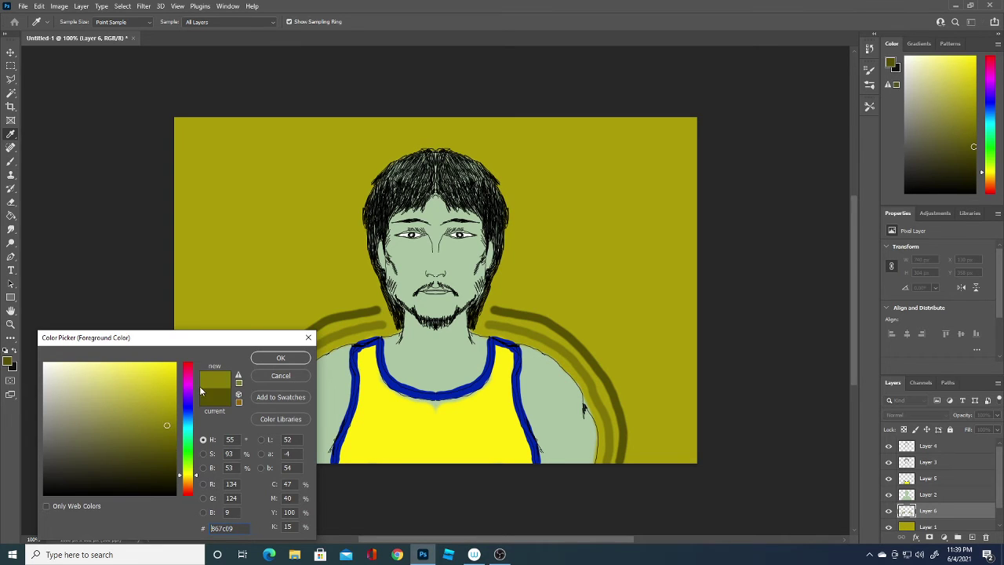
left_click(280, 358)
mouse_move(235, 461)
left_mouse_down()
mouse_move(242, 396)
mouse_move(269, 347)
mouse_move(367, 292)
left_mouse_up()
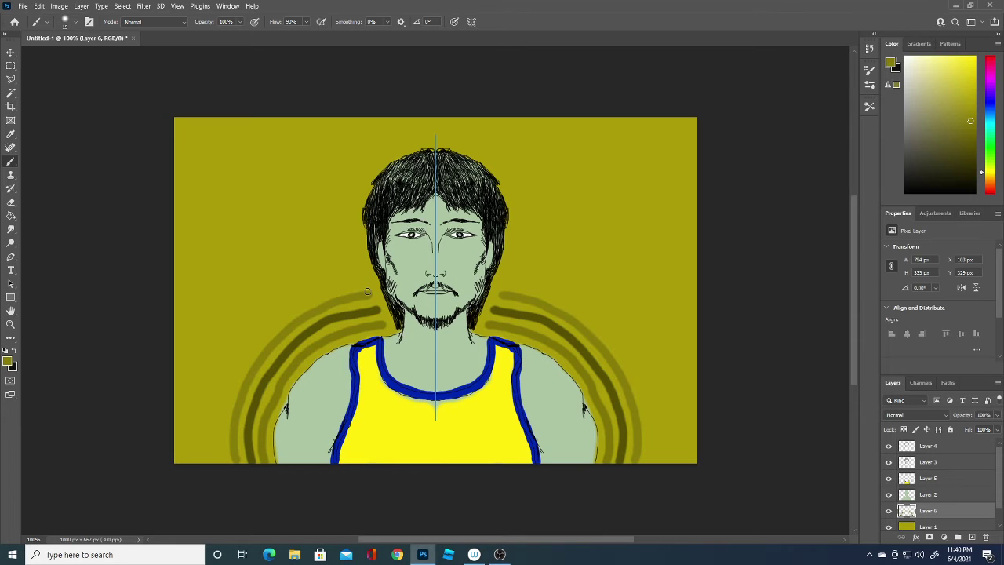
Step: Paint a light yellow arc outside the shoulder arcs, then make a brighter yellow the paint colour
key("i")
left_click(7, 361)
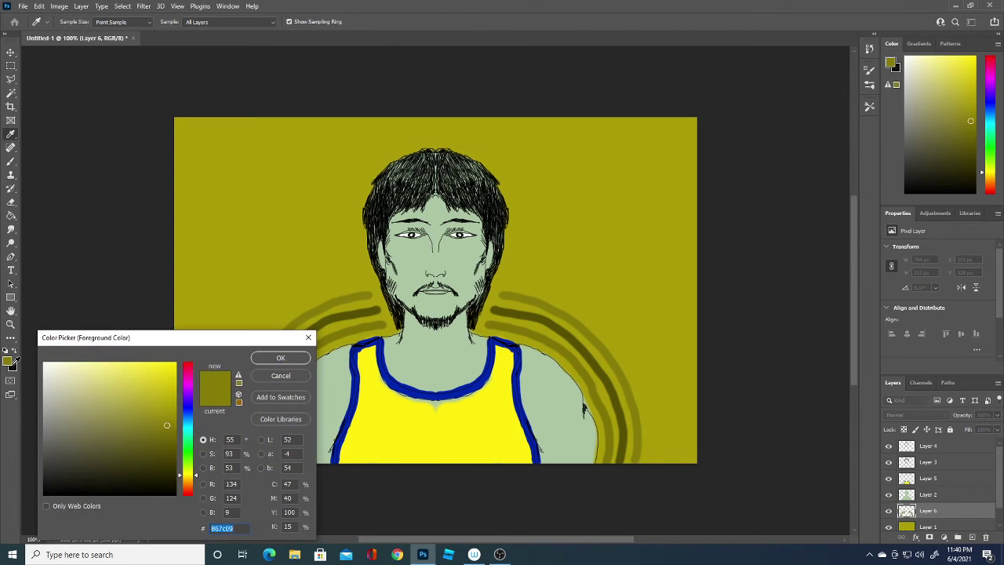
left_click(324, 299)
left_click(271, 359)
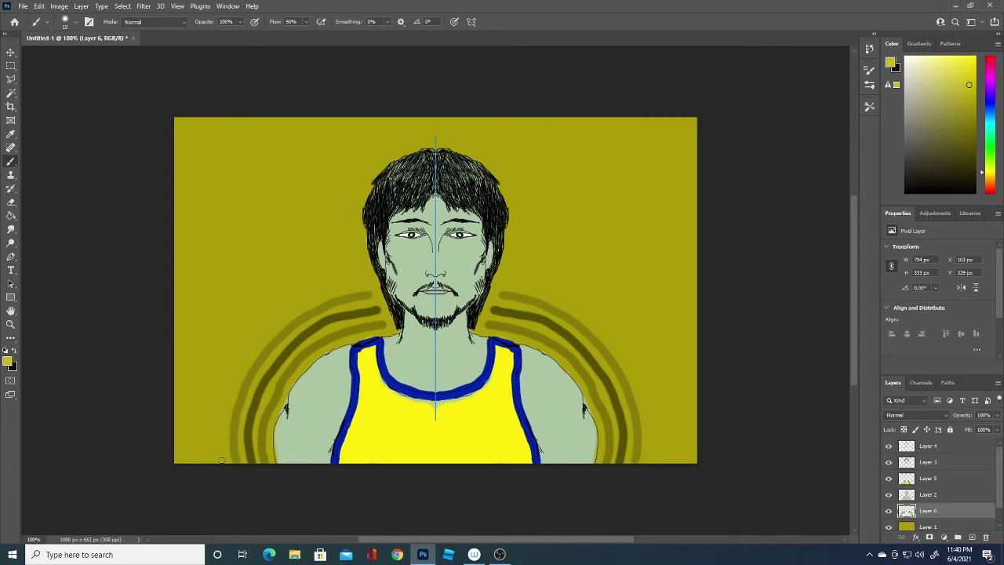
mouse_move(222, 459)
left_mouse_down()
mouse_move(235, 369)
mouse_move(325, 289)
mouse_move(365, 272)
left_mouse_up()
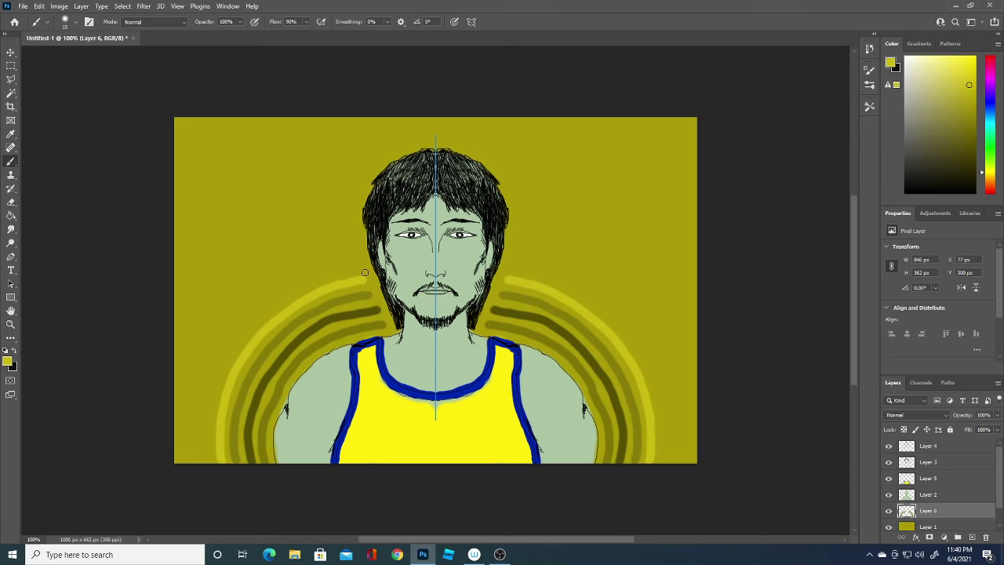
left_click(9, 361)
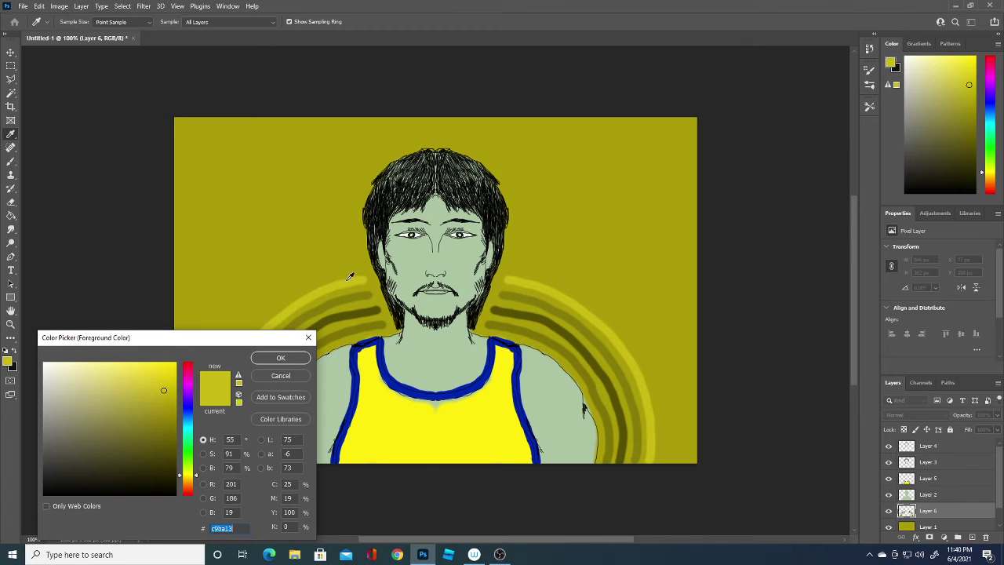
left_click(280, 358)
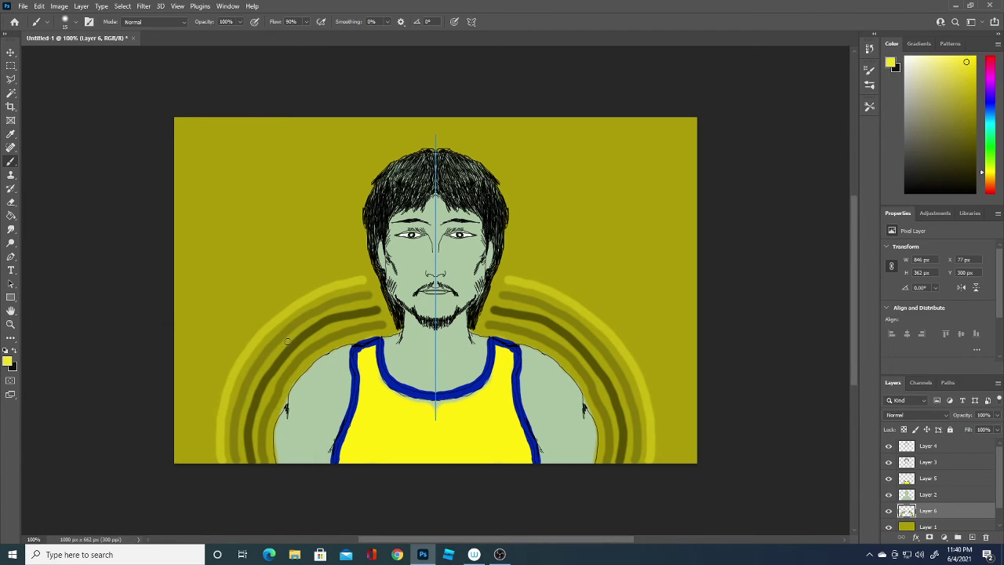
Step: Paint two mirrored yellow halo arcs over the head, the second in lighter yellow
mouse_move(359, 265)
left_mouse_down()
mouse_move(358, 193)
mouse_move(435, 123)
left_mouse_up()
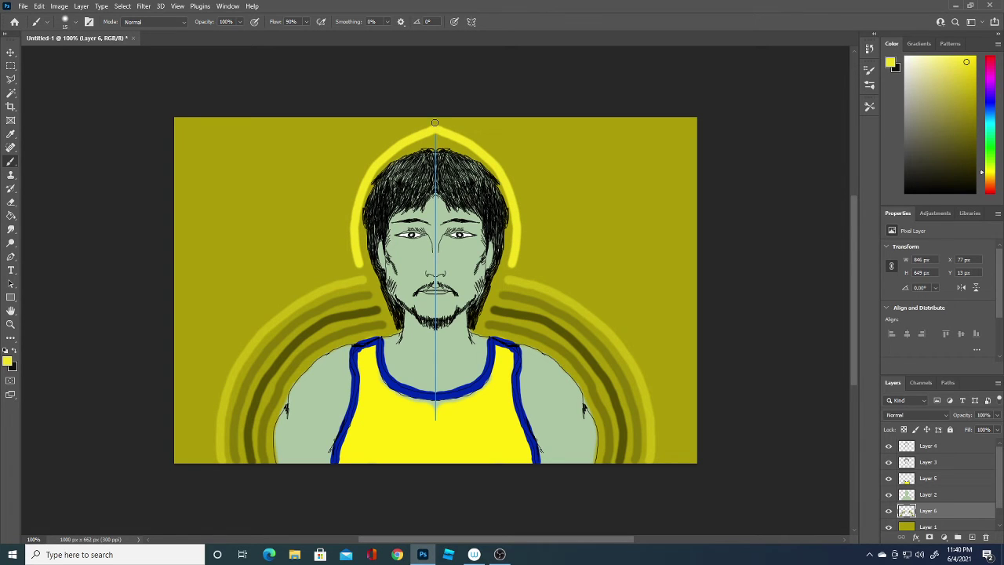
left_click(8, 362)
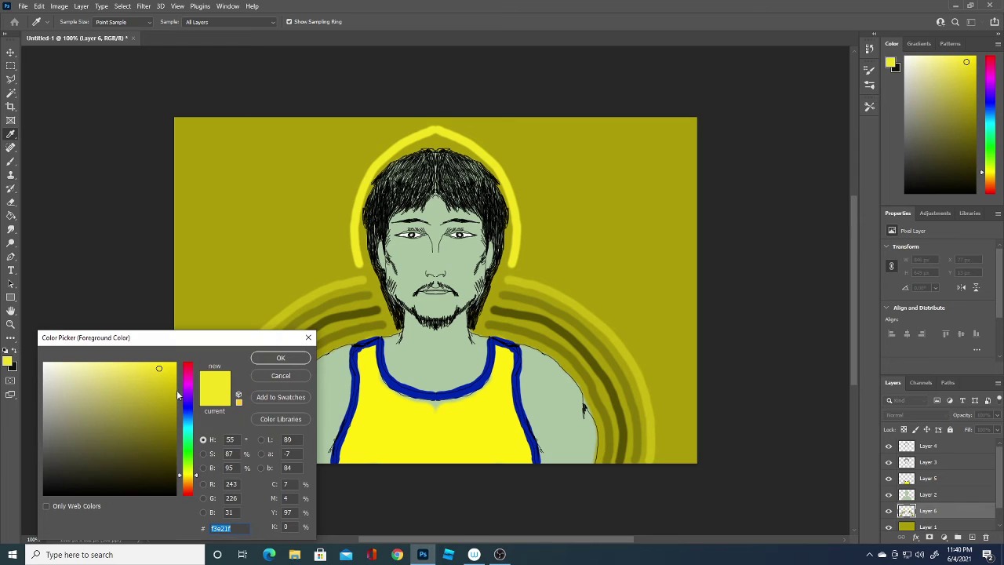
left_click(148, 363)
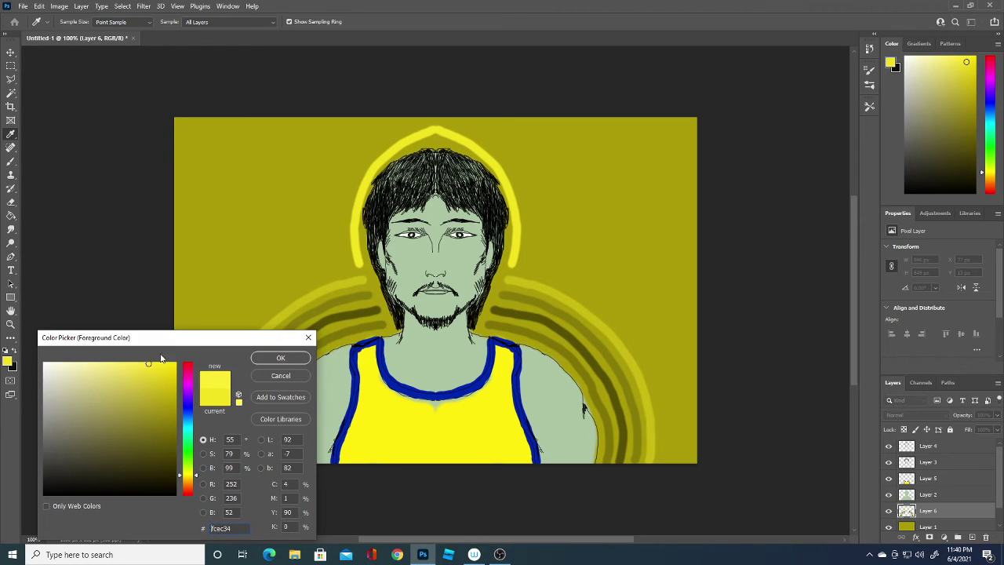
left_click(281, 357)
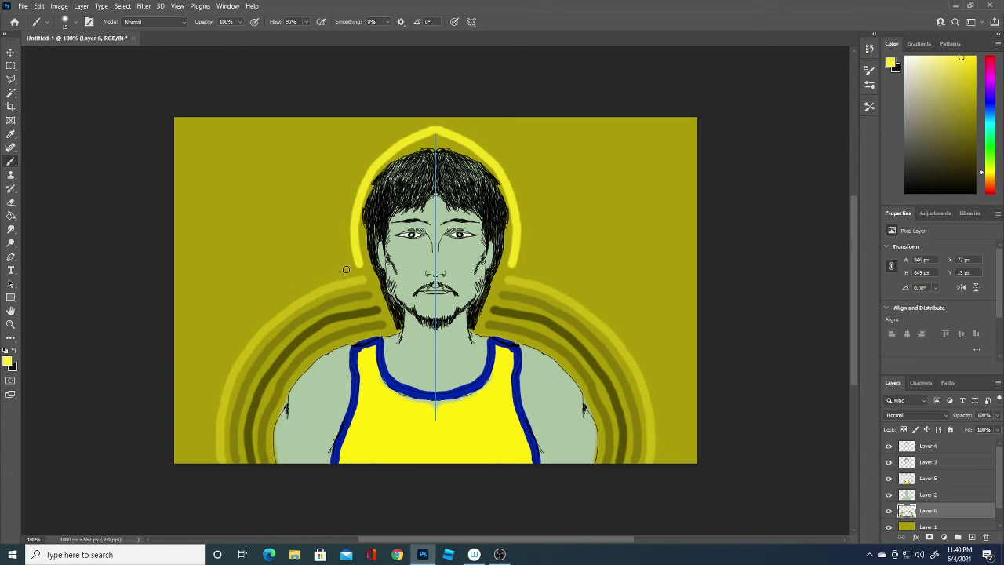
mouse_move(346, 270)
left_mouse_down()
mouse_move(350, 175)
mouse_move(393, 133)
mouse_move(452, 102)
left_mouse_up()
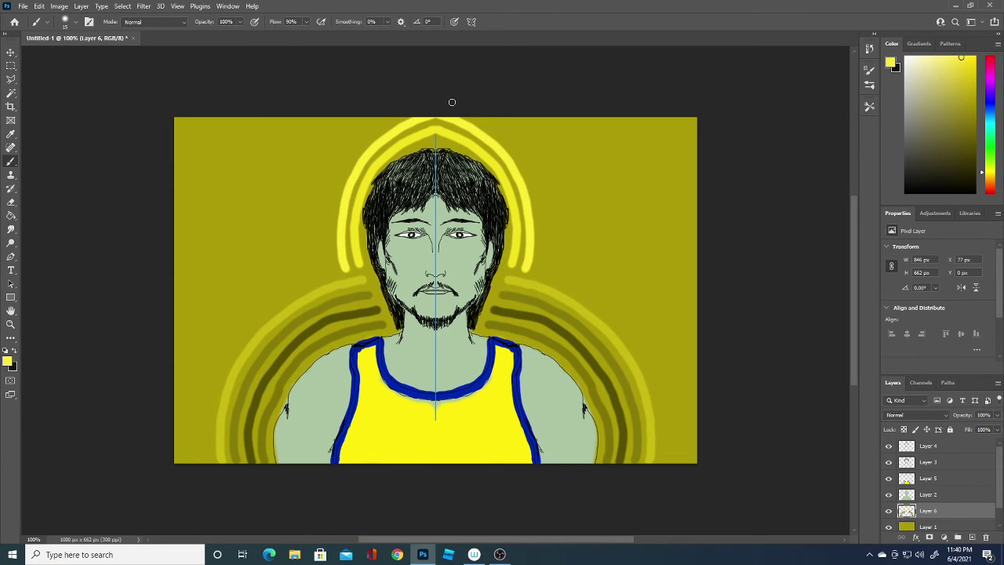
Step: Switch to a darker olive and add a faint stroke along the halo's side
left_click(8, 361)
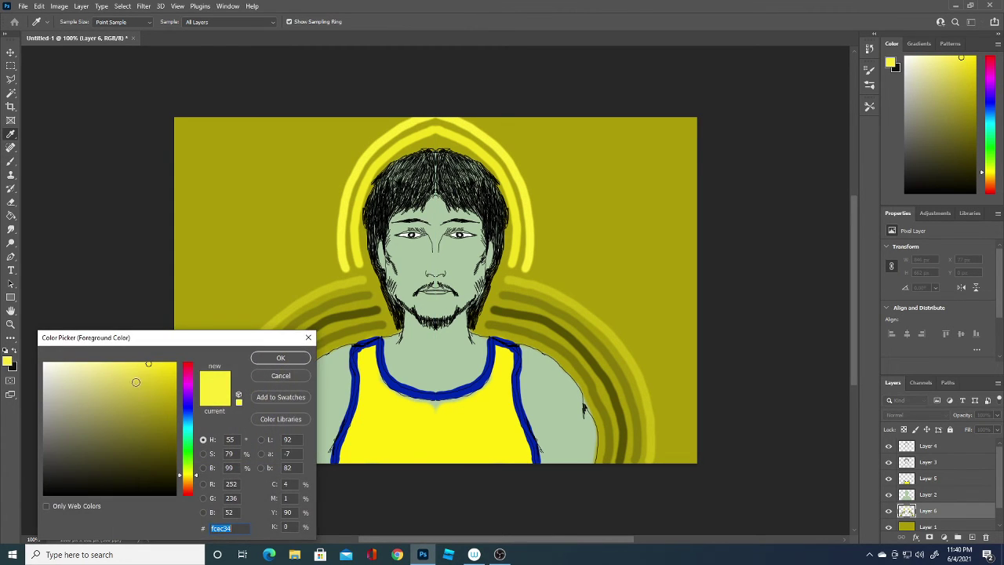
left_click(134, 410)
left_click(272, 361)
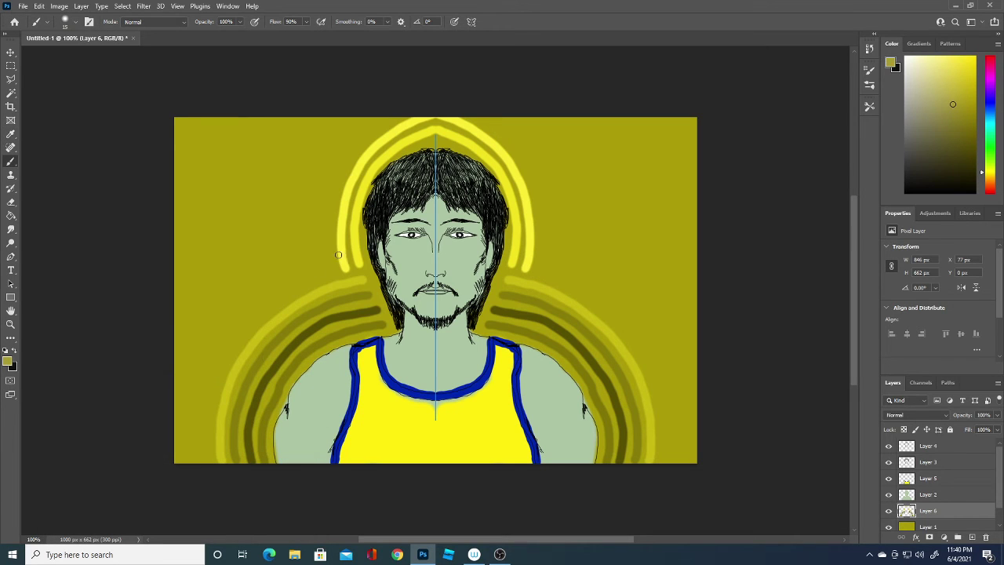
left_click_drag(326, 252, 332, 195)
left_click(7, 361)
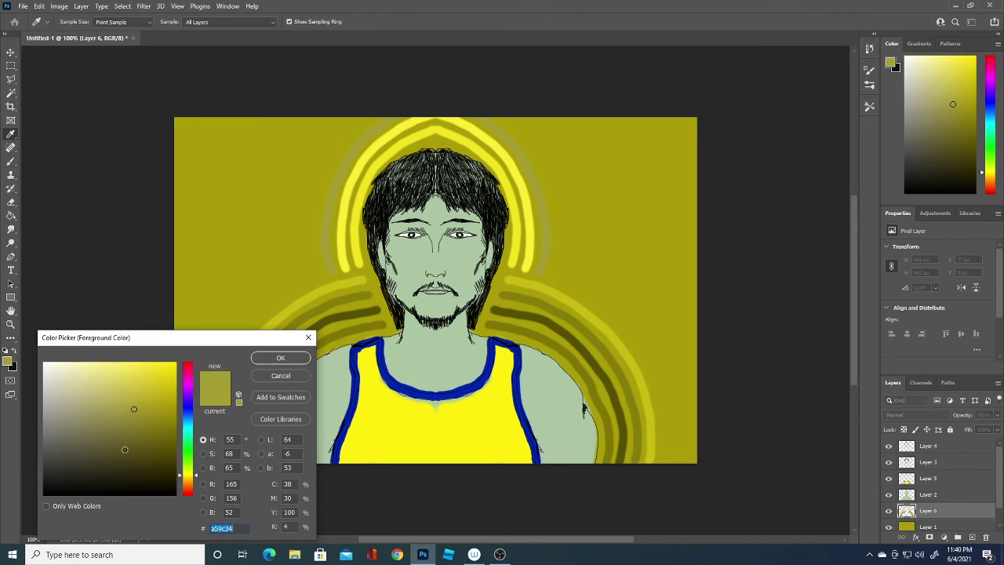
Step: Paint a dark olive arc outside the halo; a trial dark rectangle is drawn then deleted
left_click(281, 358)
mouse_move(319, 277)
left_mouse_down()
mouse_move(309, 221)
mouse_move(317, 178)
mouse_move(378, 111)
left_mouse_up()
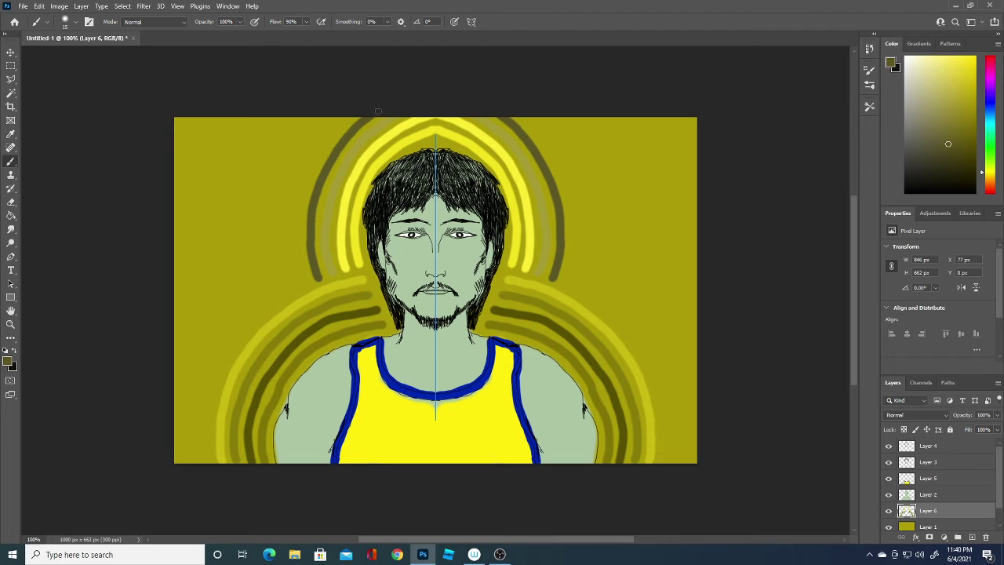
left_click(10, 297)
left_click(11, 362)
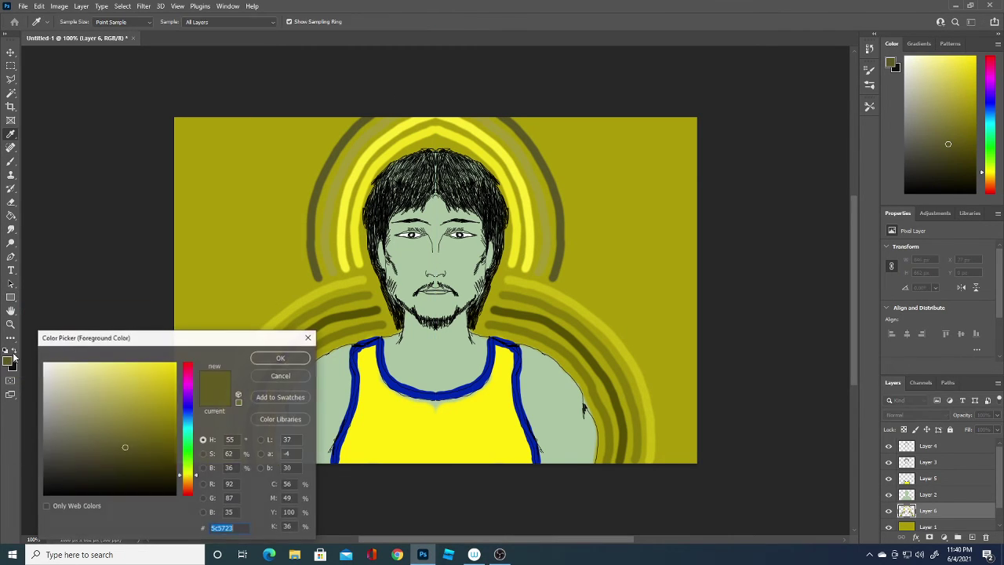
left_click(142, 469)
left_click(280, 357)
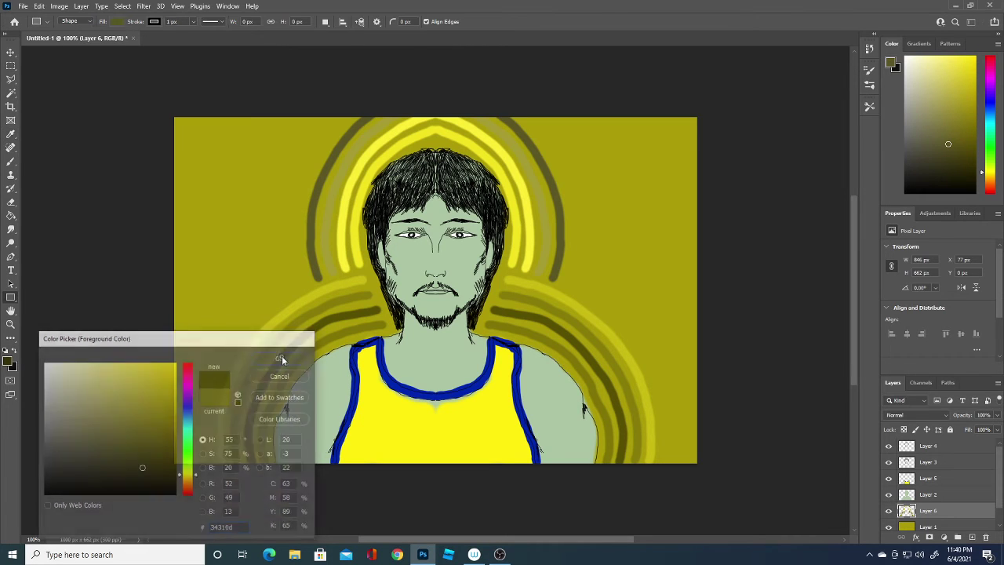
left_click_drag(306, 293, 291, 233)
left_click(11, 164)
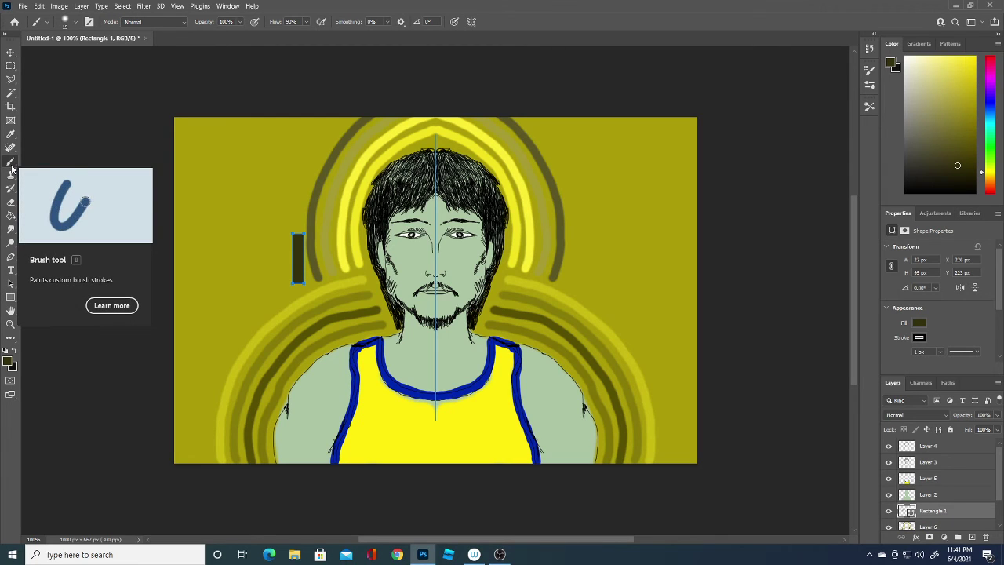
key("Delete")
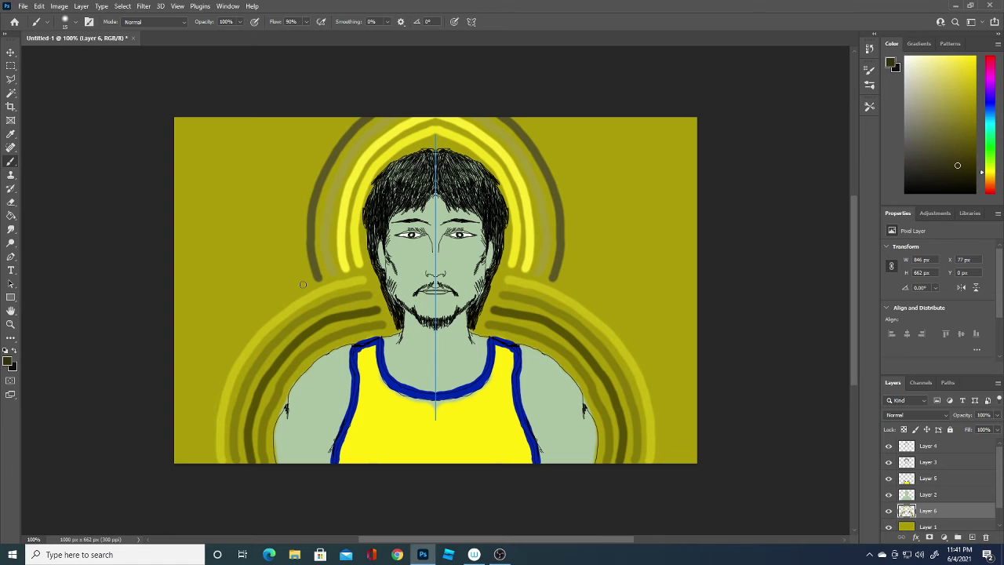
Step: Paint another dark arc farther out, then sample the olive background as the paint colour
mouse_move(304, 287)
left_mouse_down()
mouse_move(293, 229)
mouse_move(308, 159)
mouse_move(329, 122)
mouse_move(374, 87)
left_mouse_up()
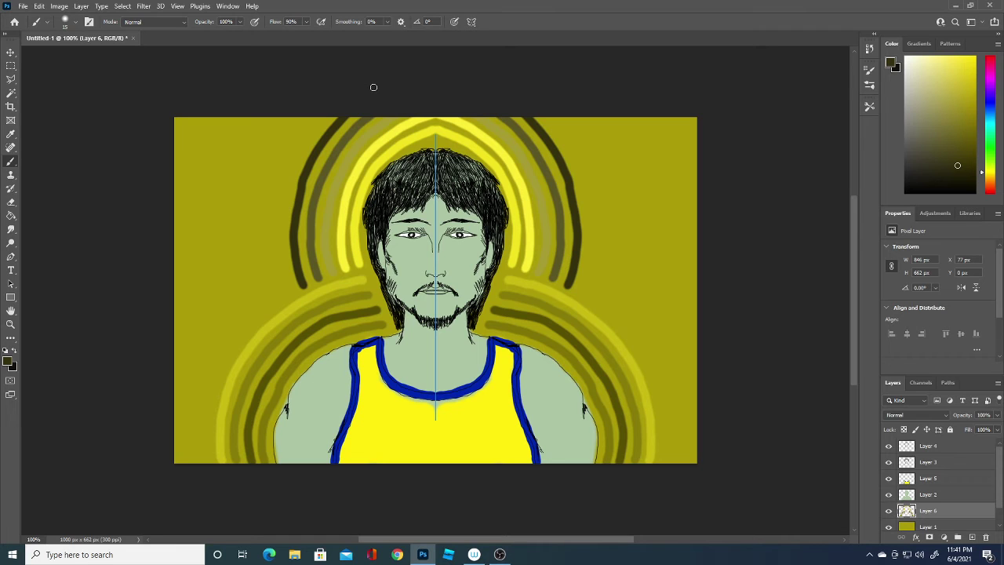
left_click(8, 364)
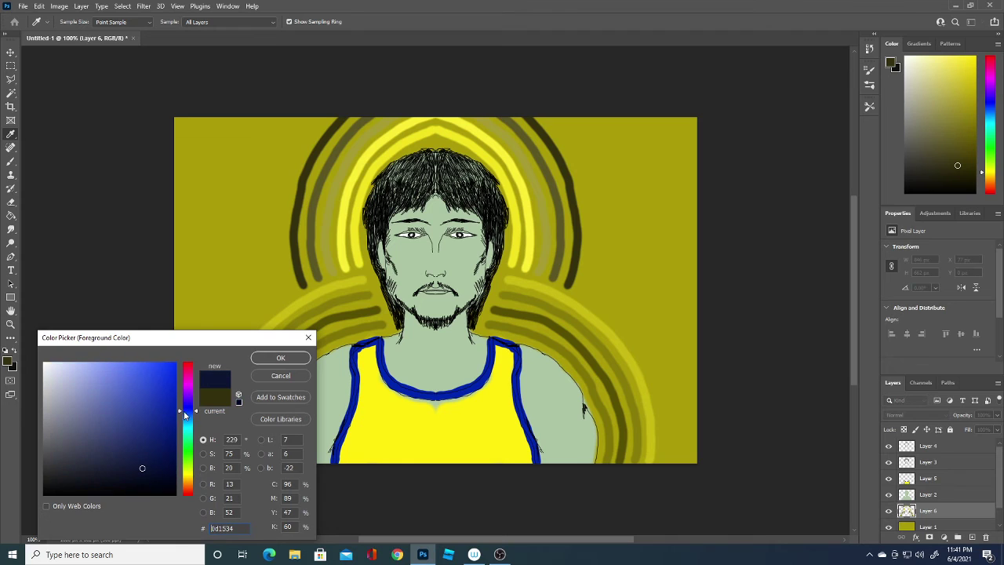
left_click_drag(190, 444, 186, 413)
left_click(286, 287)
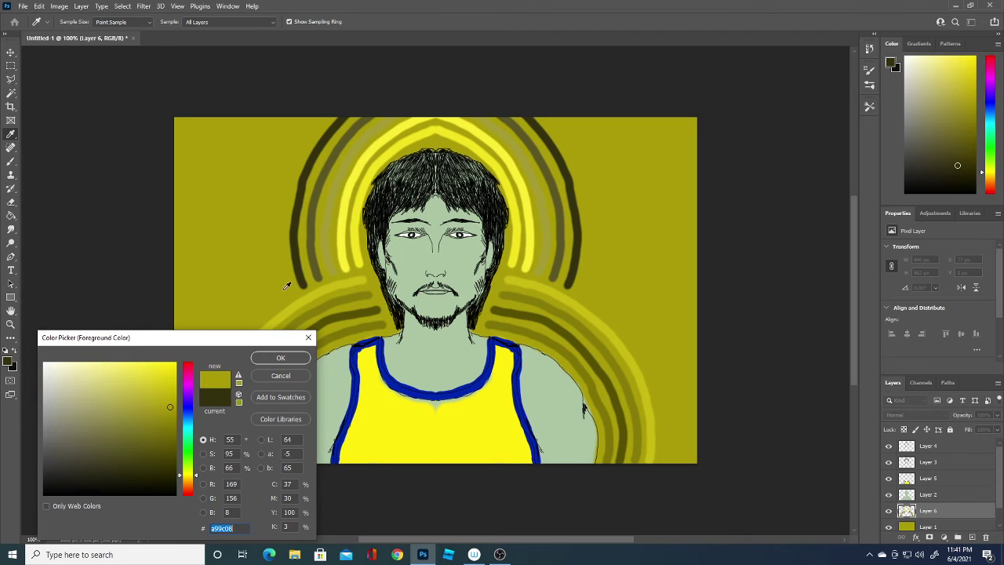
key("Return")
key("b")
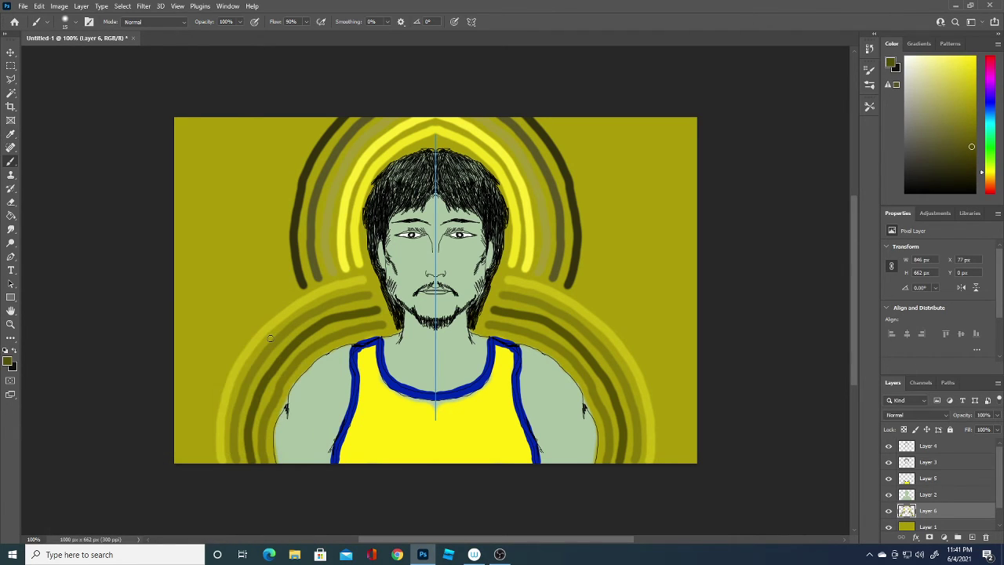
Step: Add another dark arc around the halo and set the paint colour to olive #575005
mouse_move(289, 289)
left_mouse_down()
mouse_move(280, 192)
mouse_move(295, 156)
mouse_move(336, 114)
left_mouse_up()
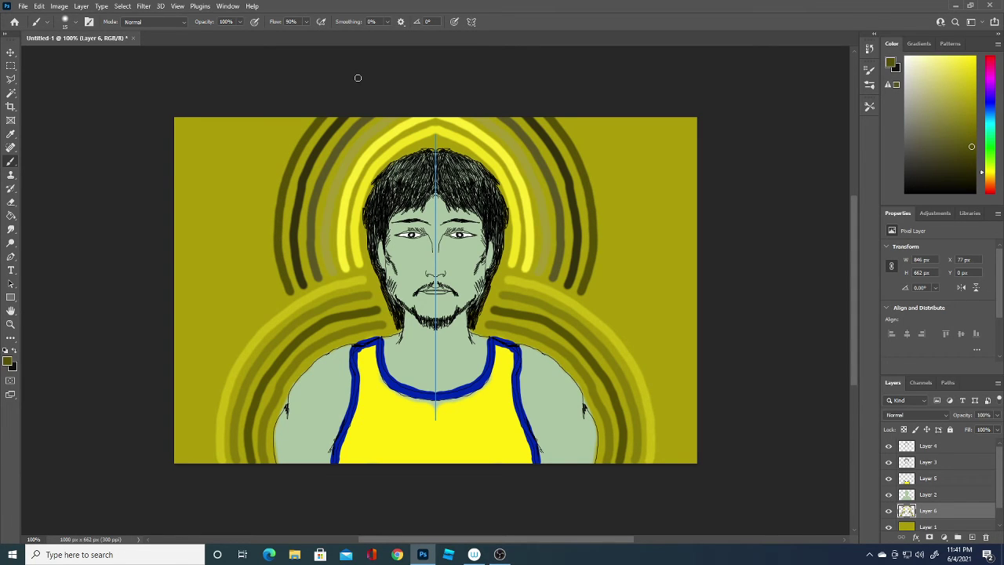
left_click(9, 364)
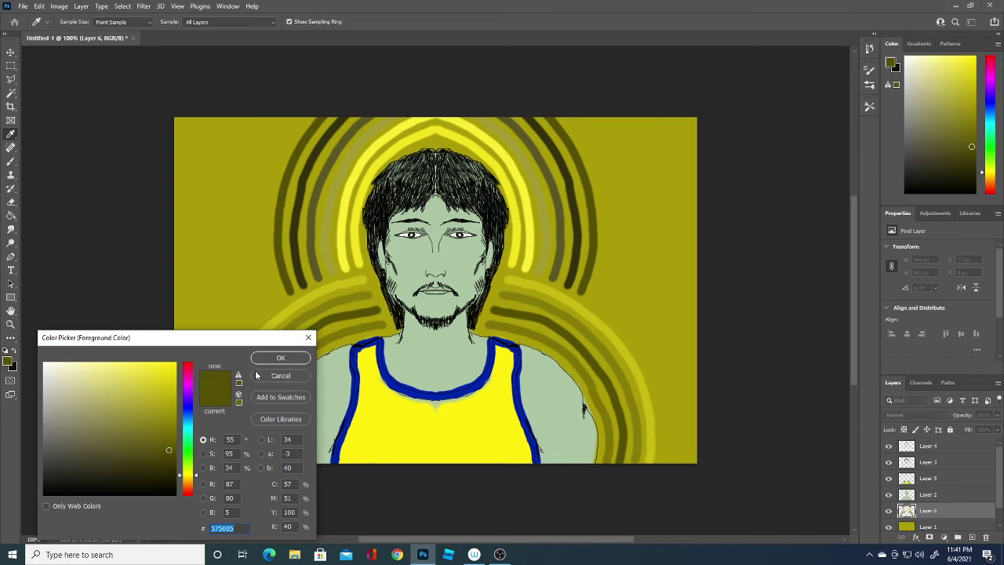
left_click(130, 444)
left_click(280, 358)
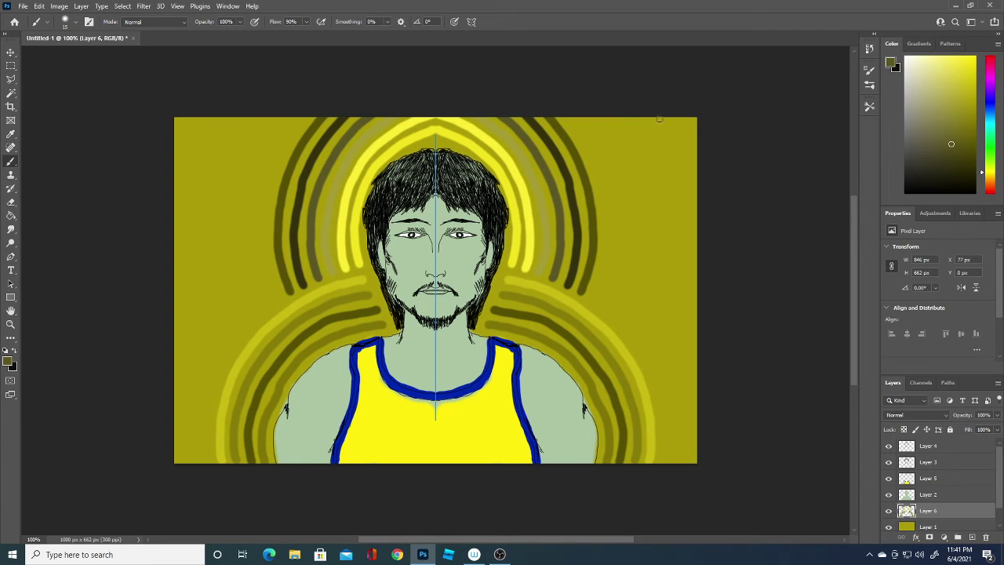
Step: Paint a dark olive curve along the side edges, then pick a lighter olive colour
left_click_drag(660, 119, 687, 282)
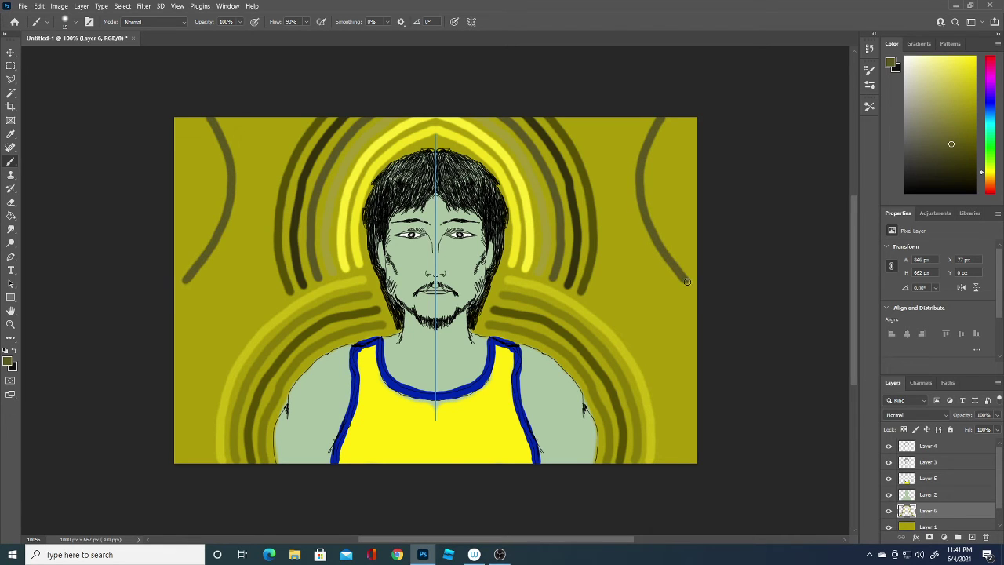
key("i")
left_click(8, 360)
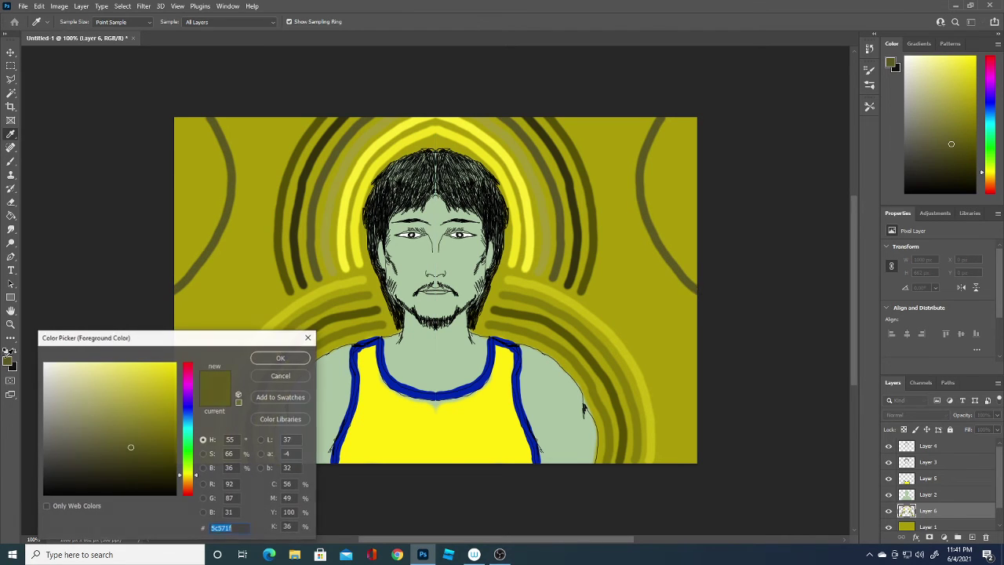
left_click(150, 424)
left_click(280, 358)
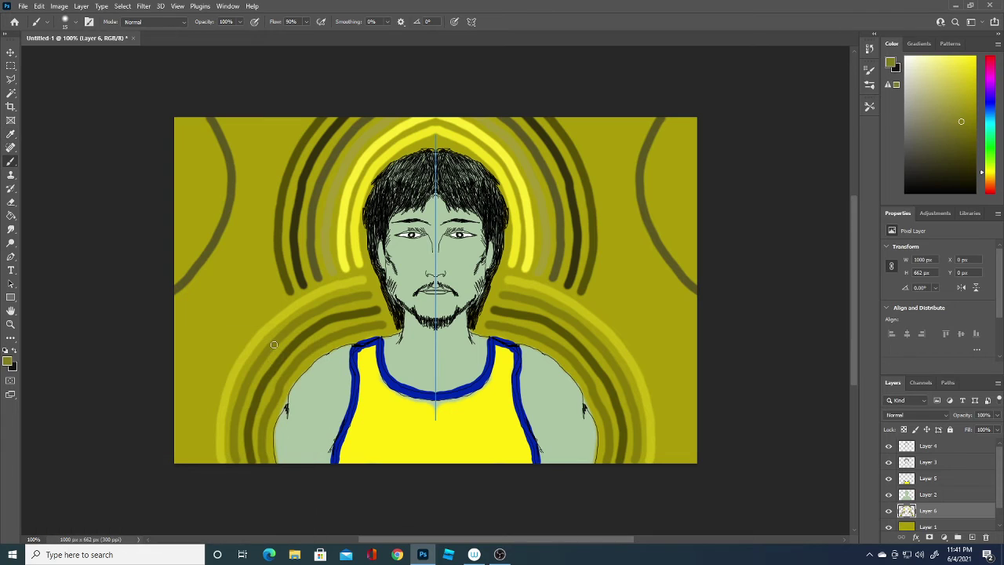
Step: Paint light olive strokes along the upper and lower outer curves, redoing the first attempt
mouse_move(177, 263)
left_mouse_down()
mouse_move(189, 138)
mouse_move(176, 109)
left_mouse_up()
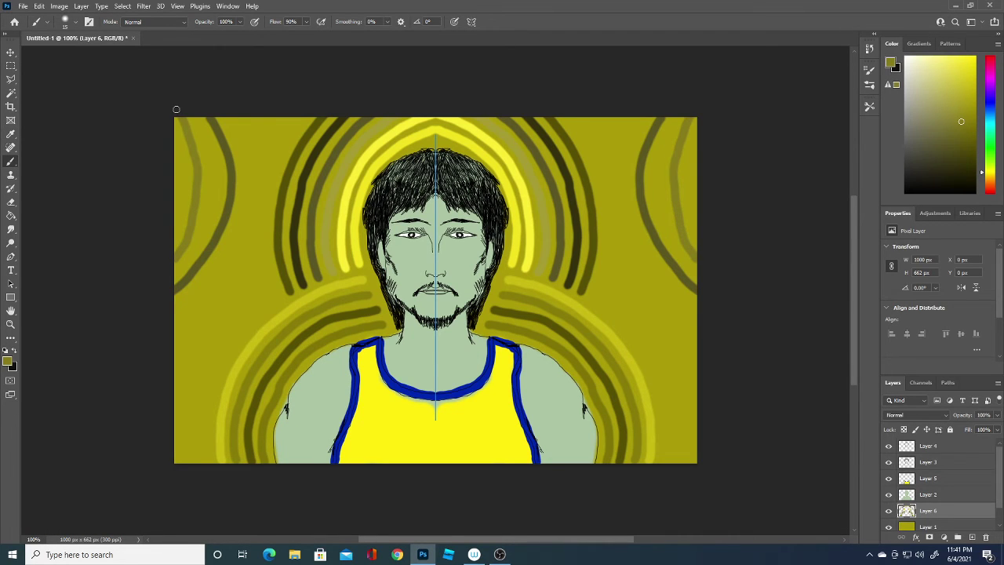
key("ctrl+z")
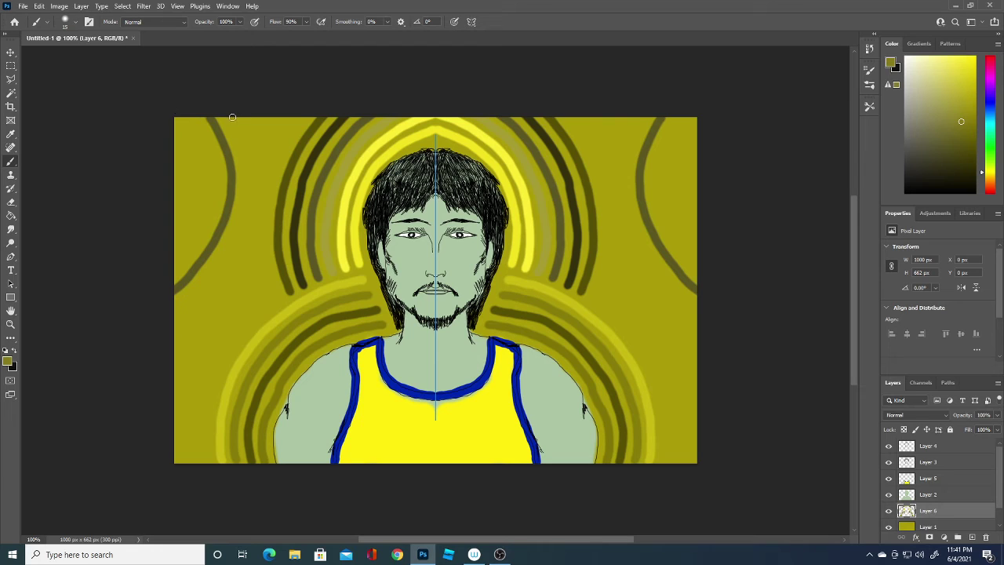
mouse_move(233, 118)
left_mouse_down()
mouse_move(248, 193)
mouse_move(241, 216)
left_mouse_up()
left_click_drag(174, 309, 242, 225)
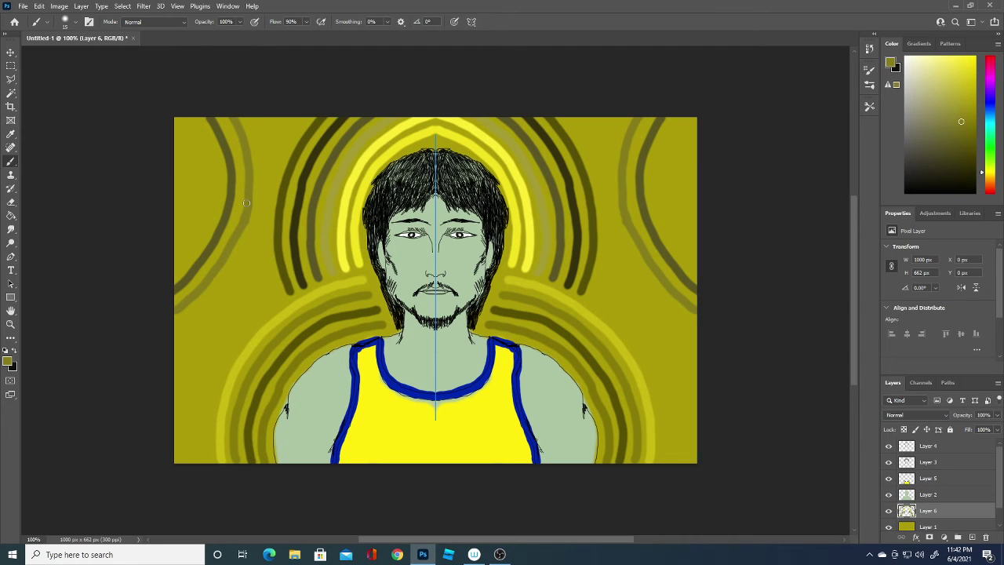
Step: Switch to a darker olive and paint mirrored dark arcs along both side edges
left_click(8, 362)
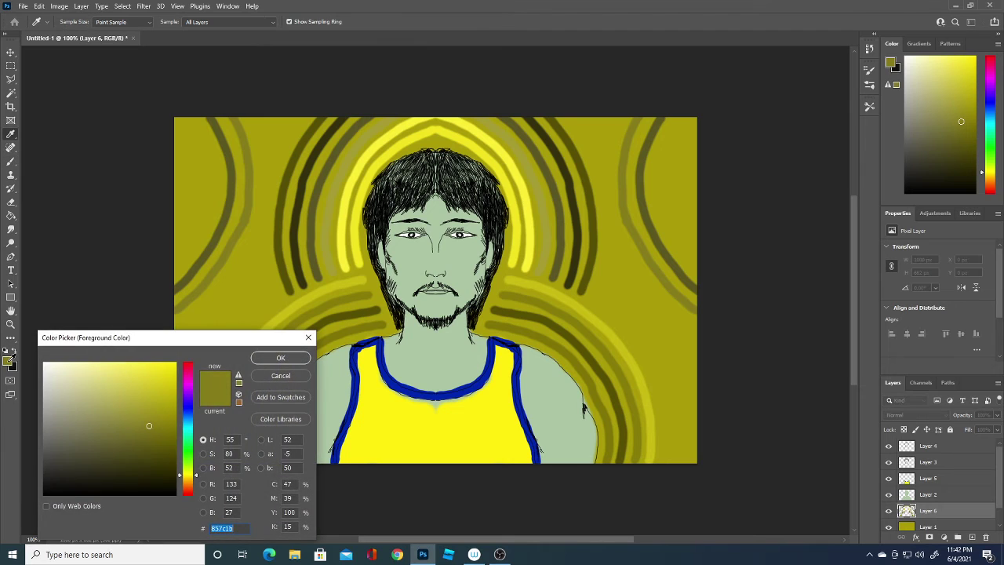
left_click_drag(148, 453, 122, 446)
left_click(260, 358)
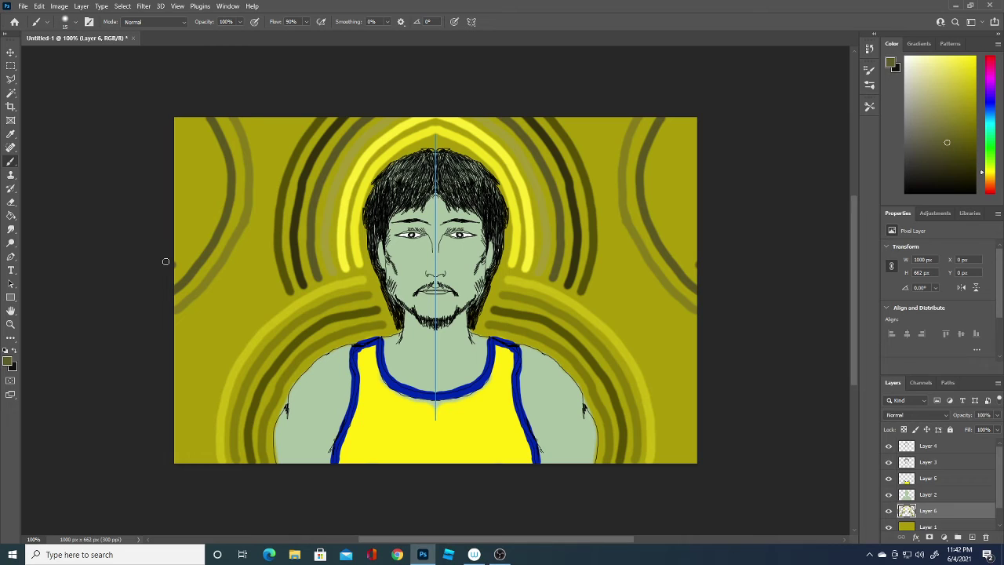
mouse_move(165, 262)
left_mouse_down()
mouse_move(199, 221)
mouse_move(207, 182)
mouse_move(208, 156)
mouse_move(175, 103)
left_mouse_up()
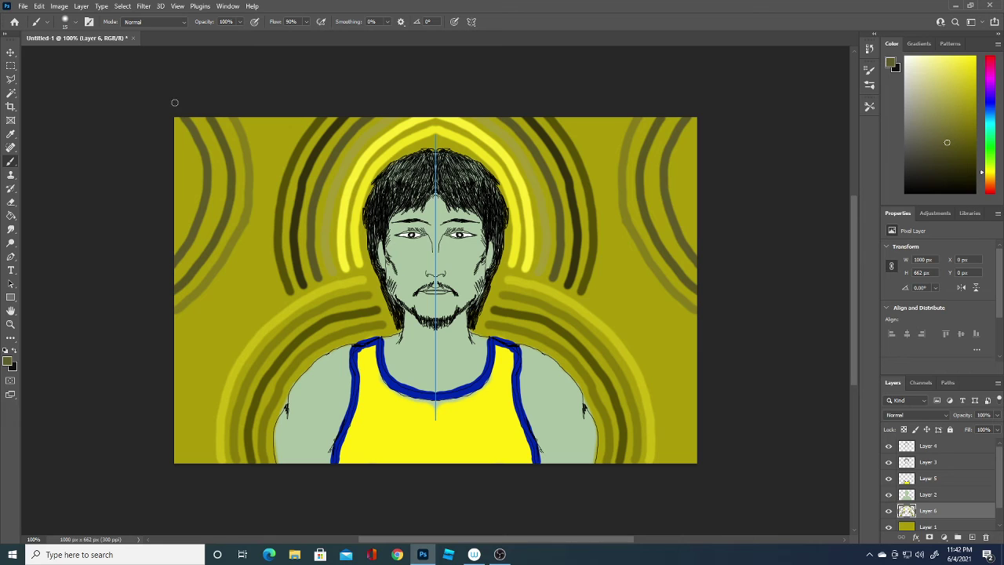
left_click(8, 362)
Step: Paint mirrored light yellow arcs in both top corners
left_click(146, 392)
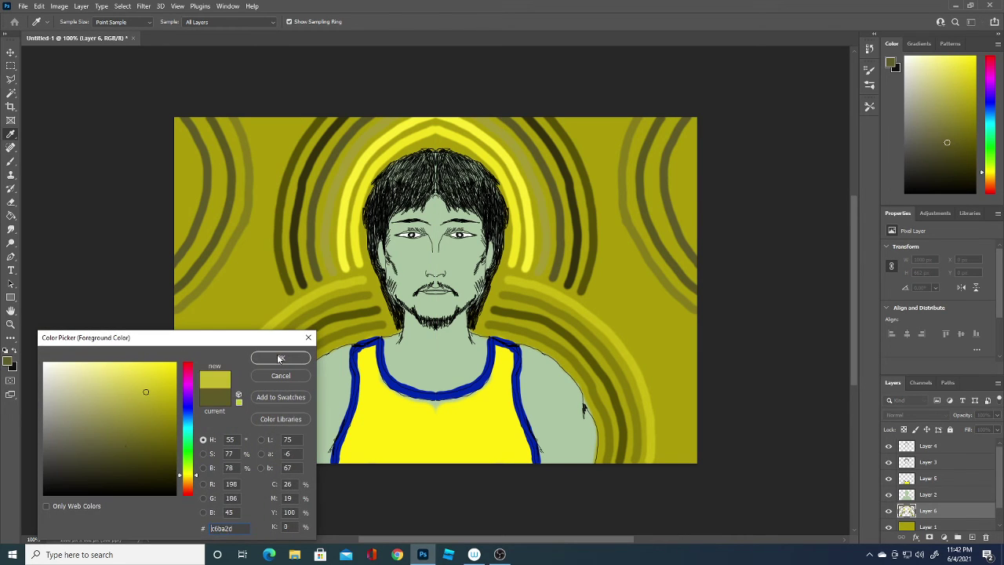
left_click(280, 358)
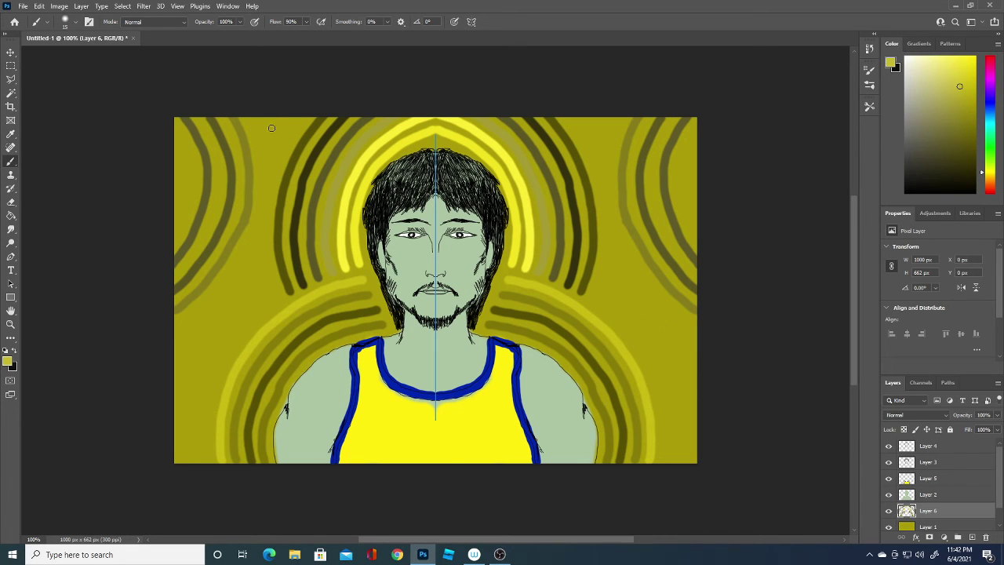
mouse_move(254, 116)
left_mouse_down()
mouse_move(271, 141)
mouse_move(306, 108)
left_mouse_up()
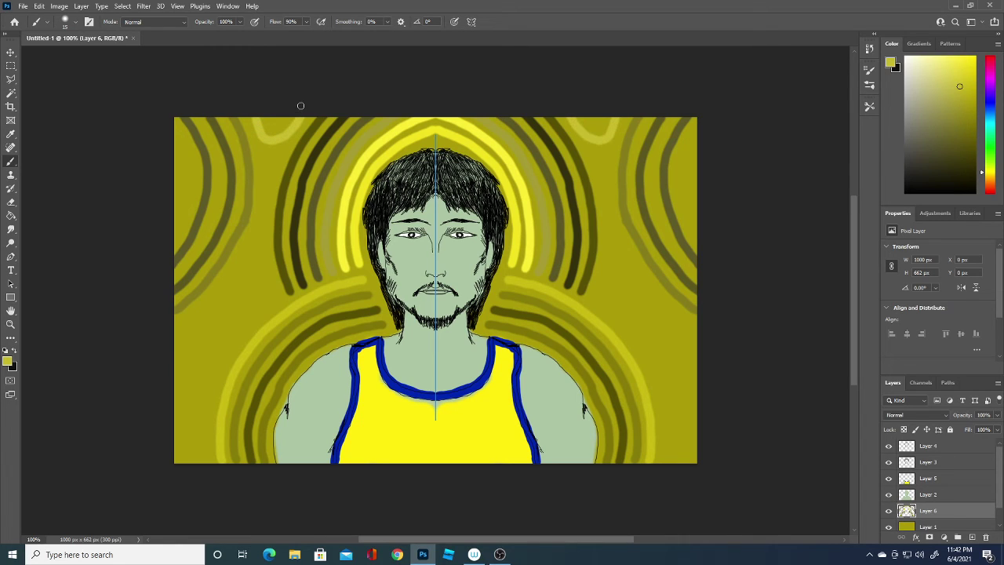
Step: In darker olive, paint a curved stroke along the lower left edge after undoing two failed arcs
left_click(7, 362)
left_click(149, 417)
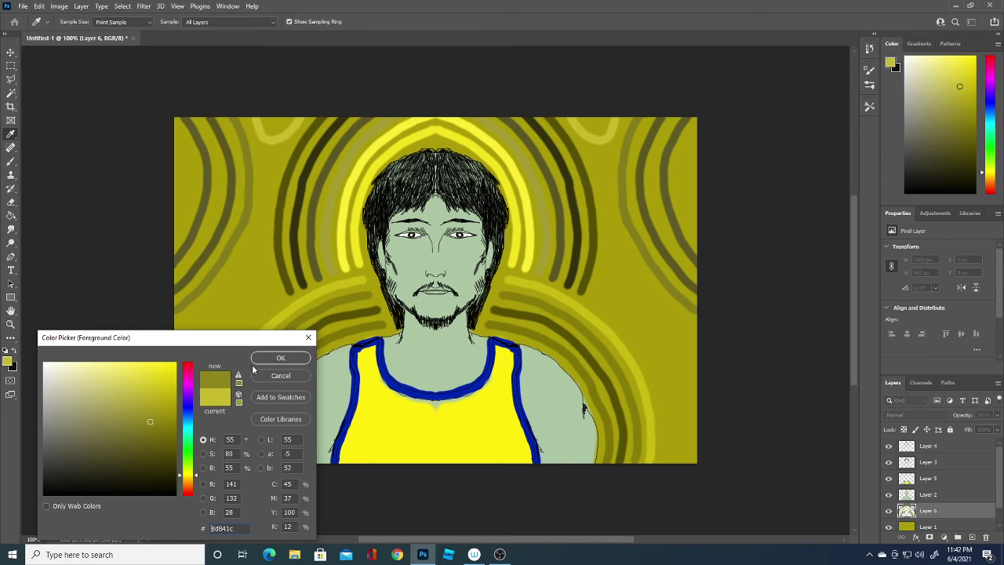
left_click(276, 359)
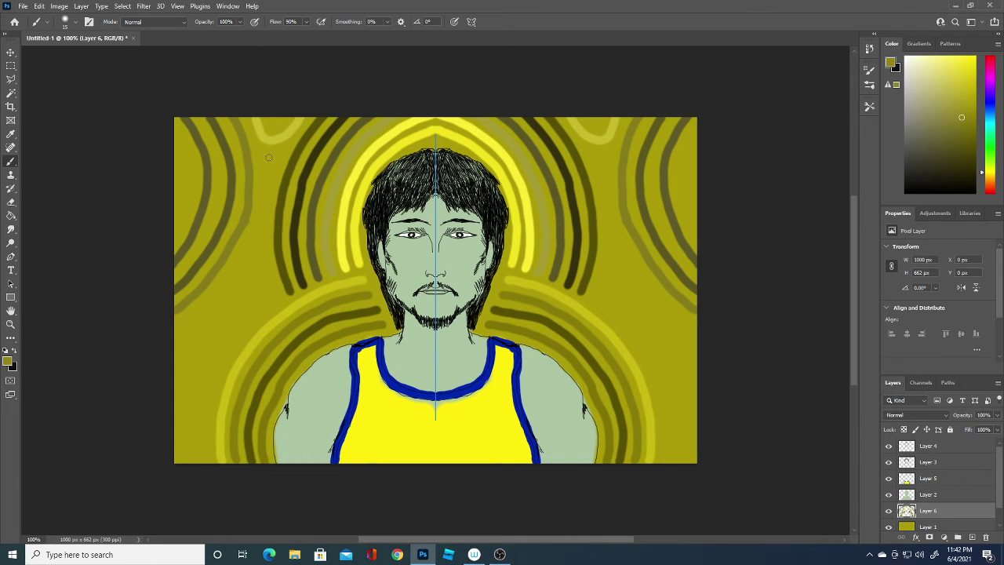
left_click_drag(270, 156, 244, 299)
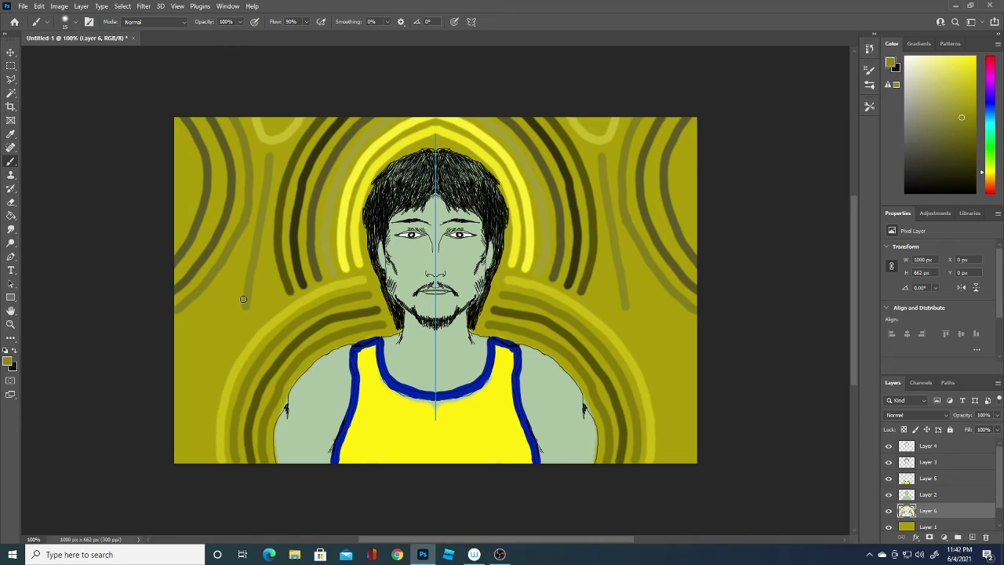
key("ctrl+z")
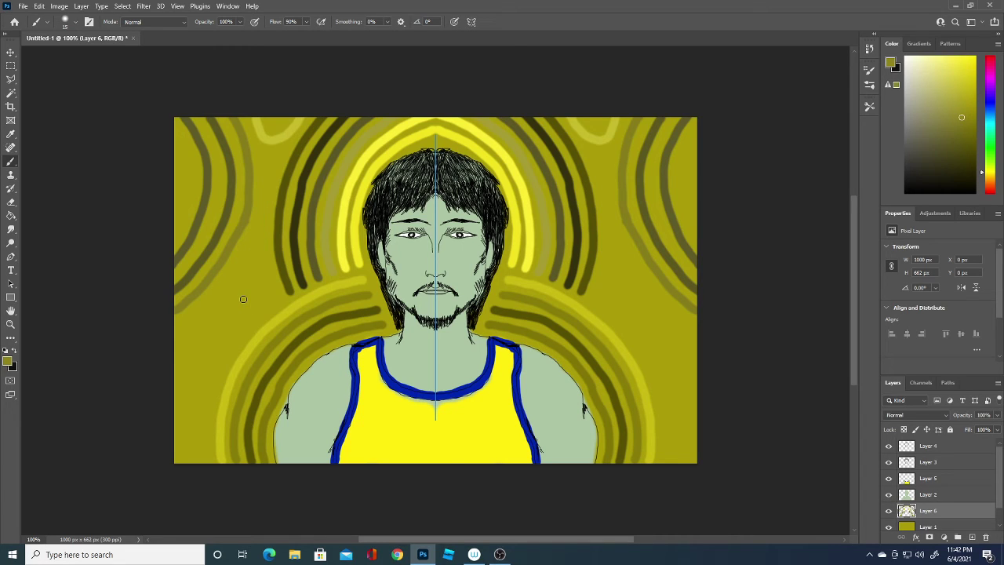
mouse_move(168, 323)
left_mouse_down()
mouse_move(198, 328)
mouse_move(192, 462)
left_mouse_up()
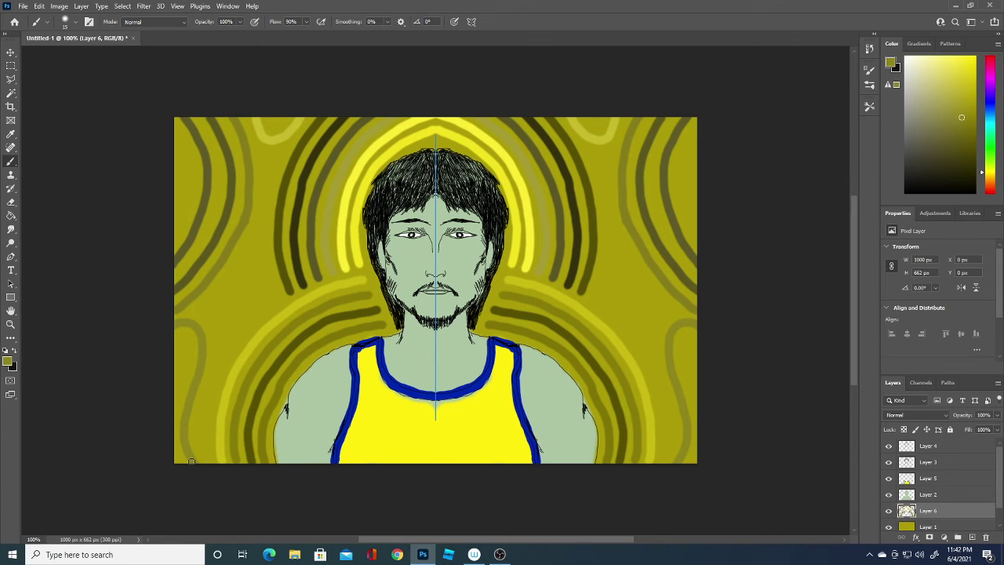
key("ctrl+z")
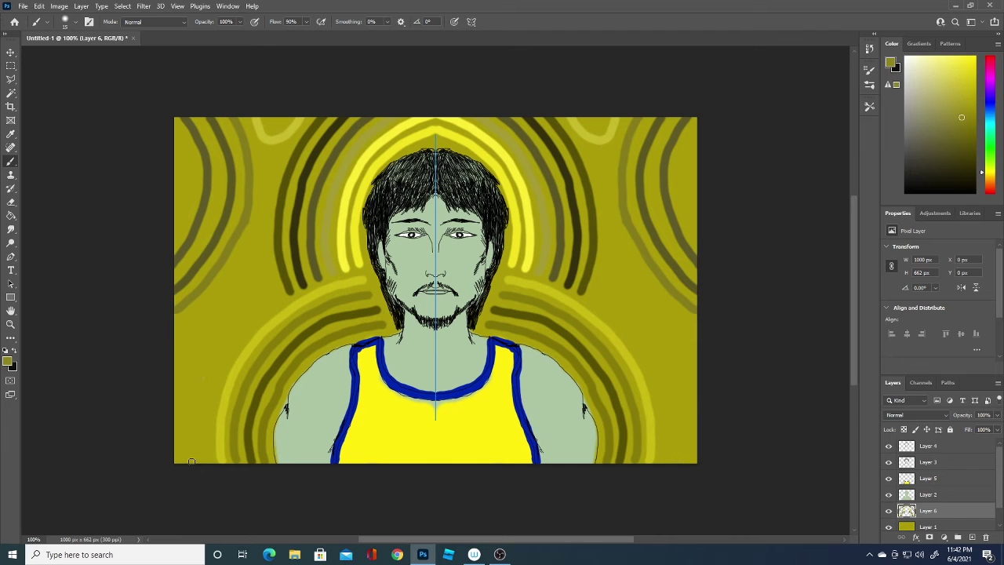
mouse_move(171, 328)
left_mouse_down()
mouse_move(191, 352)
mouse_move(185, 402)
mouse_move(169, 418)
left_mouse_up()
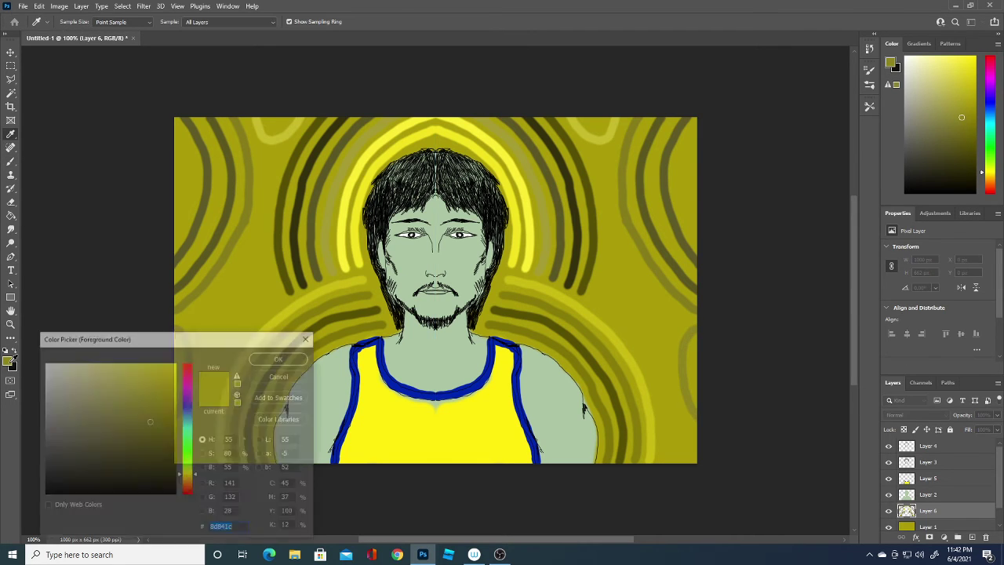
Step: Choose an even darker olive as the painting colour
left_click(7, 363)
left_click(160, 448)
left_click(272, 360)
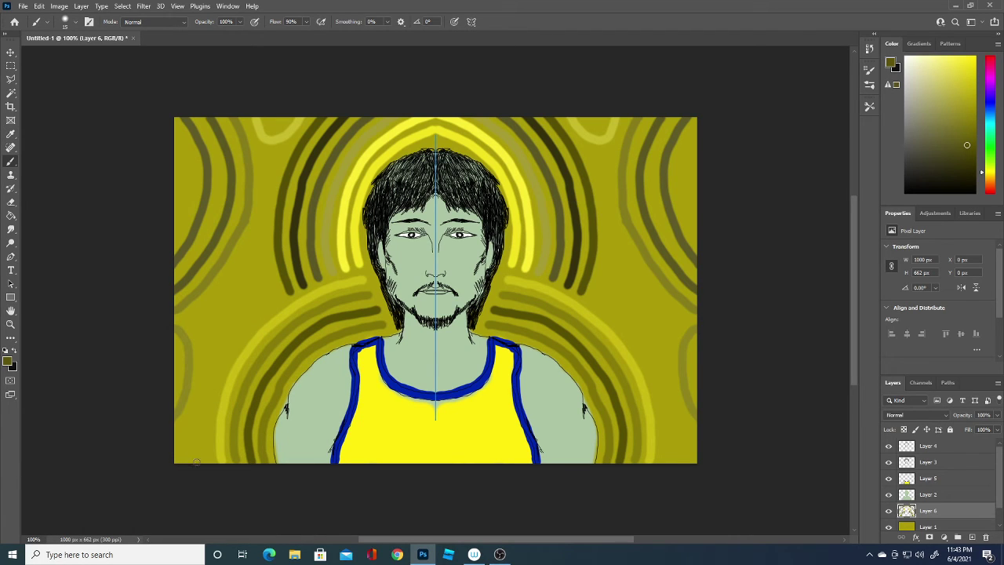
Step: Paint a dark olive arc from the bottom left, then a lighter olive diagonal arc sampled from the canvas
left_click_drag(196, 463, 272, 296)
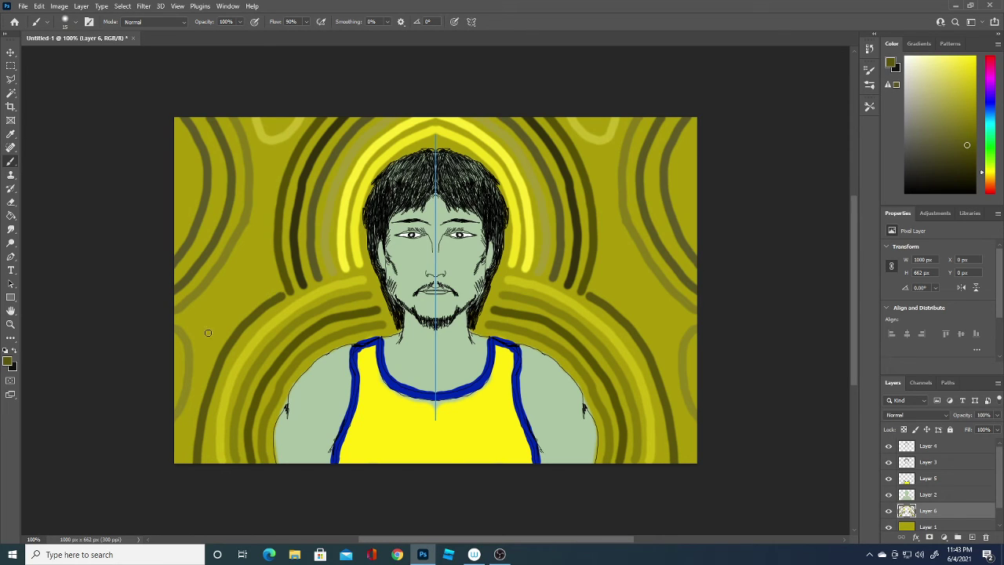
left_click(9, 359)
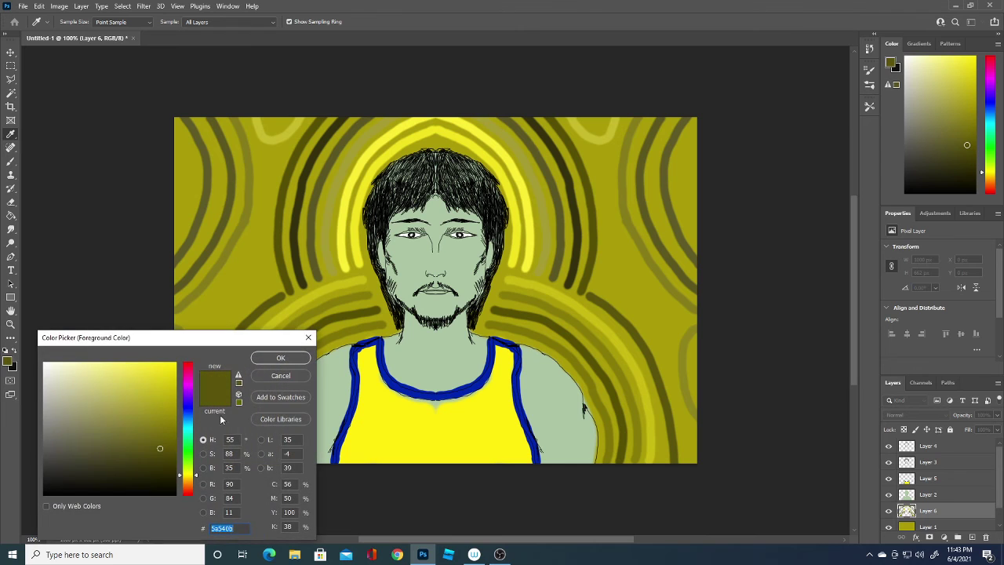
left_click(215, 379)
key("Return")
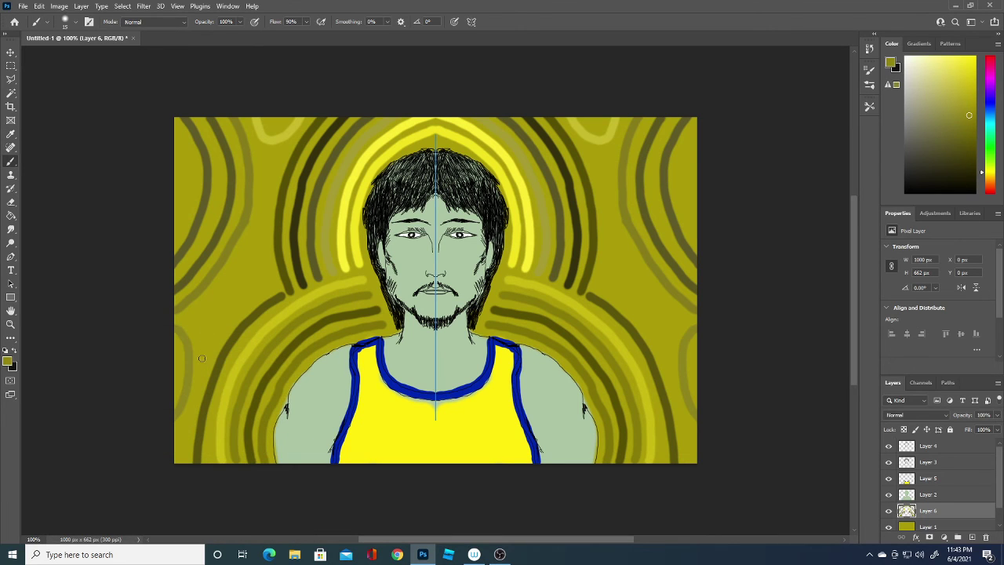
left_click_drag(214, 334, 272, 283)
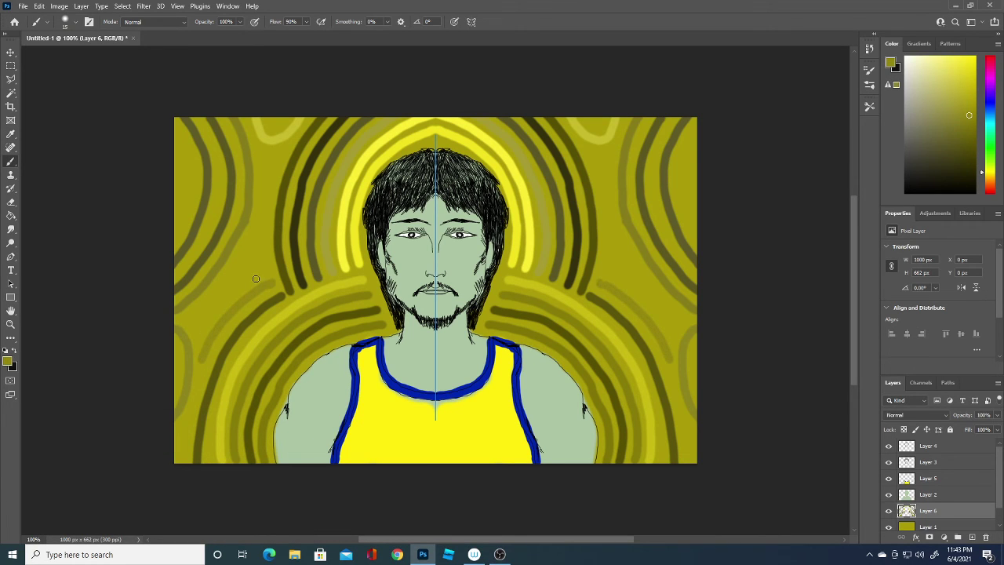
Step: Paint a darker olive arc diagonally up-right on the left side
left_click(9, 363)
left_click(153, 449)
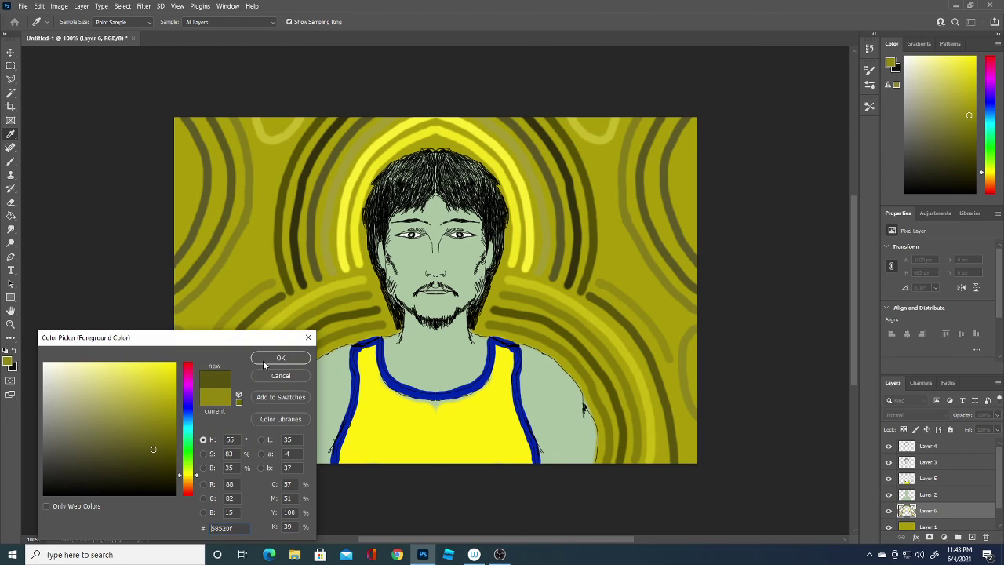
left_click(280, 356)
left_click_drag(195, 328, 263, 266)
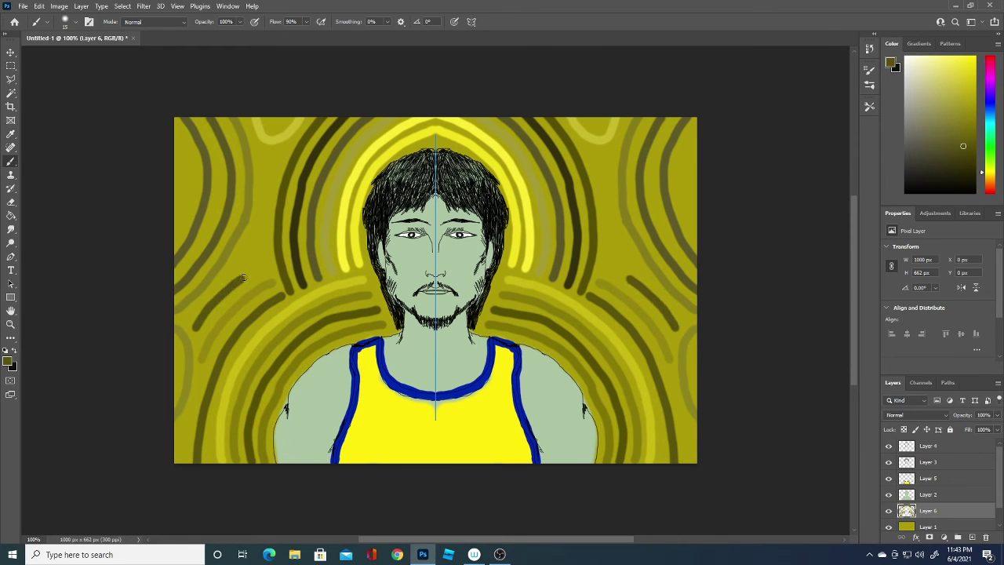
Step: Set the painting colour to bright green #3cbf14 and return to the Brush
key("i")
left_click(9, 363)
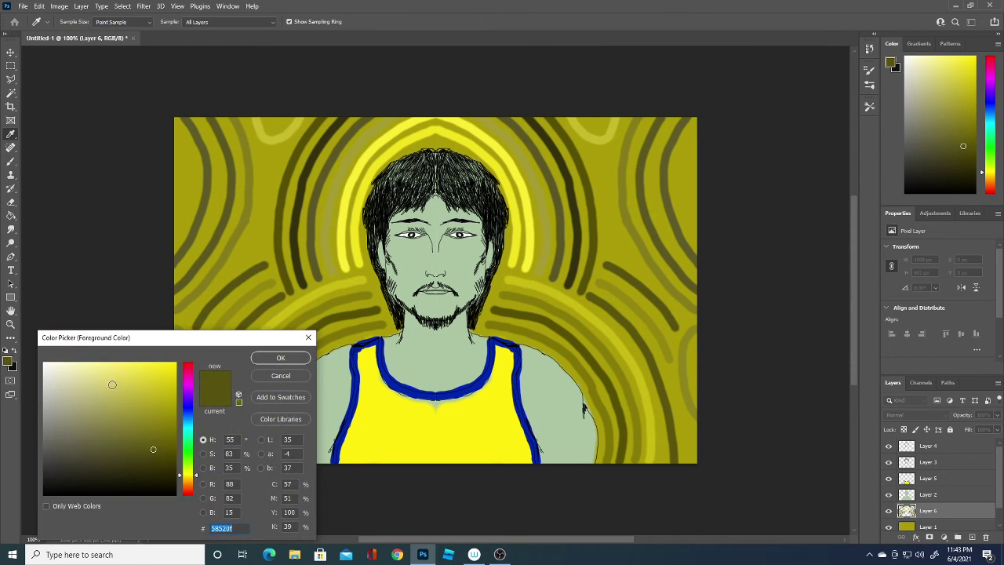
left_click(190, 456)
left_click(161, 395)
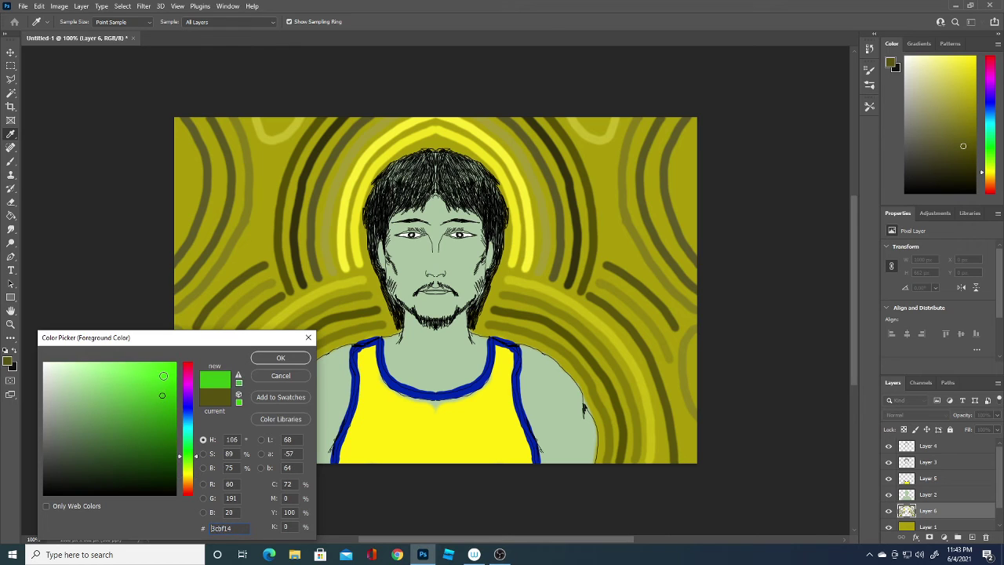
left_click(297, 359)
key("b")
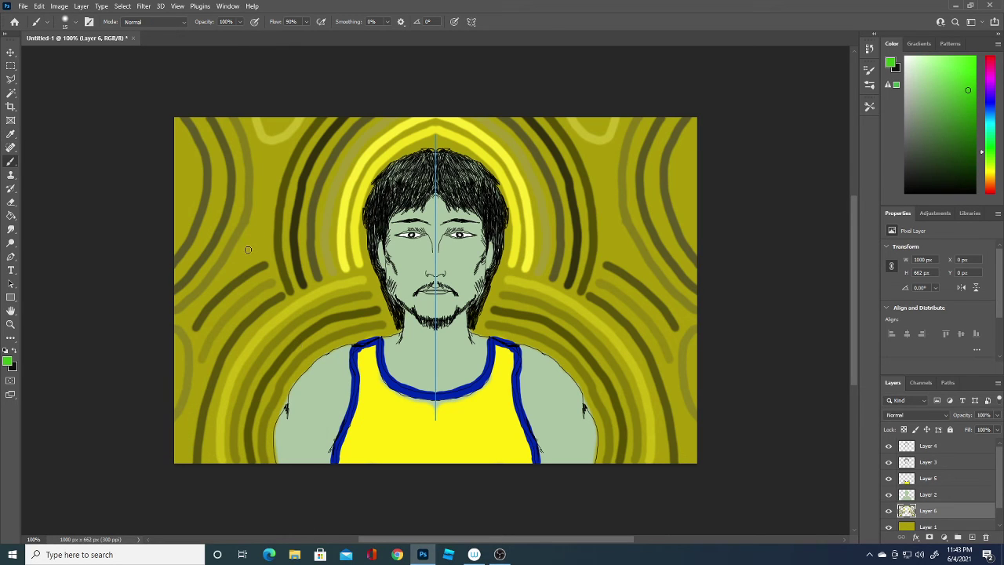
Step: Brush a mirrored bright green arc rising beside the halo
left_click(258, 250)
left_click_drag(258, 251, 259, 213)
left_click_drag(275, 169, 282, 150)
Step: Pick a dark green, then make yellow sampled from the tank top the painting colour
left_click(8, 362)
left_click_drag(162, 444, 157, 440)
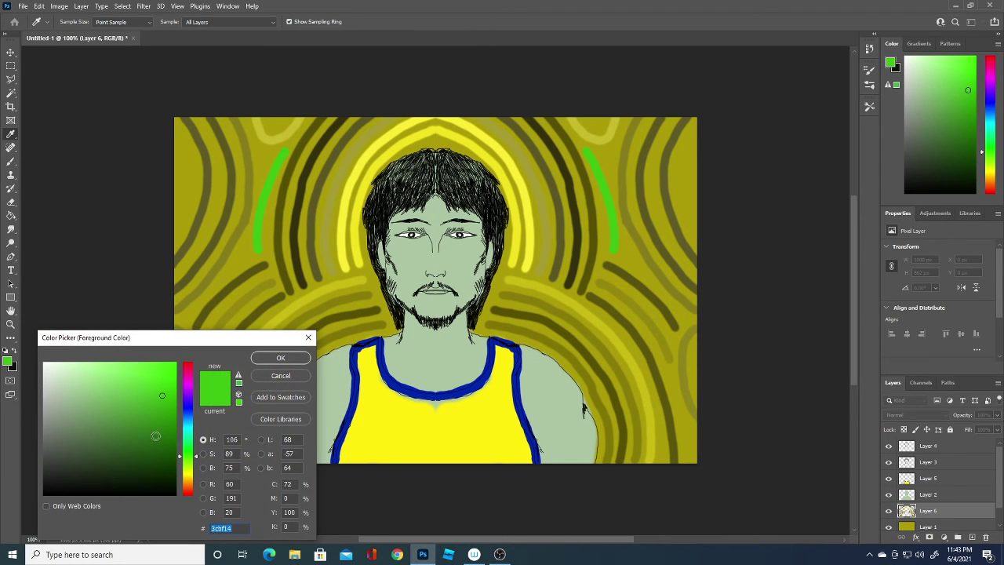
left_click(282, 359)
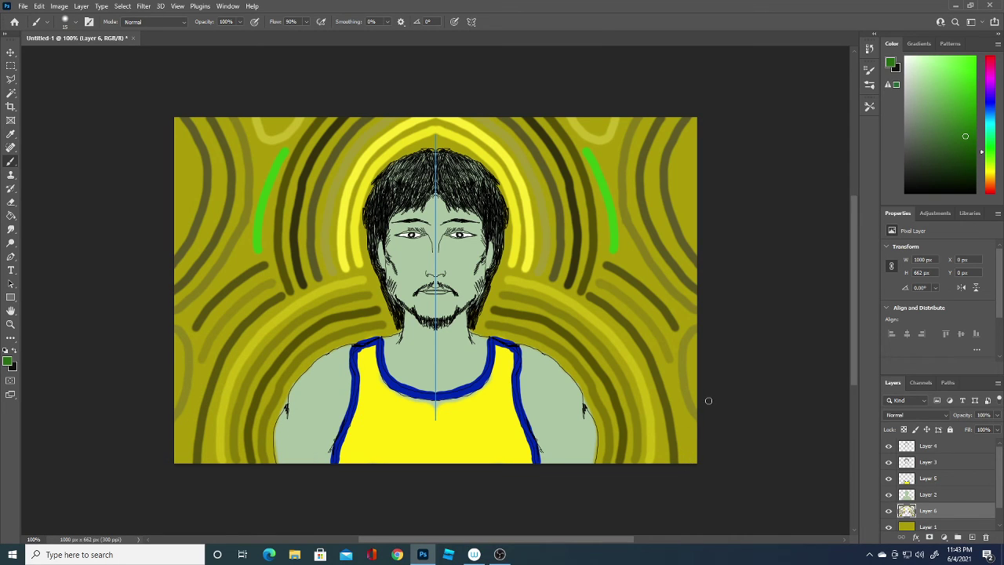
left_click(8, 362)
left_click(413, 433)
left_click(294, 357)
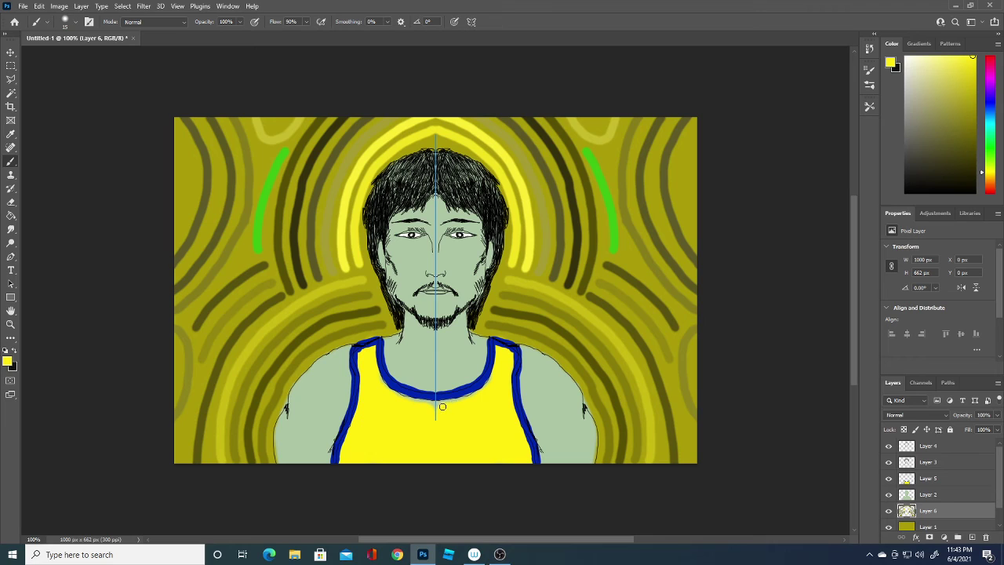
Step: On a new top layer, paint yellow along the inner edges of the neckline and straps
left_click(952, 445)
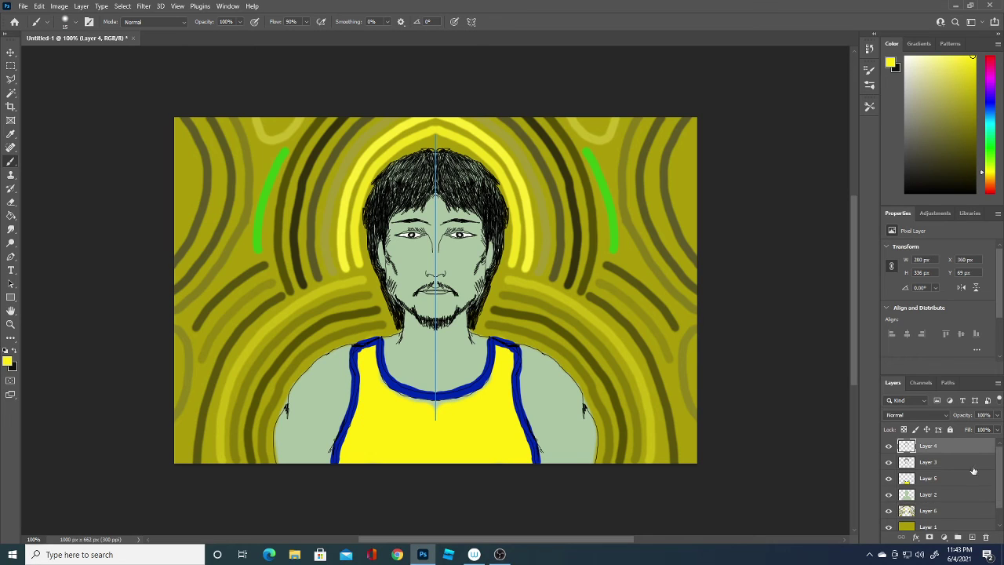
left_click(972, 537)
mouse_move(410, 399)
left_mouse_down()
mouse_move(468, 395)
mouse_move(497, 352)
left_mouse_up()
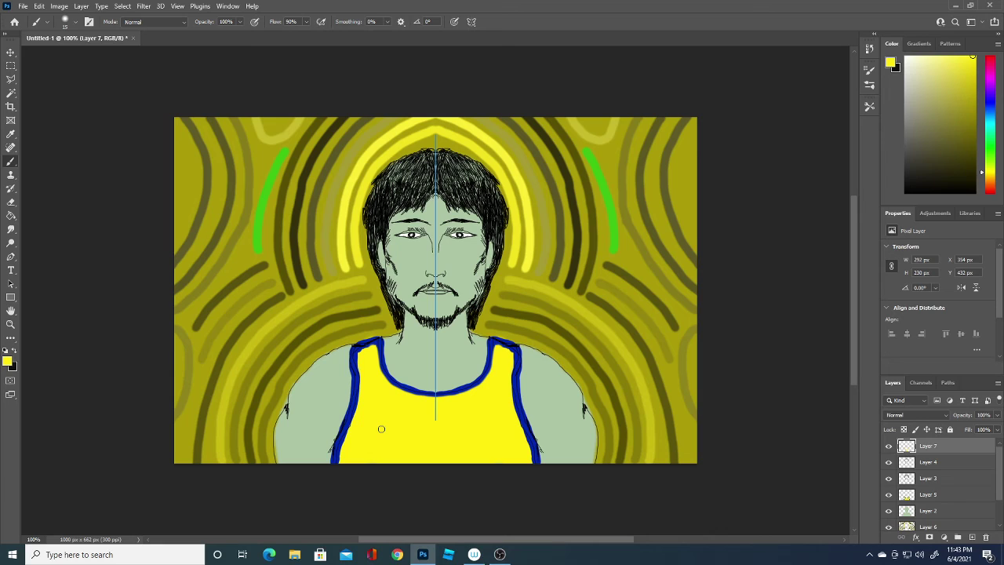
mouse_move(340, 463)
left_mouse_down()
mouse_move(361, 355)
mouse_move(378, 342)
left_mouse_up()
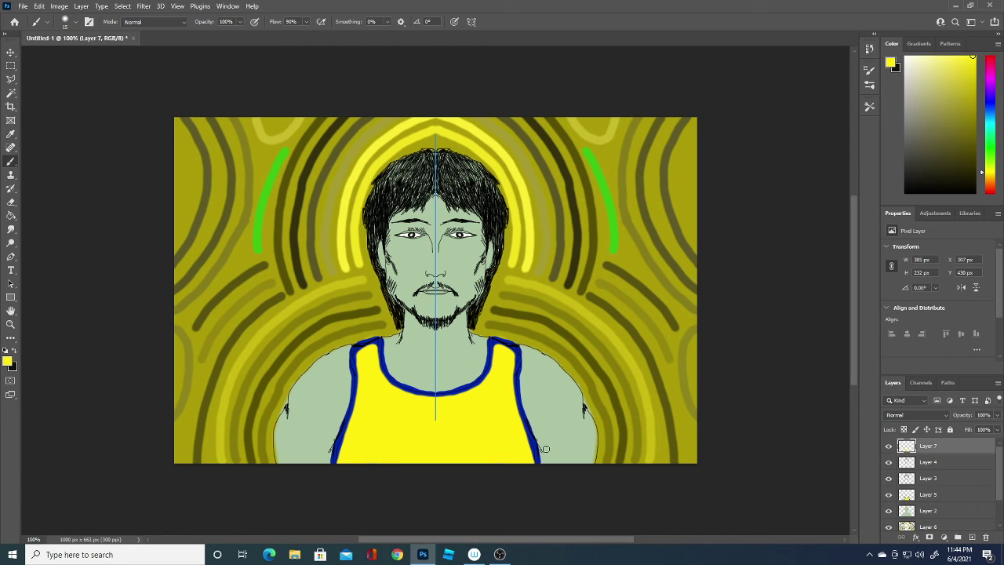
left_click(8, 361)
Step: Set the painting colour to black and the brush to 1 px, 0% hardness
left_click_drag(107, 451, 20, 518)
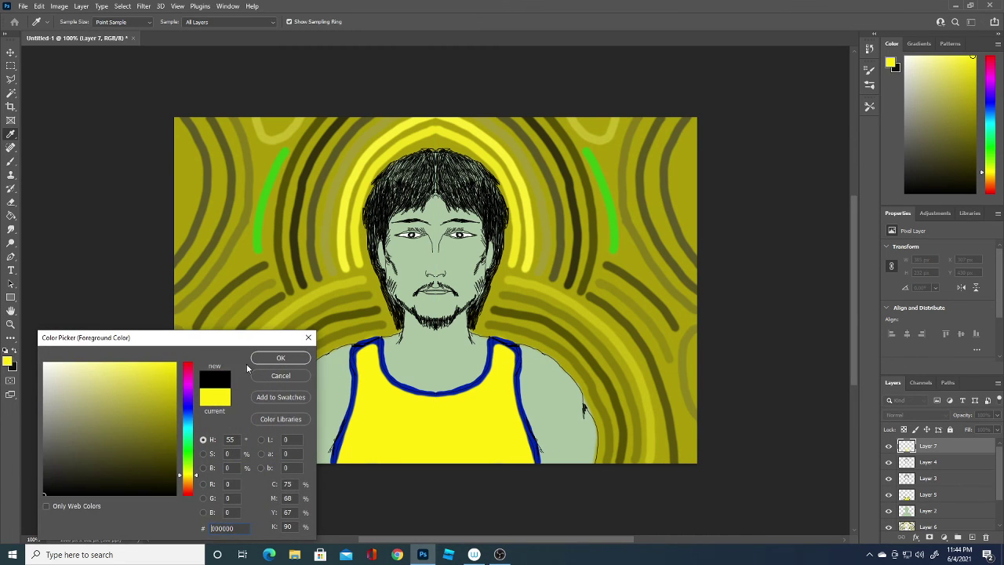
left_click(279, 359)
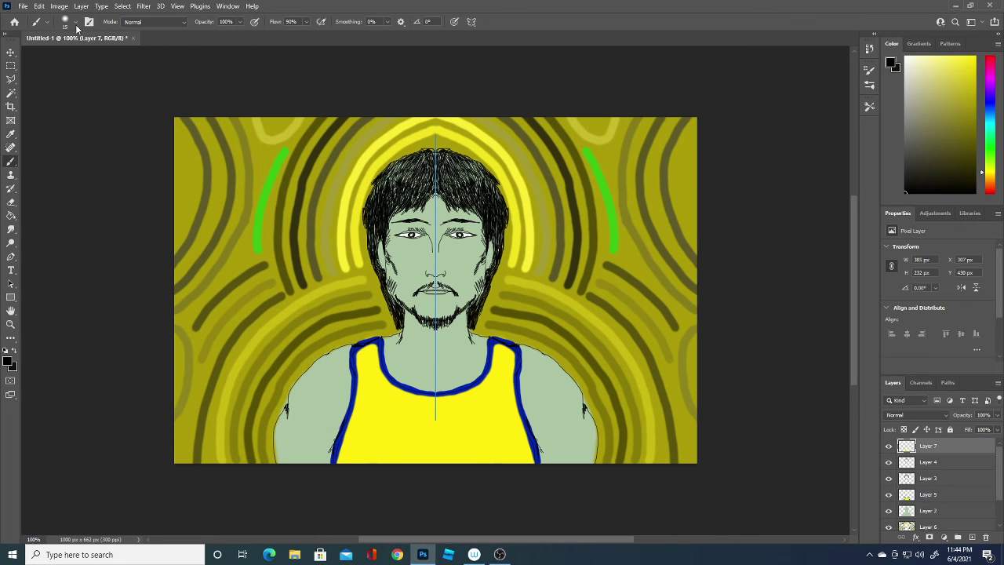
left_click(75, 22)
left_click_drag(58, 76, 47, 50)
key("Return")
Step: Hatch fine black strokes over the shoulders, neck, neckline, chin and both arms
left_click_drag(295, 388, 310, 372)
left_click(424, 330)
left_click_drag(386, 348, 388, 357)
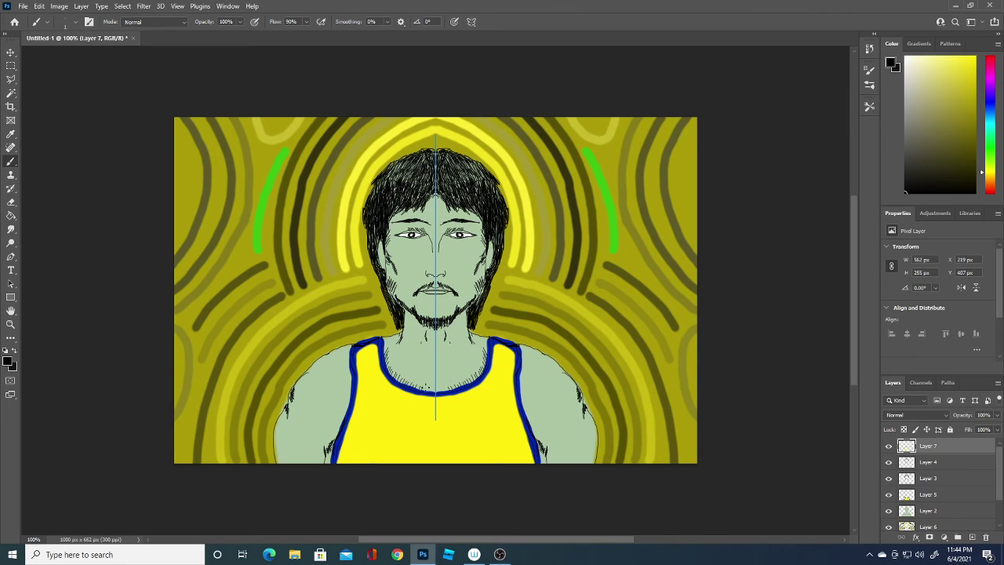
left_click_drag(388, 353, 388, 344)
left_click_drag(306, 375, 347, 345)
left_click_drag(276, 463, 283, 414)
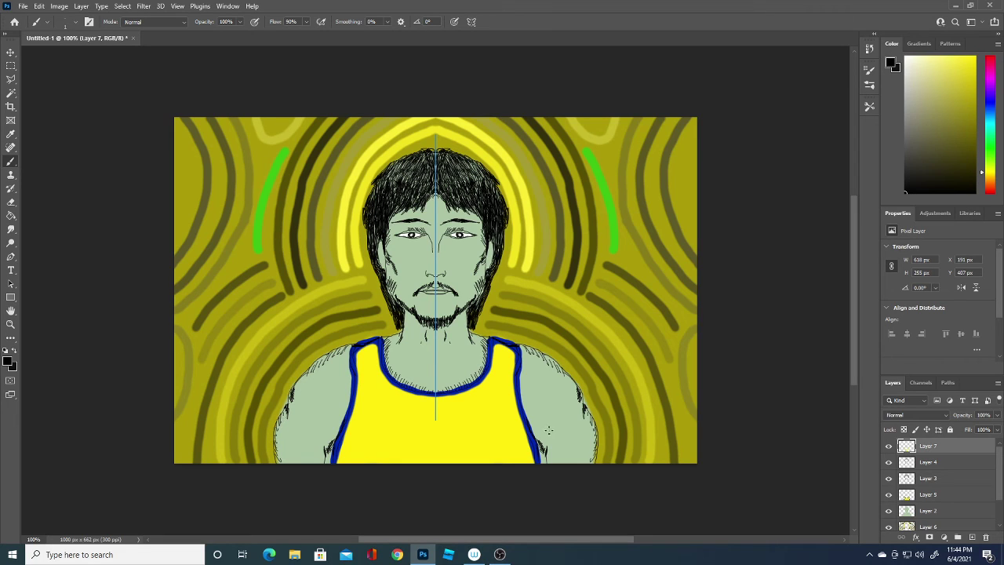
left_click_drag(543, 450, 548, 428)
left_click_drag(331, 434, 330, 426)
Step: Add black hatching near the beard, on the chest, arms, right shoulder, cheek and hair
left_click_drag(405, 313, 426, 337)
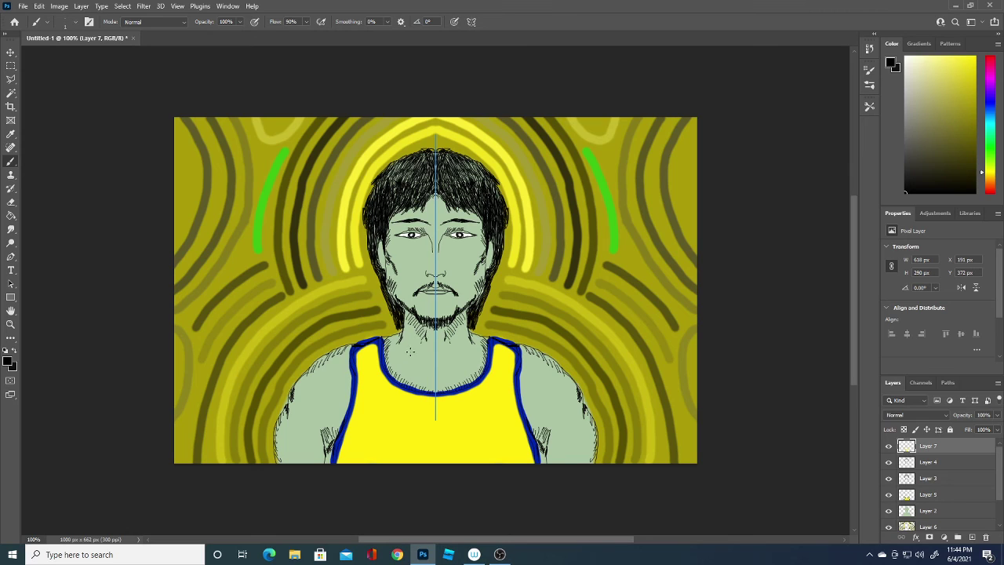
mouse_move(430, 375)
left_mouse_down()
mouse_move(450, 388)
mouse_move(439, 391)
left_mouse_up()
left_click_drag(338, 414, 344, 407)
left_click_drag(557, 382, 574, 377)
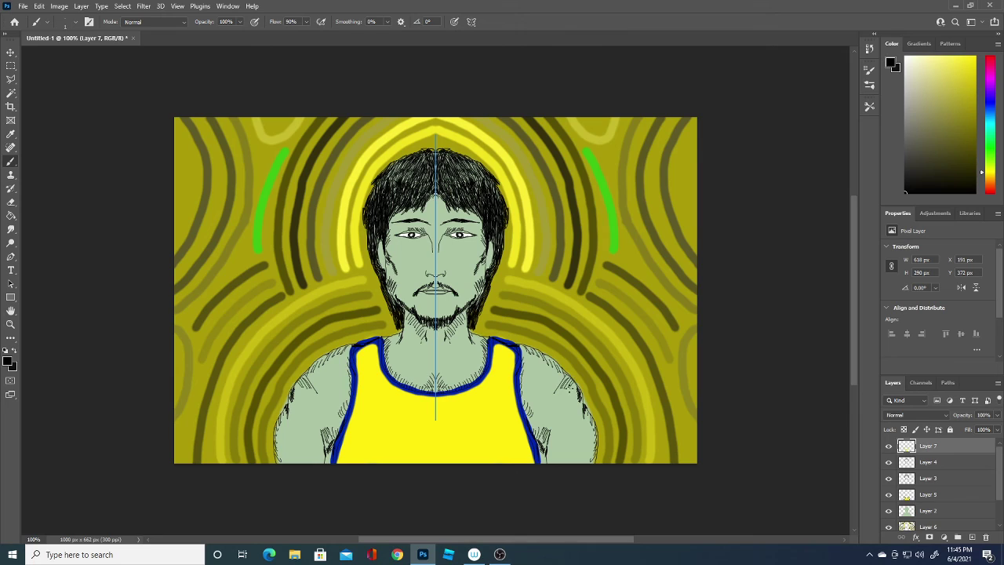
left_click_drag(477, 239, 483, 256)
left_click_drag(433, 200, 438, 210)
mouse_move(441, 194)
left_mouse_down()
mouse_move(442, 209)
mouse_move(430, 210)
mouse_move(485, 226)
left_mouse_up()
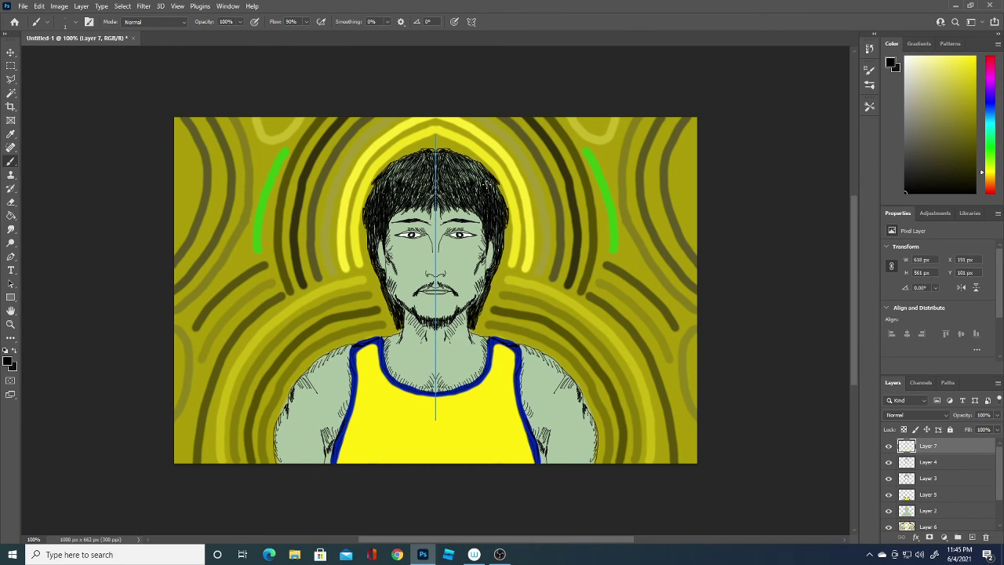
left_click(7, 361)
Step: Set the painting colour to white and add a new empty layer
left_click_drag(84, 477, 54, 336)
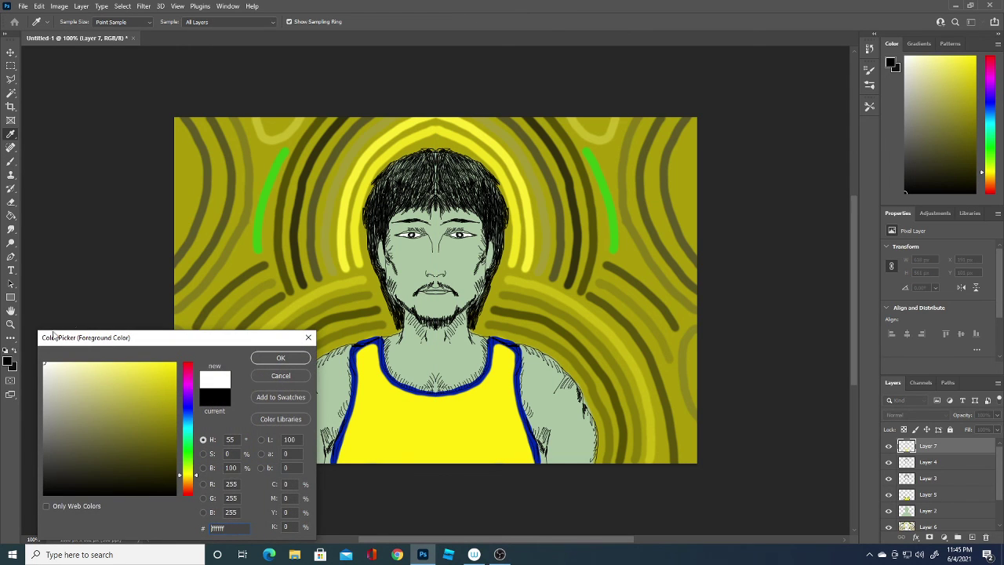
left_click(280, 358)
left_click(972, 537)
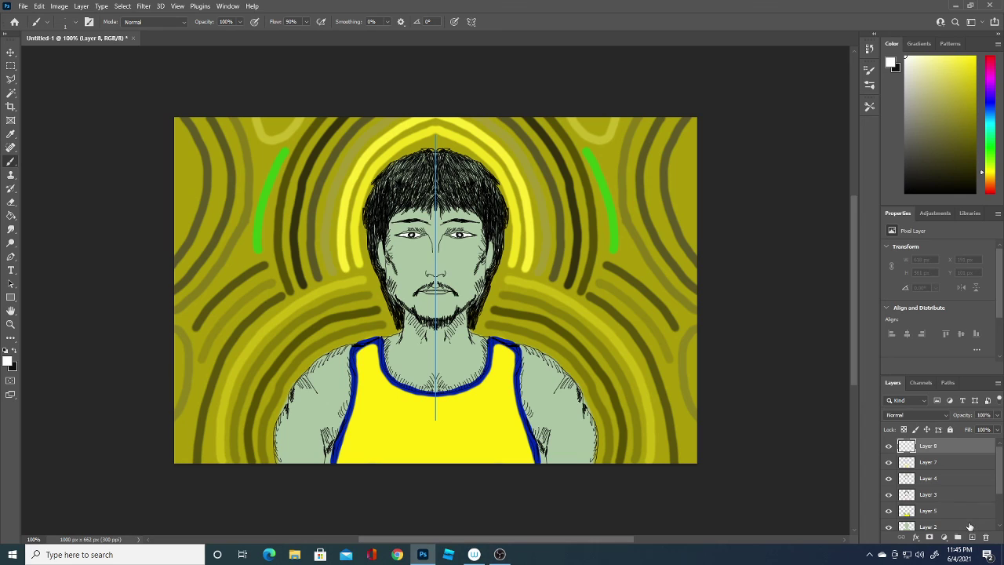
Step: Trace thin white lines beside the halo, along the green and dark arcs, and up the left edge
mouse_move(331, 272)
left_mouse_down()
mouse_move(334, 181)
mouse_move(404, 100)
left_mouse_up()
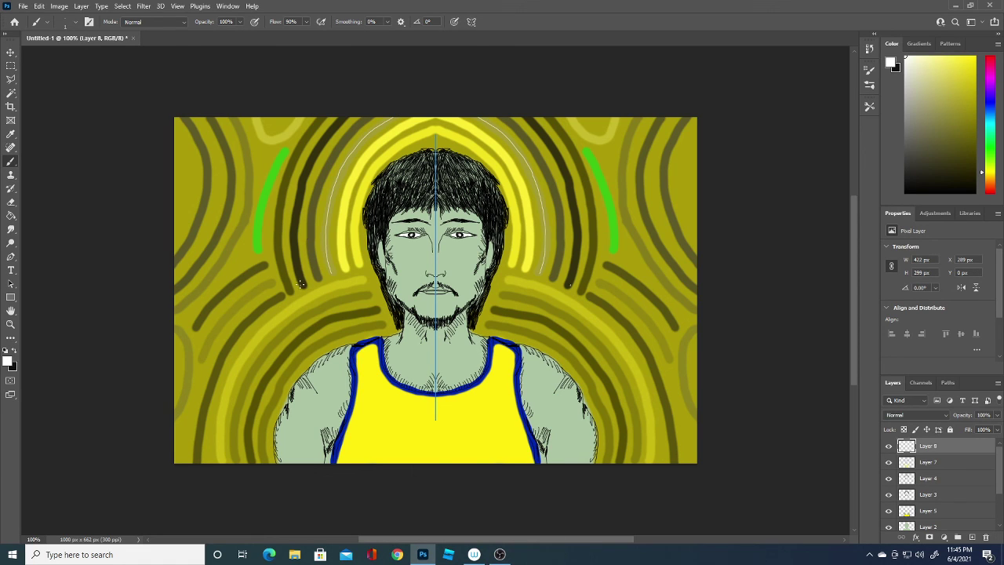
mouse_move(302, 284)
left_mouse_down()
mouse_move(302, 171)
mouse_move(349, 111)
left_mouse_up()
left_click_drag(258, 246, 282, 151)
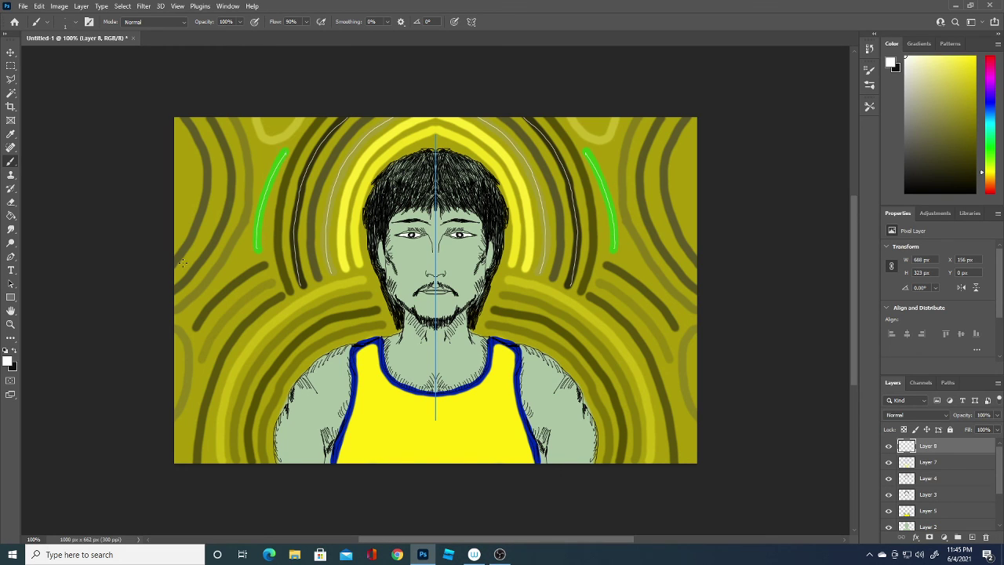
mouse_move(174, 290)
left_mouse_down()
mouse_move(219, 227)
mouse_move(229, 185)
mouse_move(228, 157)
mouse_move(200, 112)
left_mouse_up()
mouse_move(174, 235)
left_mouse_down()
mouse_move(187, 192)
mouse_move(168, 125)
left_mouse_up()
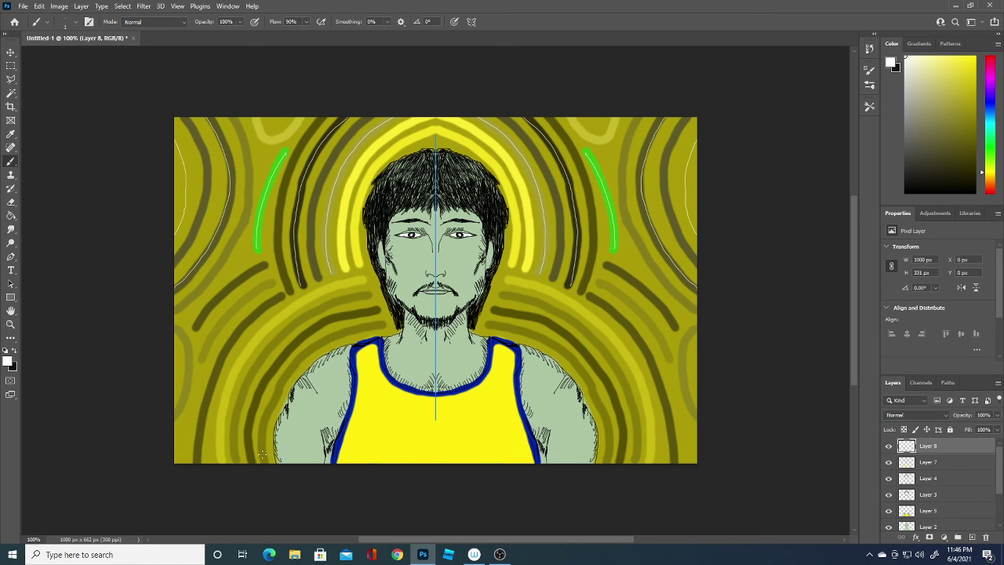
Step: Draw light lines rising from the lower left along the dark bands and the top arc
mouse_move(265, 463)
left_mouse_down()
mouse_move(261, 441)
mouse_move(305, 353)
mouse_move(380, 324)
left_mouse_up()
mouse_move(235, 458)
left_mouse_down()
mouse_move(240, 392)
mouse_move(265, 353)
mouse_move(302, 318)
mouse_move(367, 288)
left_mouse_up()
mouse_move(195, 463)
left_mouse_down()
mouse_move(208, 376)
mouse_move(267, 305)
left_mouse_up()
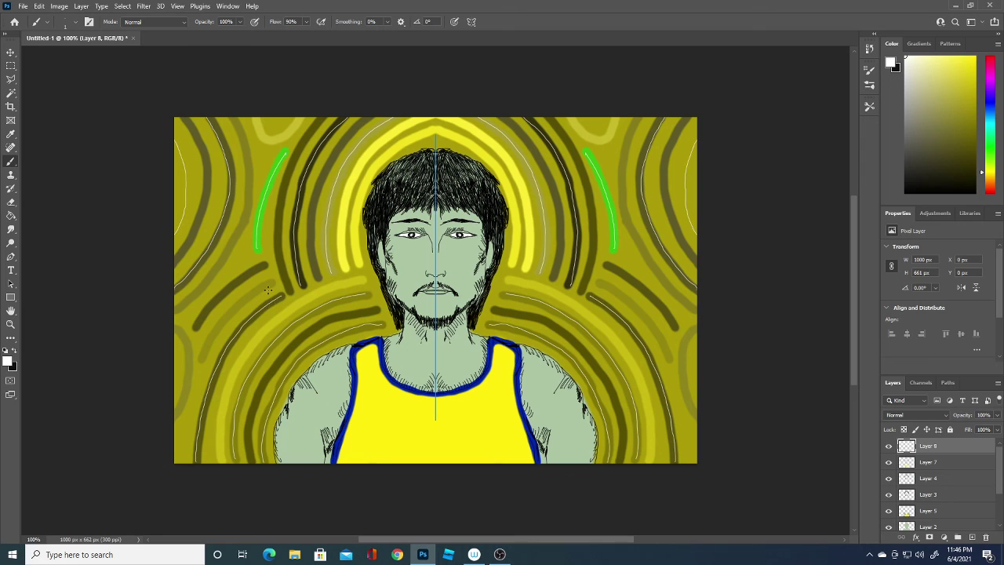
left_click_drag(194, 327, 255, 270)
left_click_drag(283, 136, 299, 120)
Step: Sample the shirt's dark blue #001b7d and set the brush size to 9 px
left_click(7, 362)
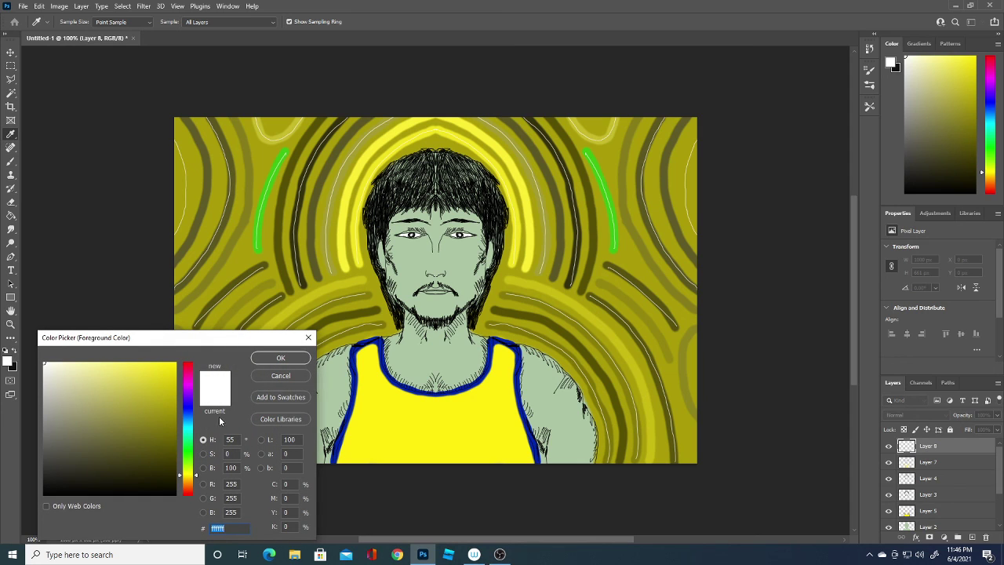
left_click(358, 375)
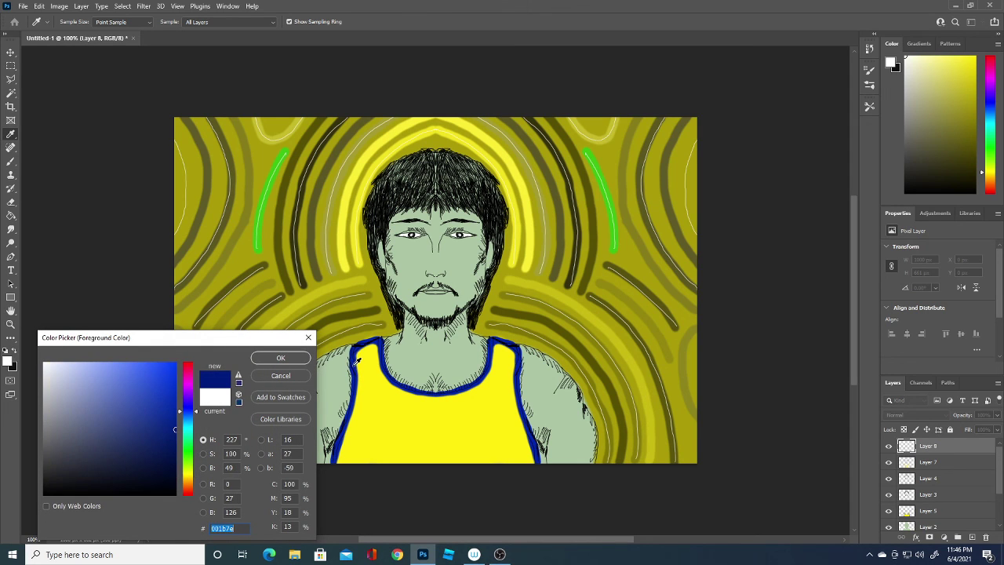
left_click(297, 360)
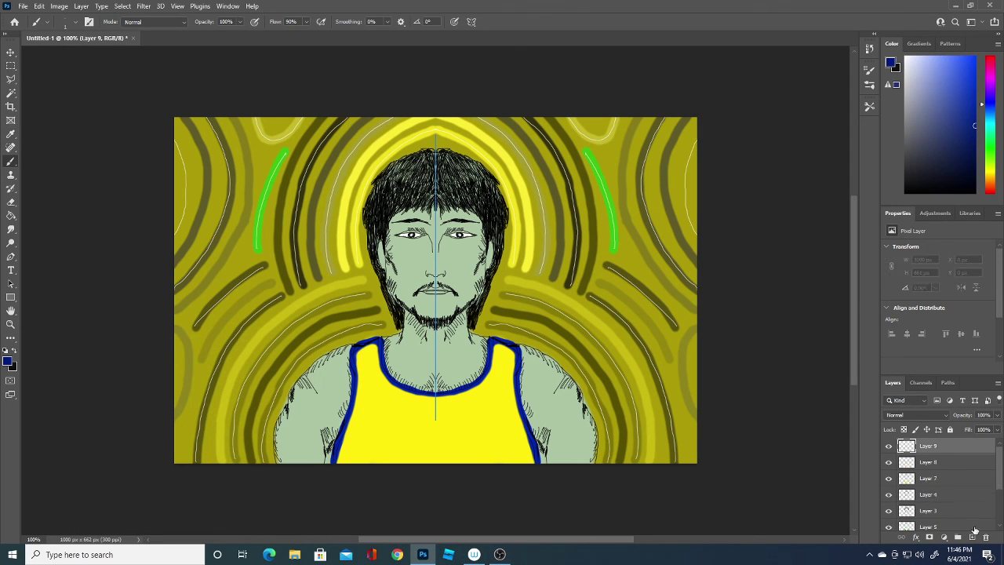
left_click(76, 22)
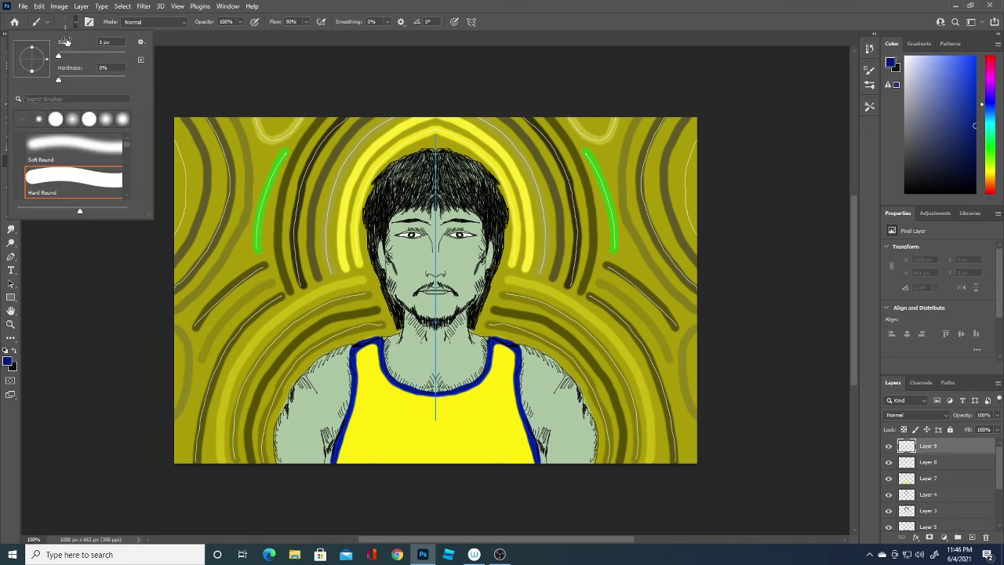
left_click_drag(59, 57, 62, 58)
left_click(334, 462)
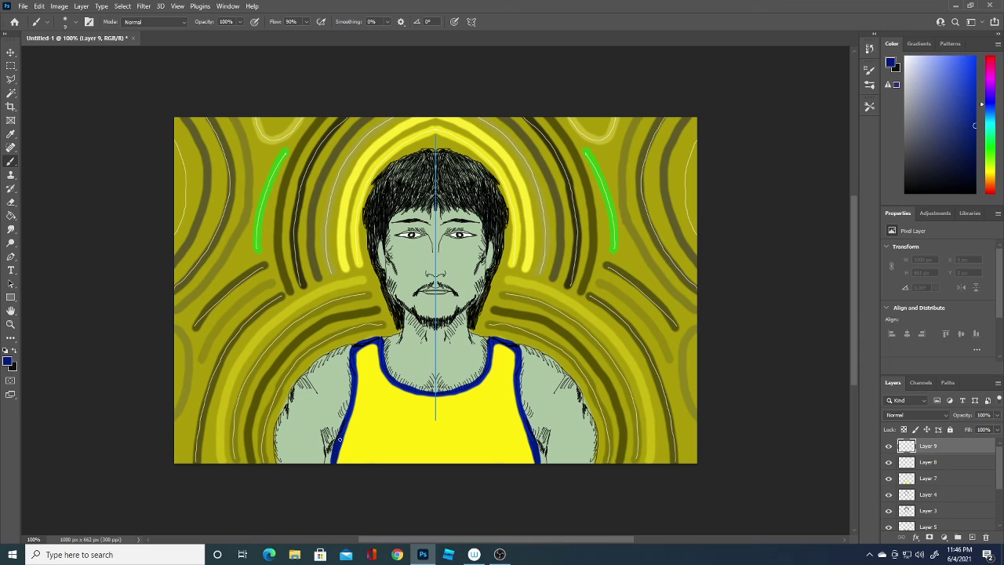
Step: Thicken and darken the left strap and the neckline in dark blue
left_click_drag(343, 427, 360, 344)
left_click_drag(381, 342, 397, 382)
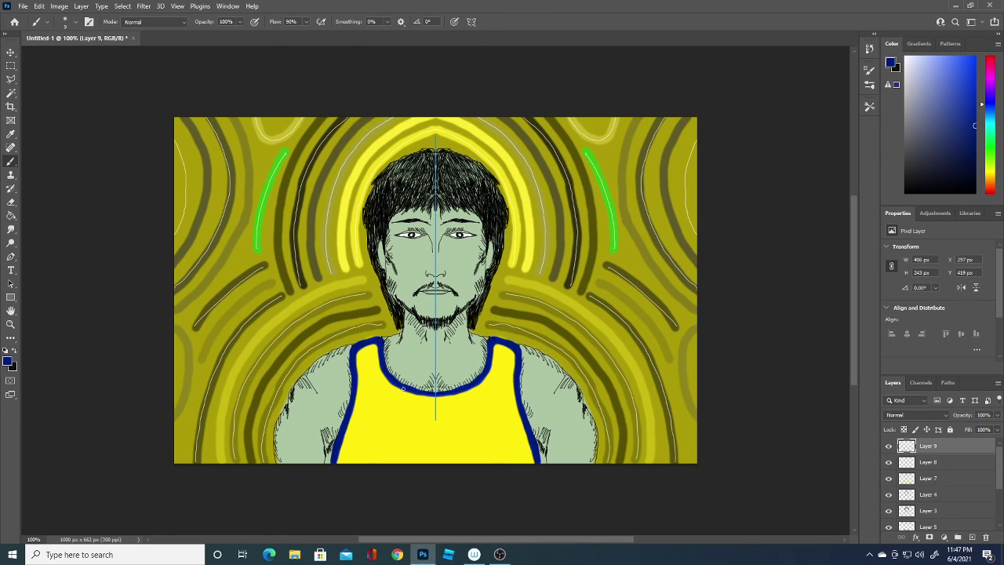
left_click_drag(401, 384, 438, 394)
Step: Add a new layer, set the painting colour to black and brush size to 7 px
left_click(973, 536)
left_click(8, 361)
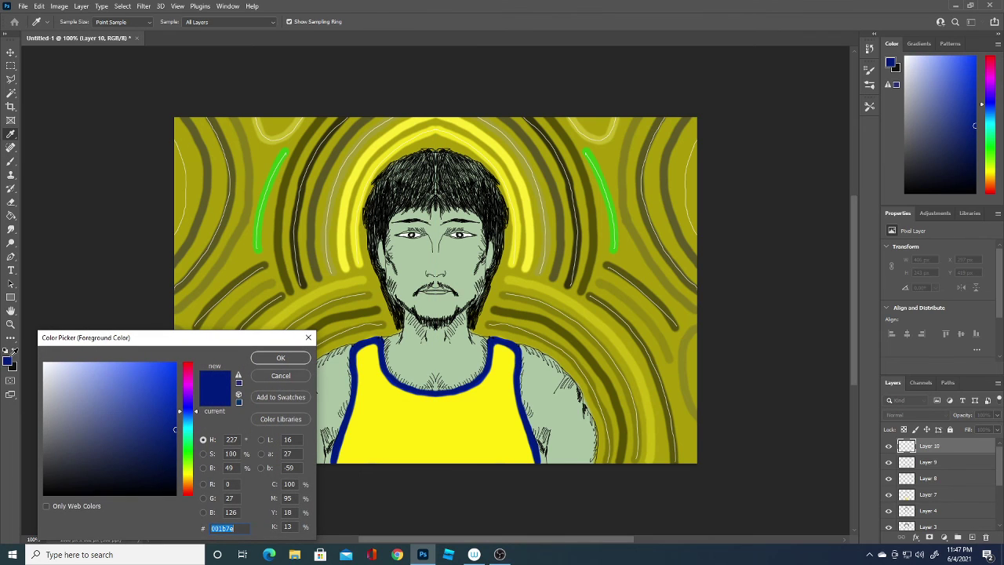
mouse_move(109, 475)
left_mouse_down()
mouse_move(107, 462)
mouse_move(62, 479)
left_mouse_up()
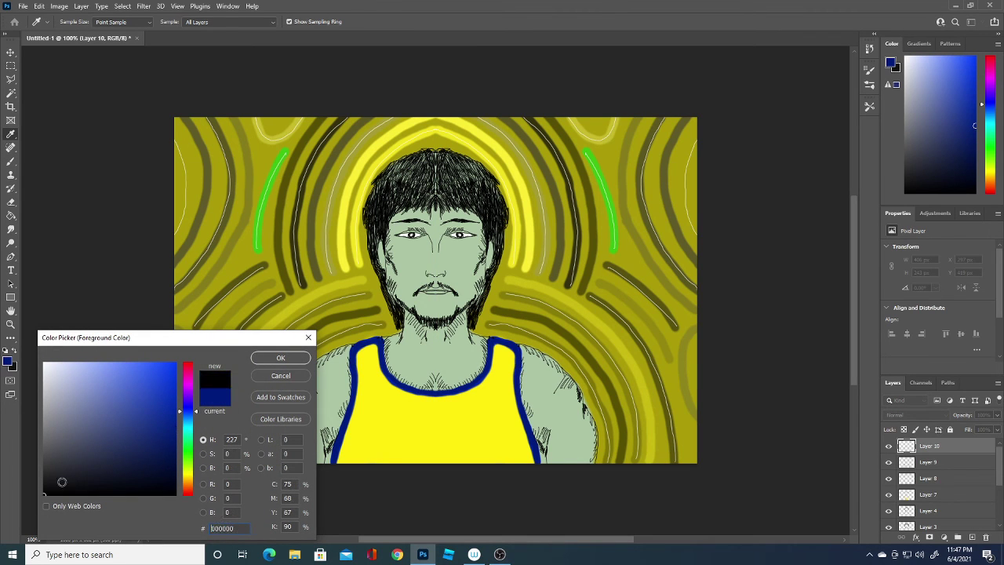
left_click(280, 358)
left_click(75, 21)
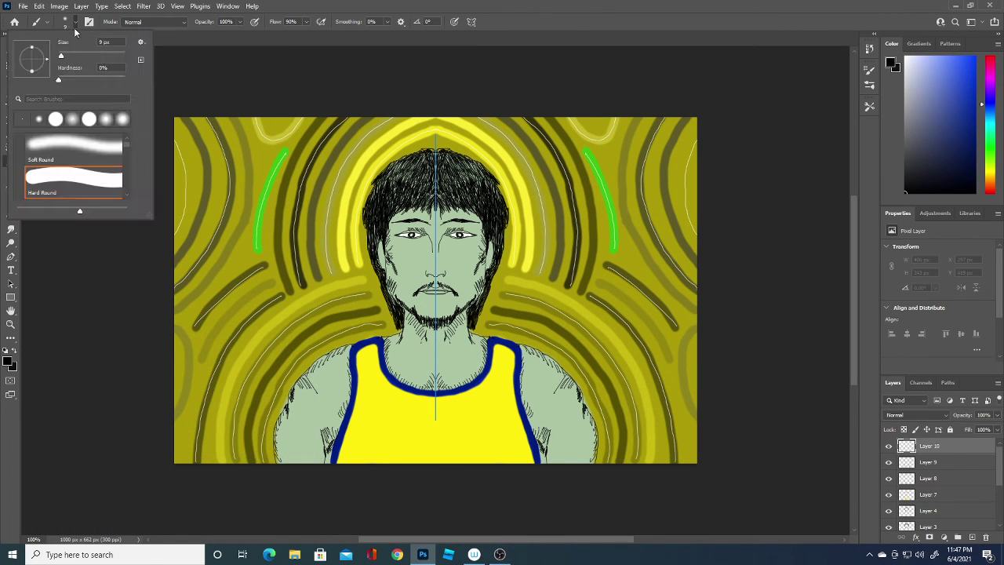
left_click_drag(62, 57, 61, 57)
left_click(61, 58)
key("Return")
Step: Draw a looping signature beside the right arm, turn symmetry off, and delete its mirrored left copy
mouse_move(584, 393)
left_mouse_down()
mouse_move(631, 396)
mouse_move(648, 330)
left_mouse_up()
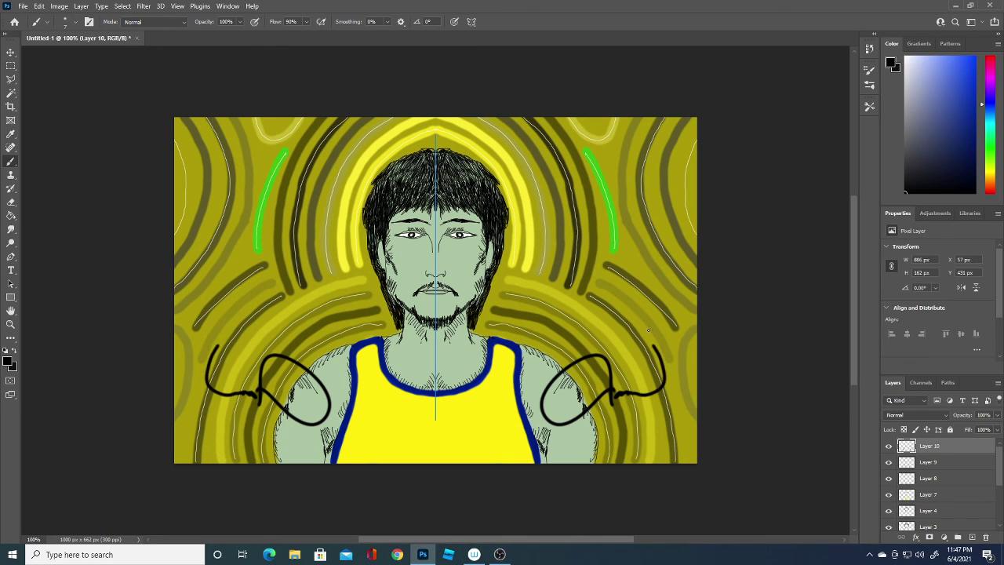
left_click(472, 22)
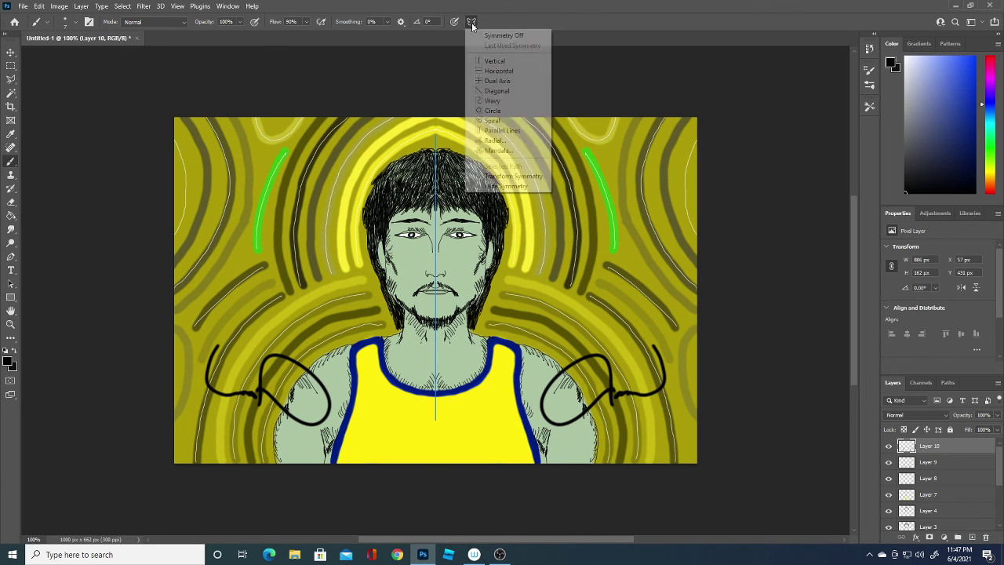
left_click(494, 37)
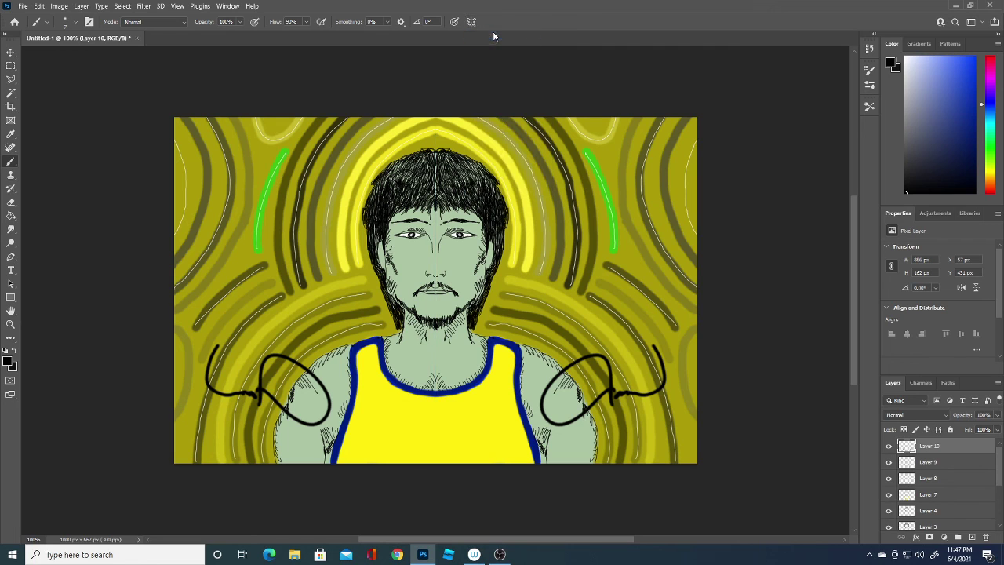
left_click(11, 66)
mouse_move(196, 326)
left_mouse_down()
mouse_move(323, 443)
mouse_move(354, 448)
left_mouse_up()
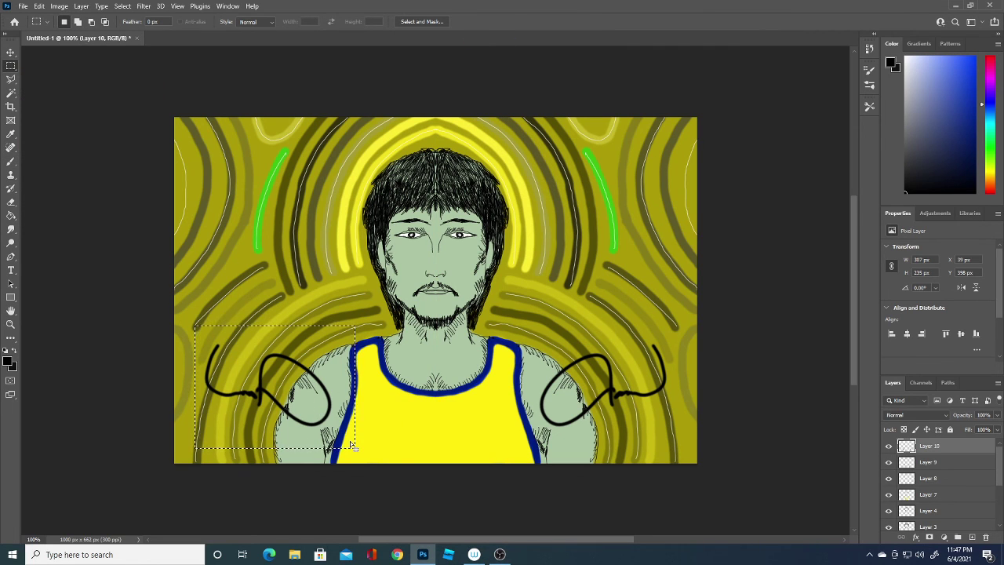
key("Delete")
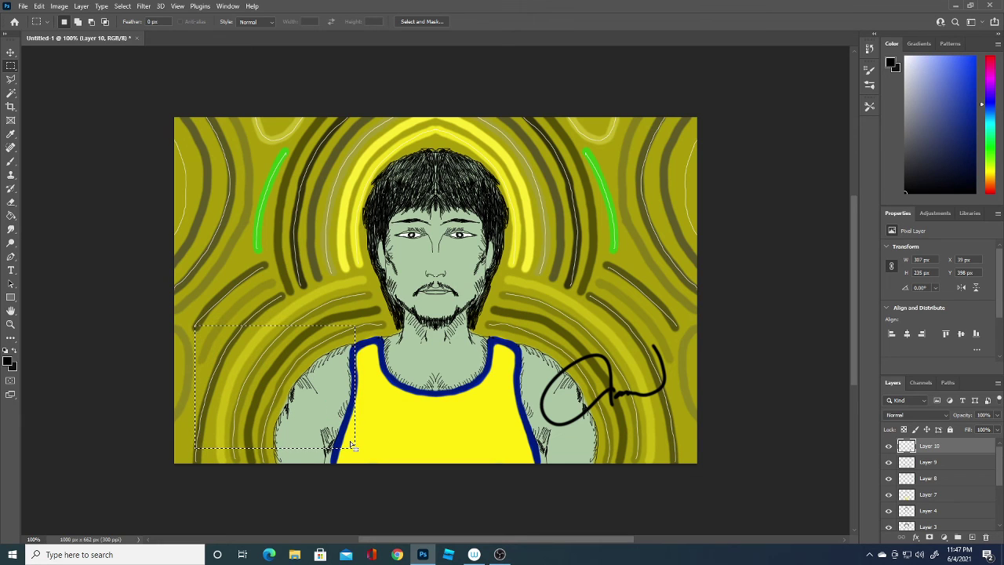
left_click(260, 209)
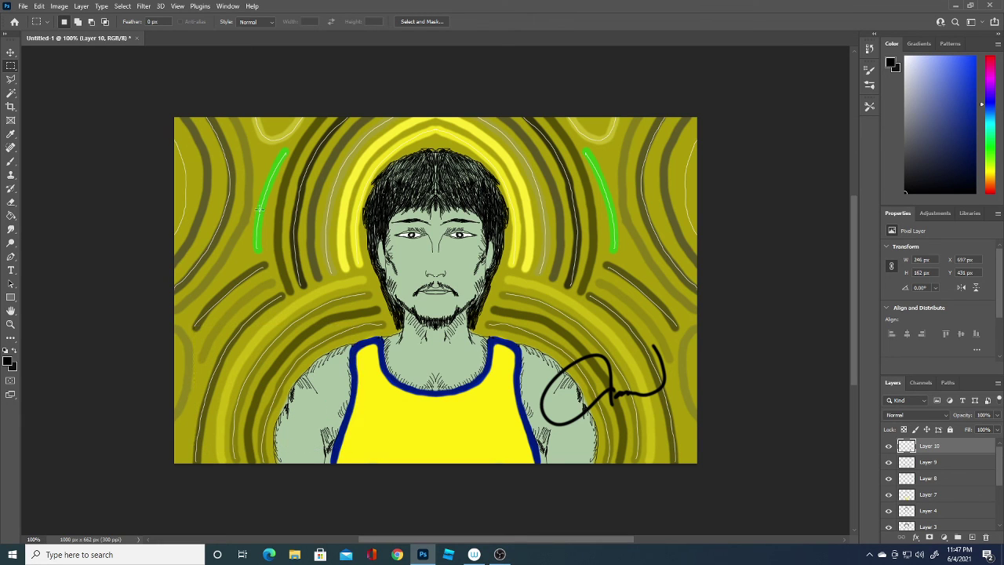